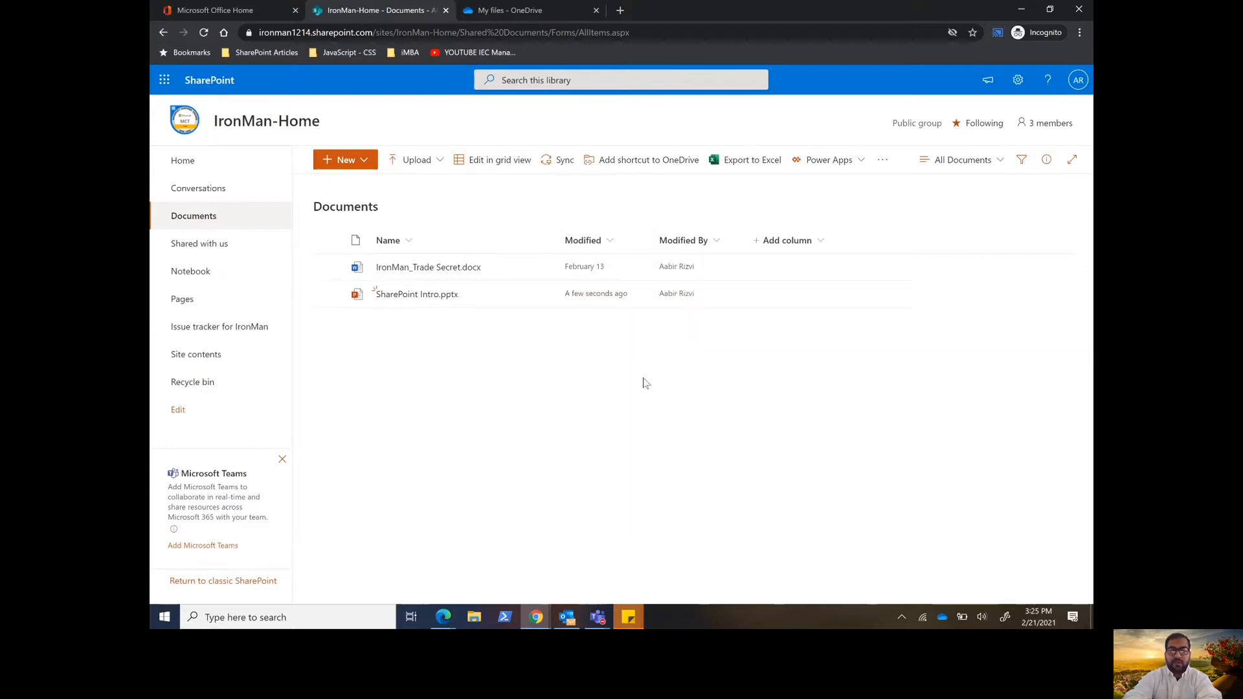
Step: View the group membership of the IronMan-Home site and return to its Documents library
click(1047, 129)
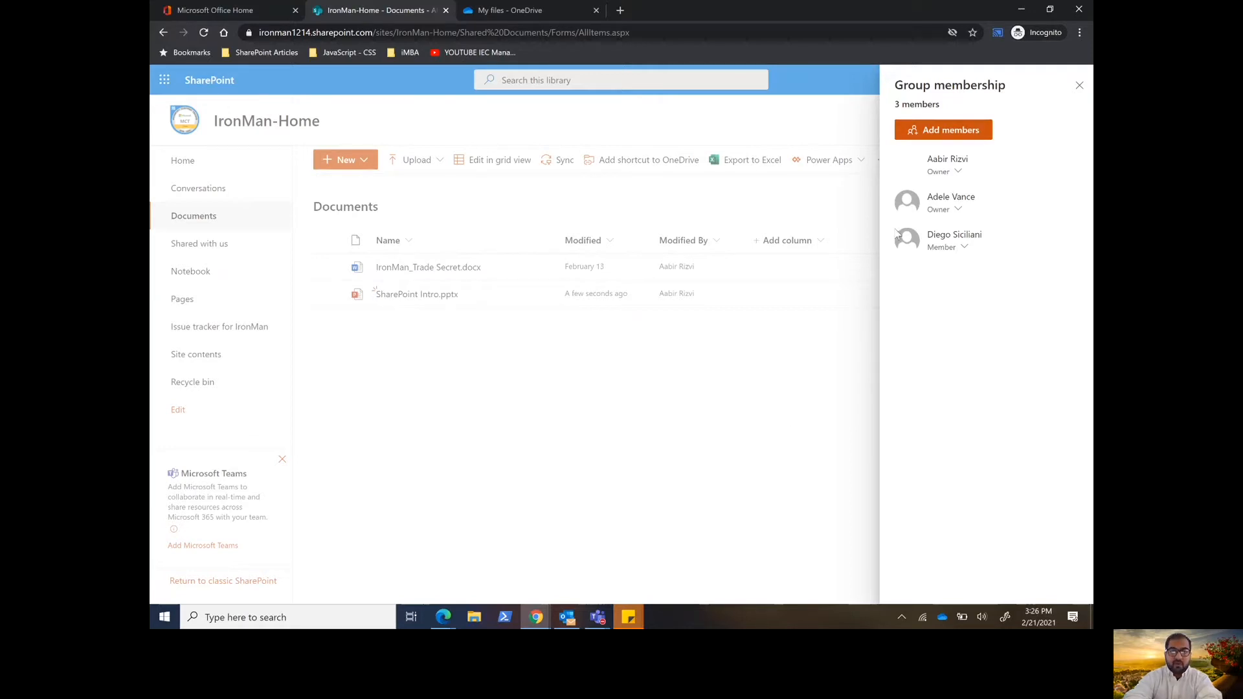
click(787, 380)
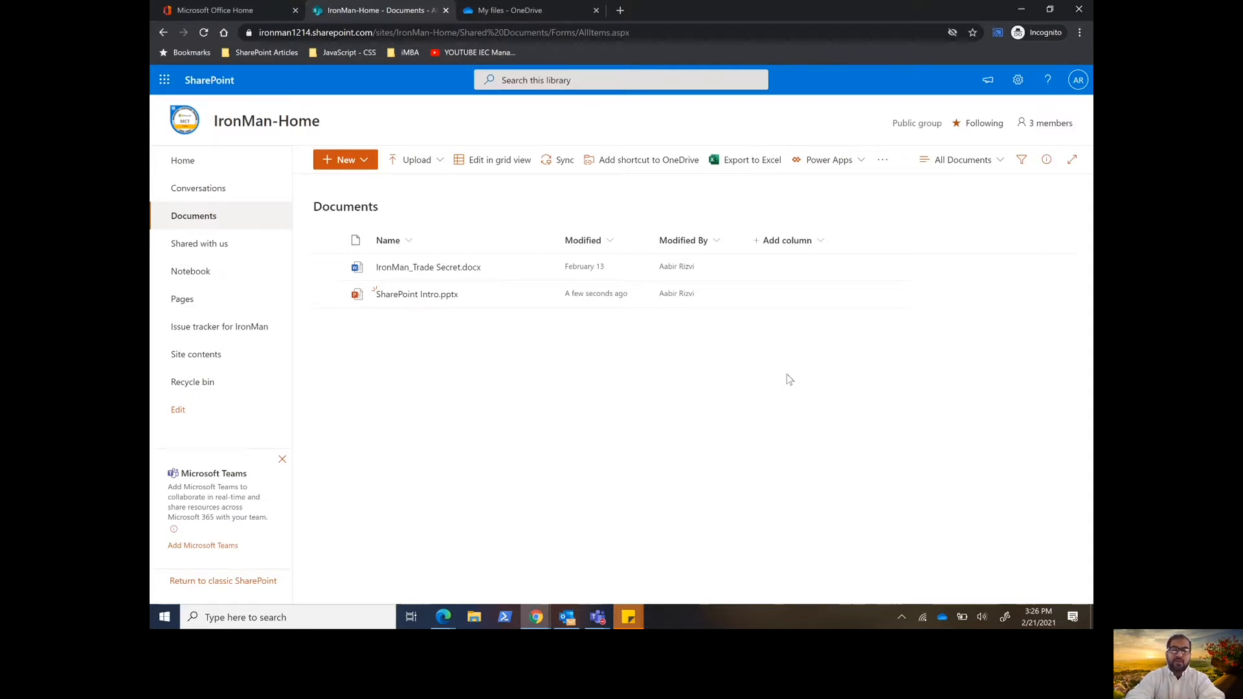
click(1048, 125)
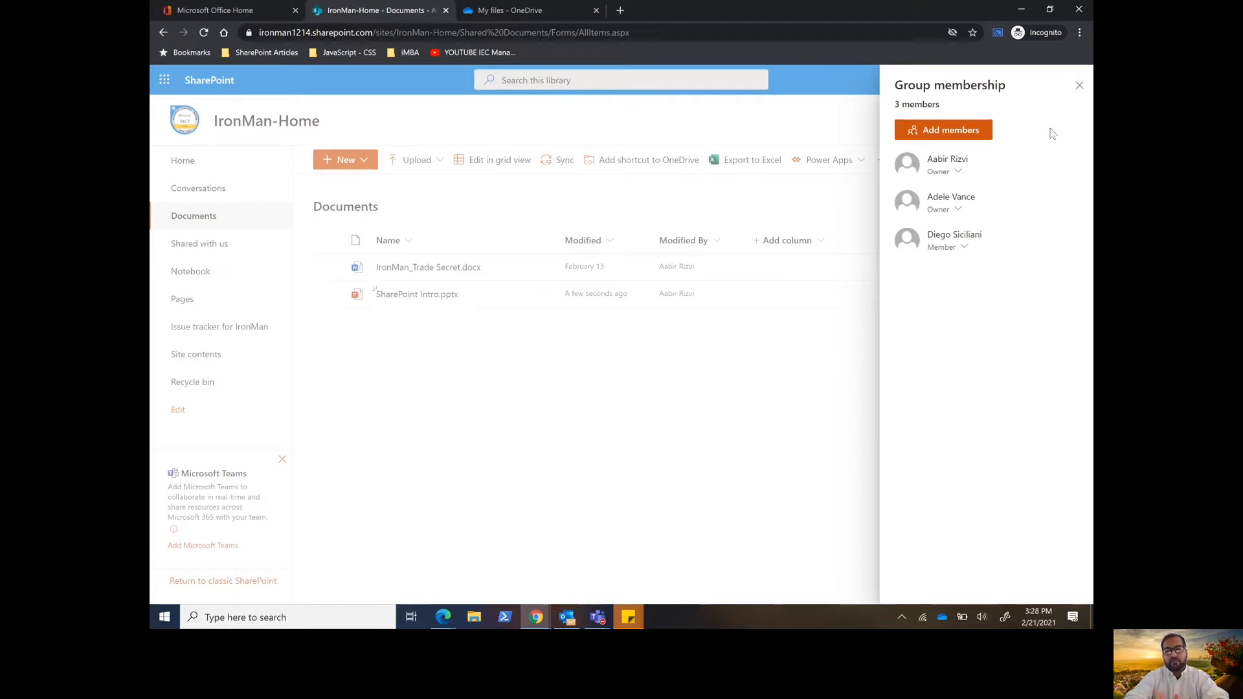
click(1079, 86)
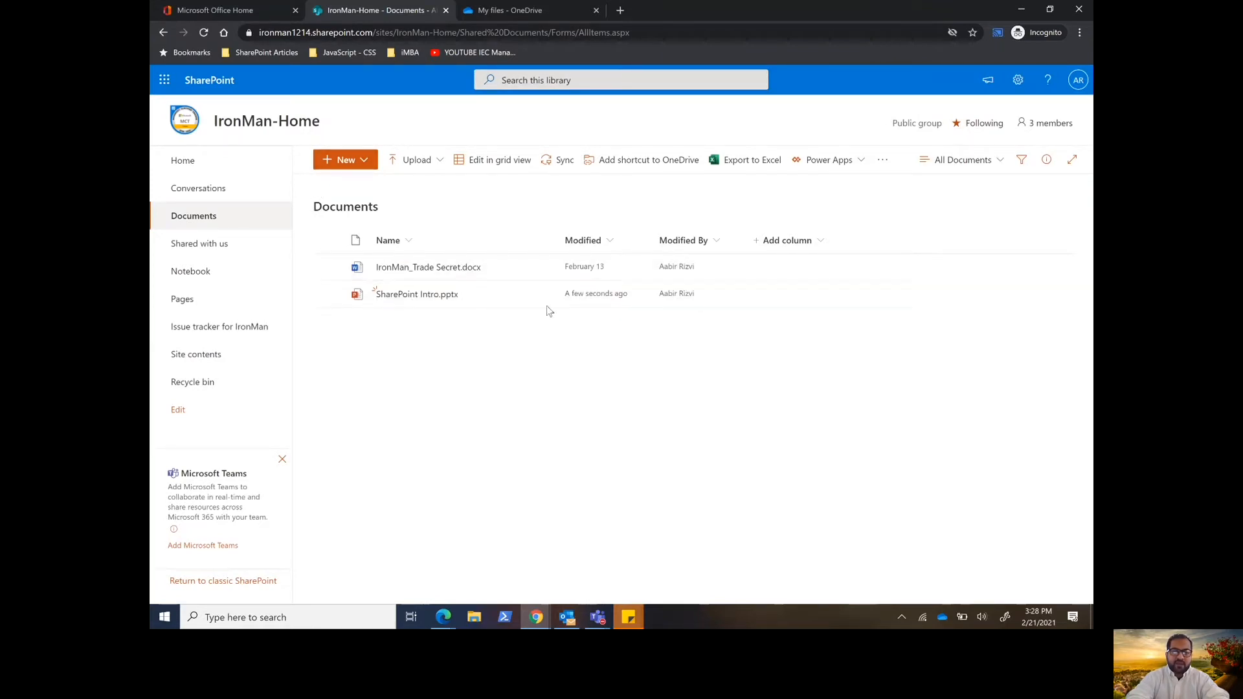
Step: Start sharing SharePoint Intro.pptx and set its link to work for specific people with editing allowed
mouse_move(537, 299)
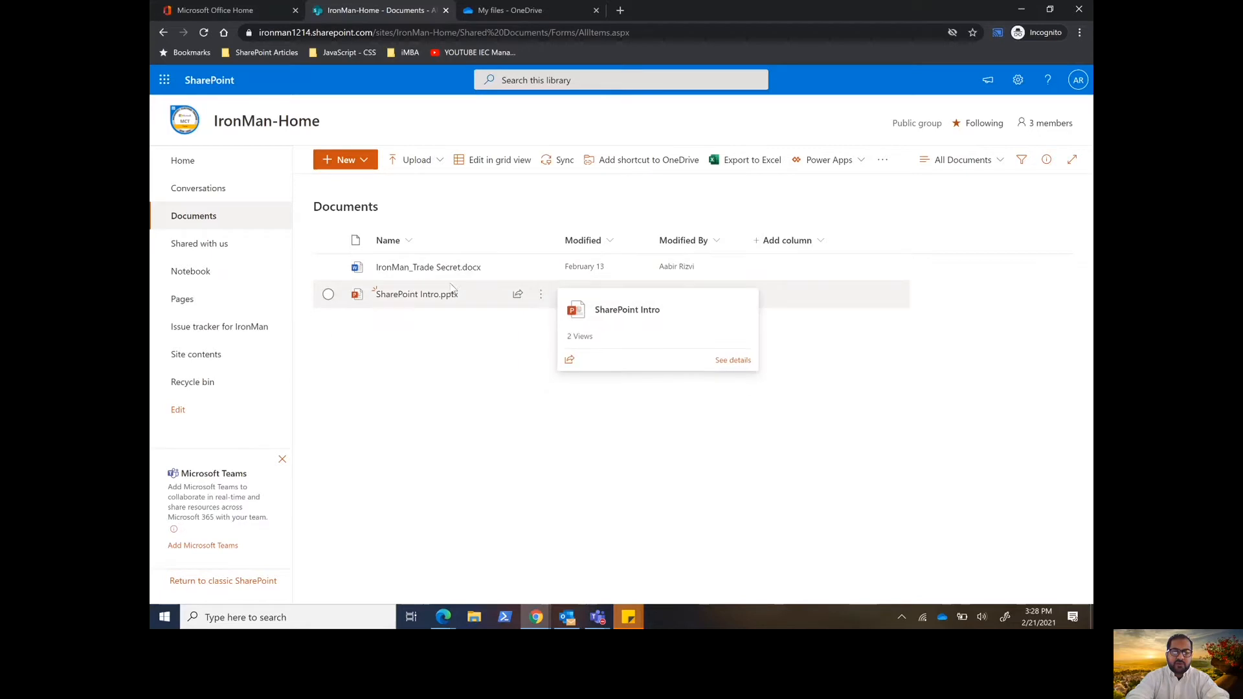
click(517, 295)
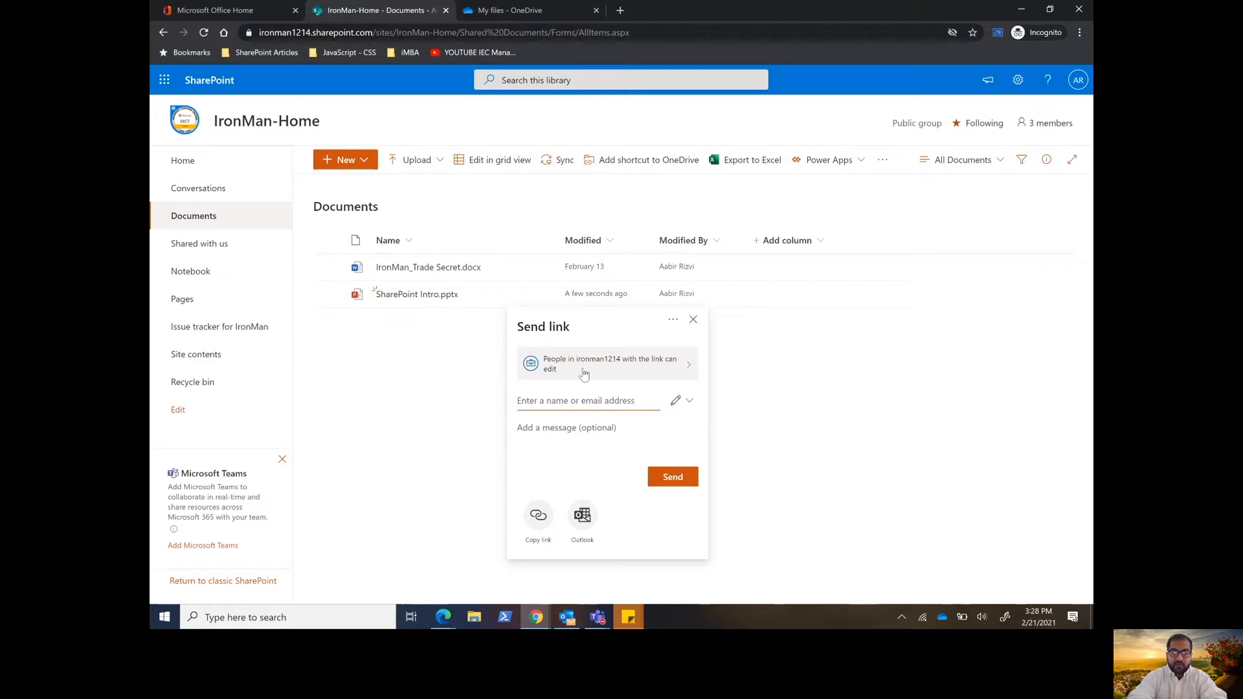
click(633, 367)
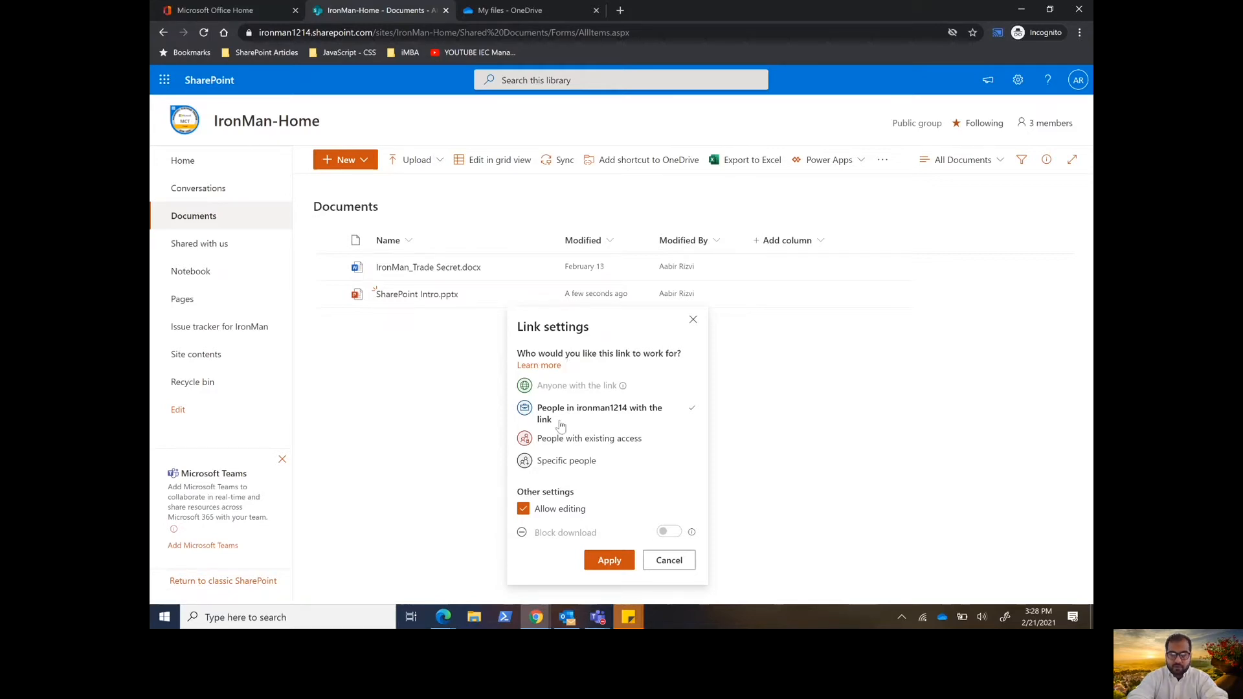
click(629, 442)
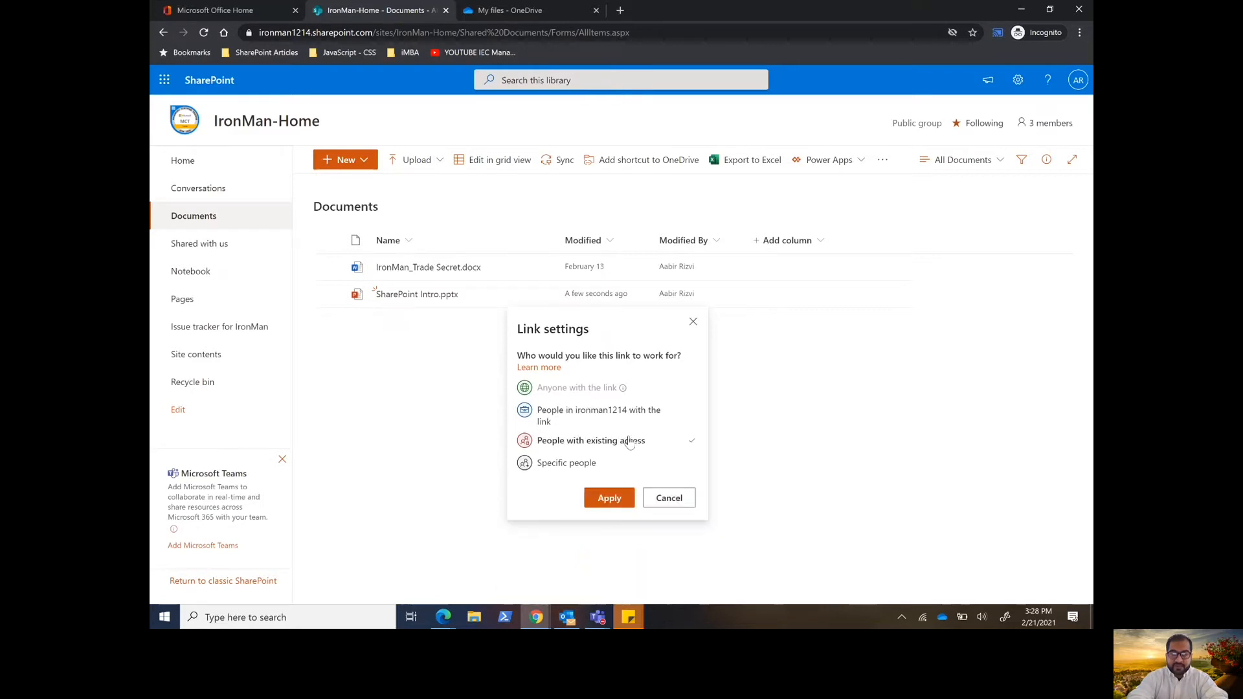
click(593, 466)
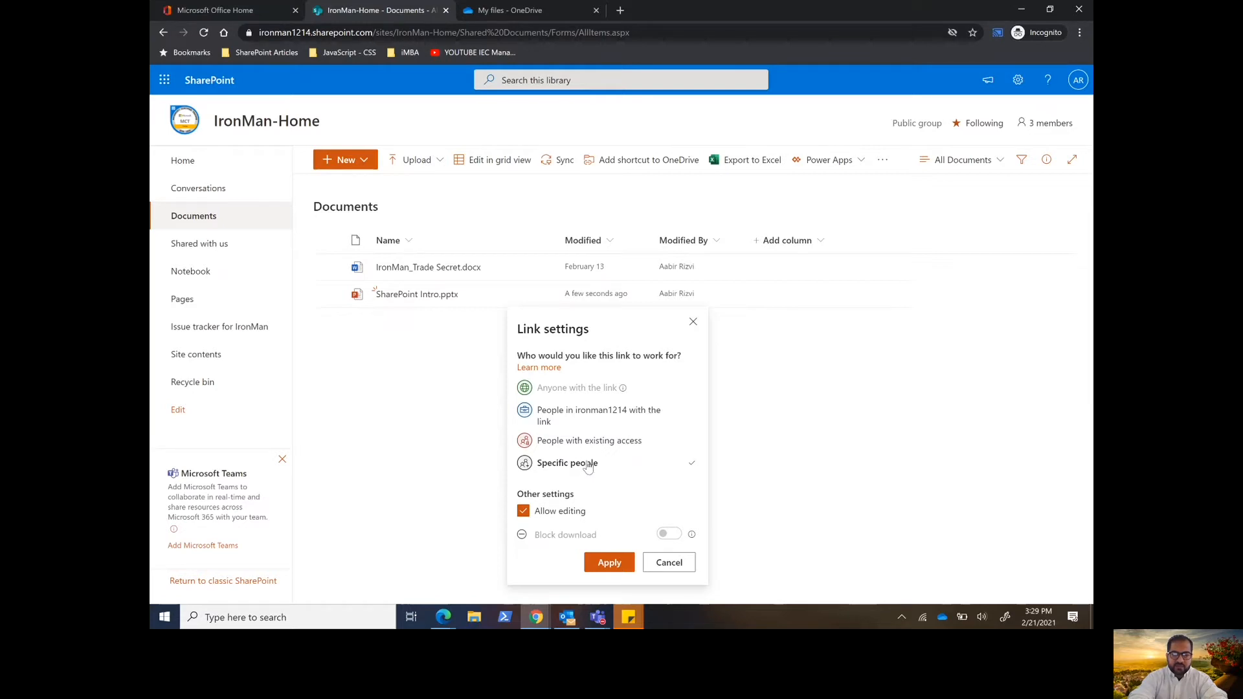
click(524, 512)
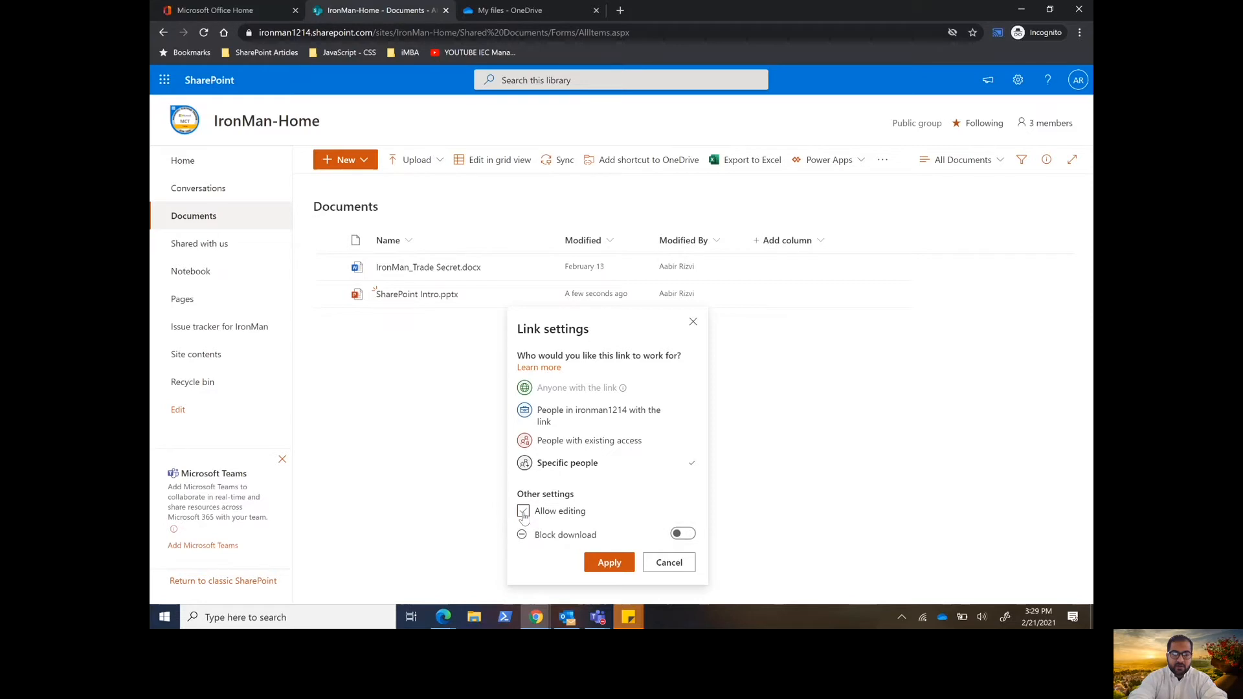
click(524, 512)
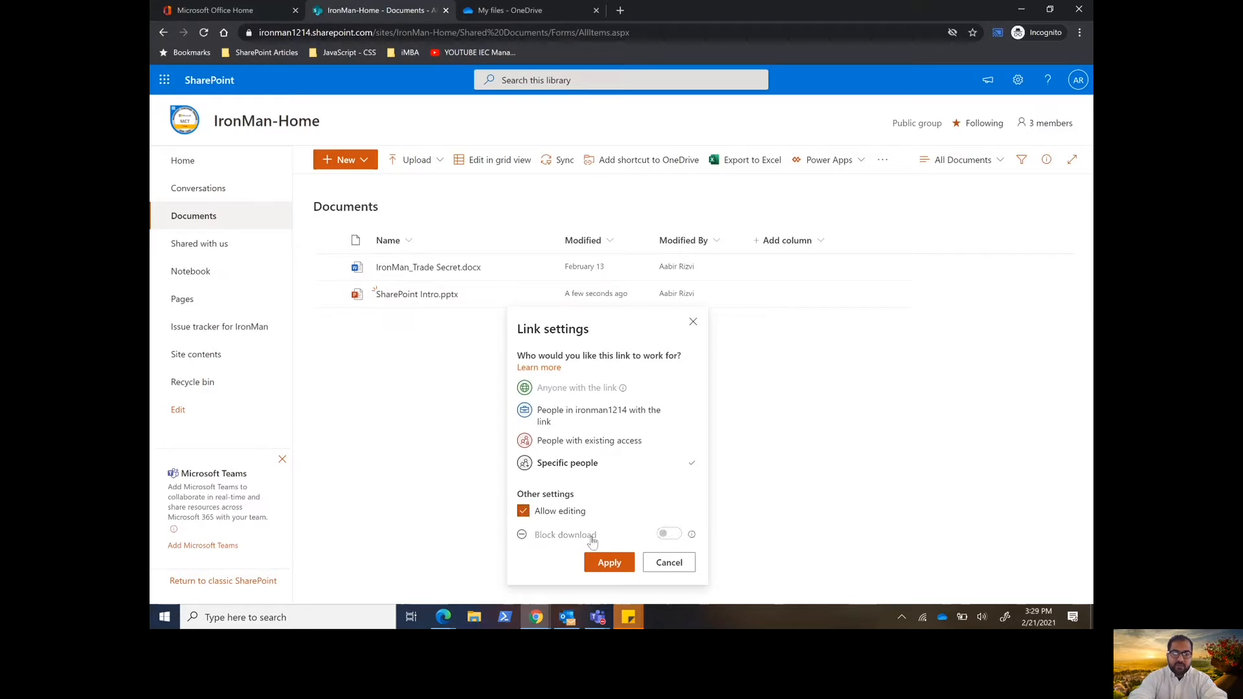
click(608, 563)
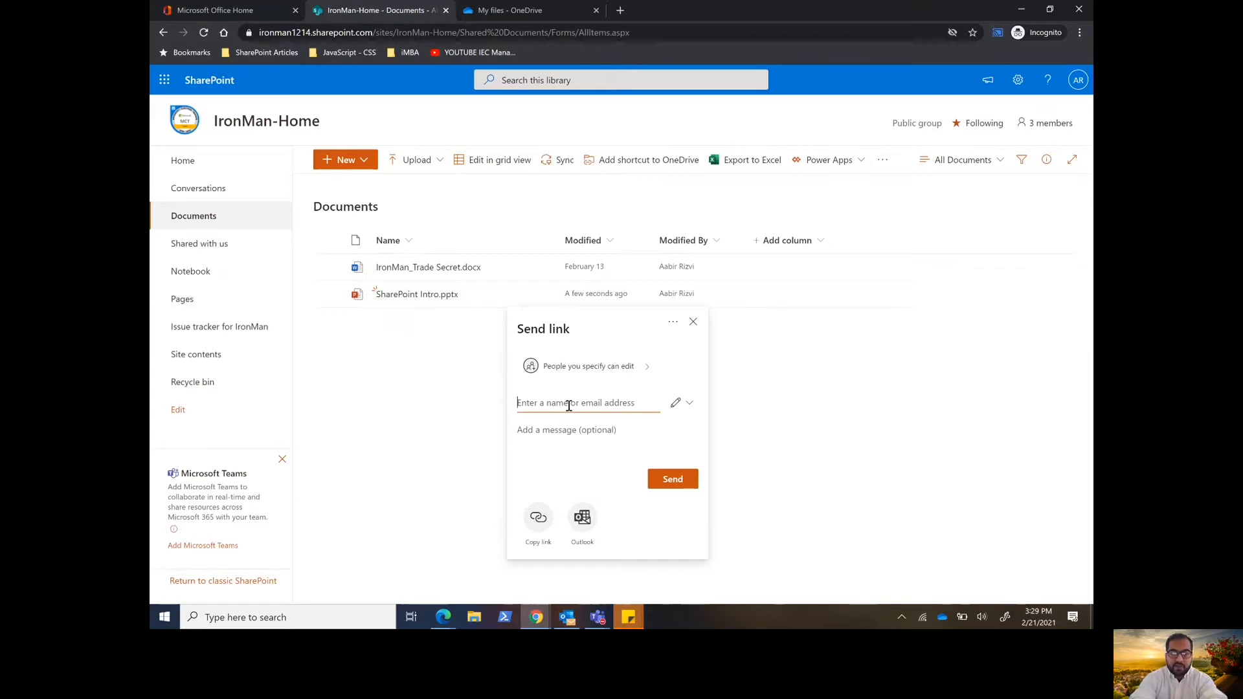
Step: Add the colleague's name as recipient and enter the message "Please review the final version of the presentation uploaded to the IronMan Home SharePoint site"
text(adele)
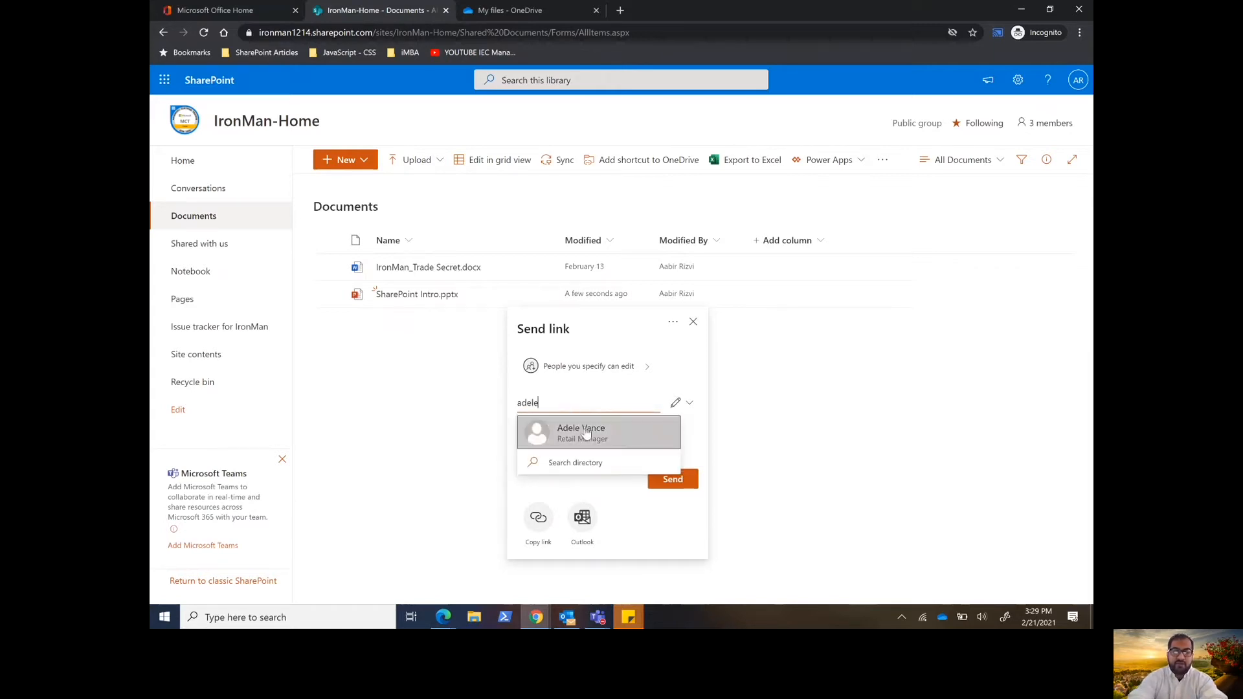
click(586, 434)
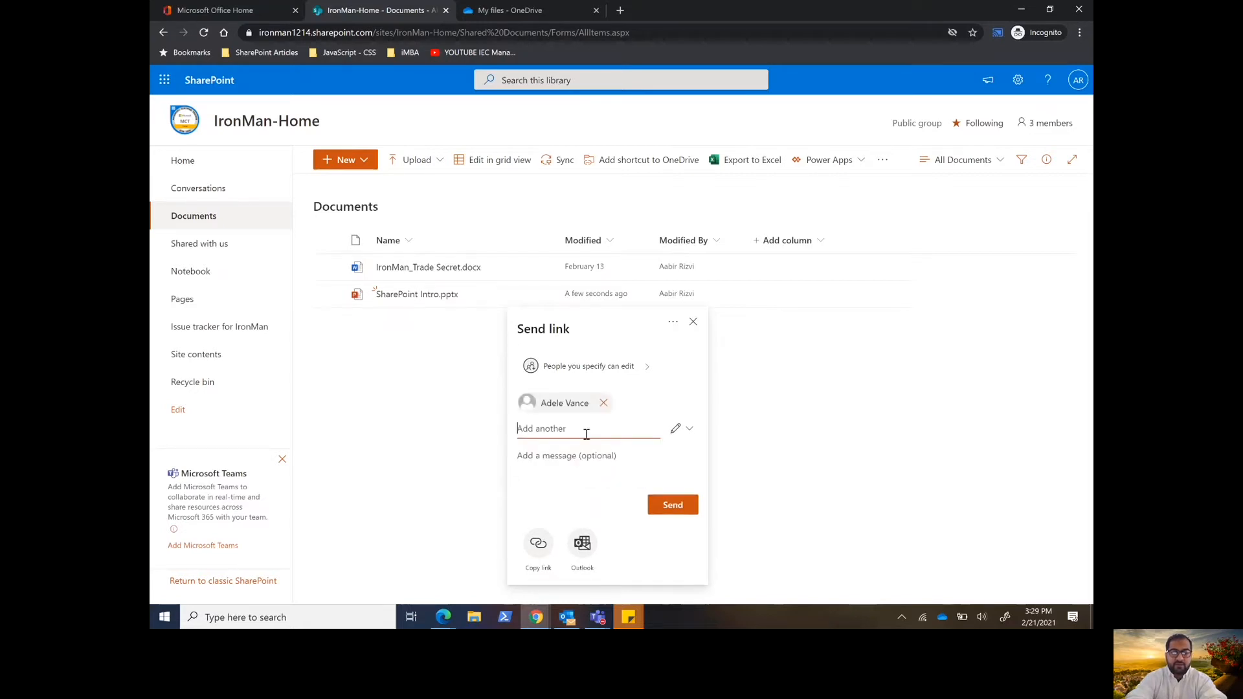
click(567, 460)
text(P)
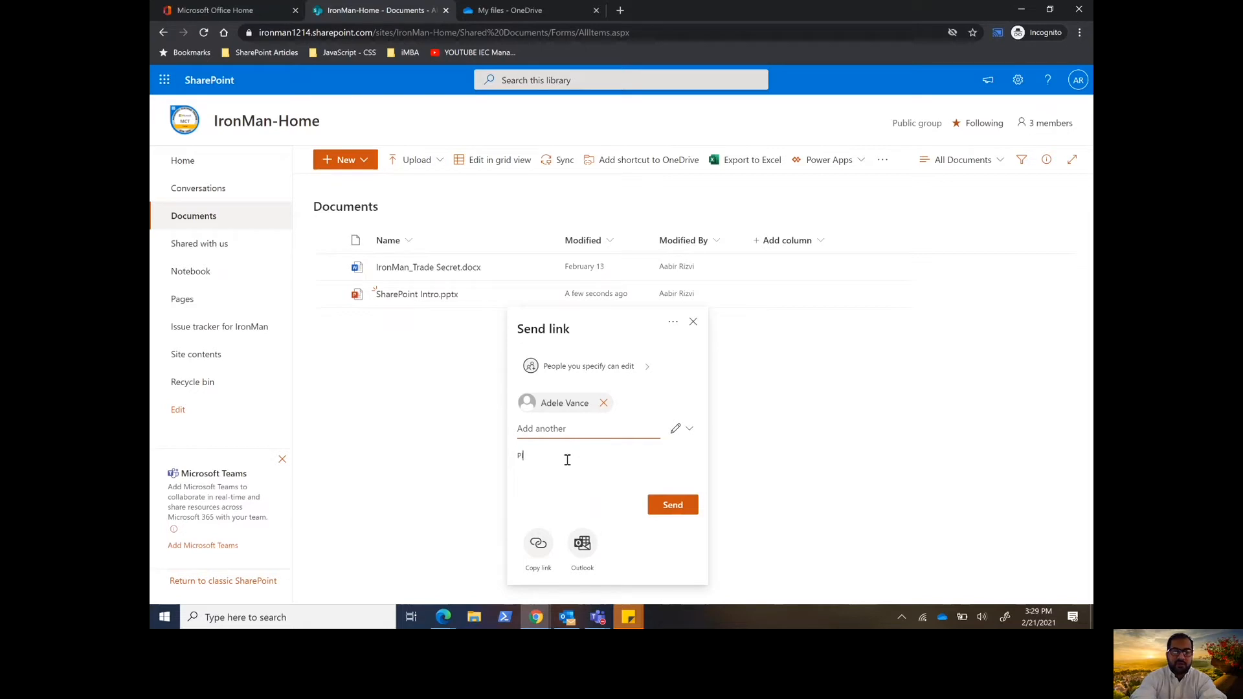
text(Oease review the final version of the presentaiton u)
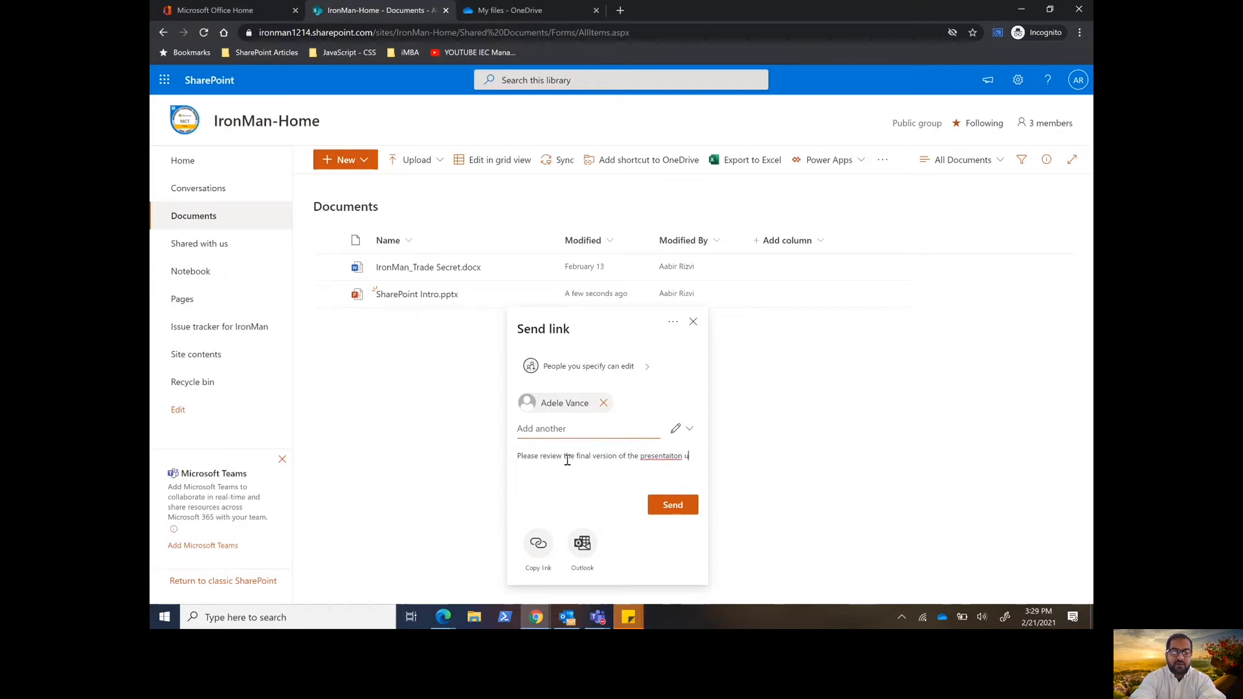
key(BackSpace)
key(BackSpace)
key(BackSpace)
key(BackSpace)
key(BackSpace)
key(BackSpace)
text(uploaded to the IronMan Home Si)
text(a)
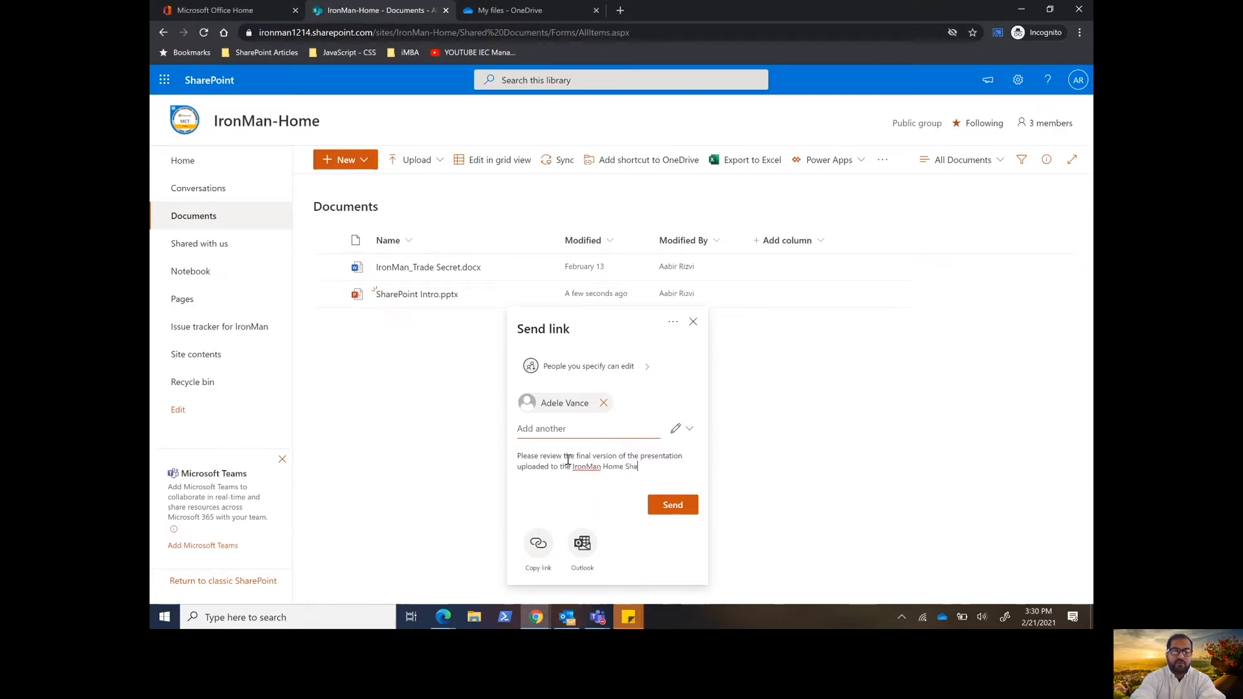
text(rePoint site)
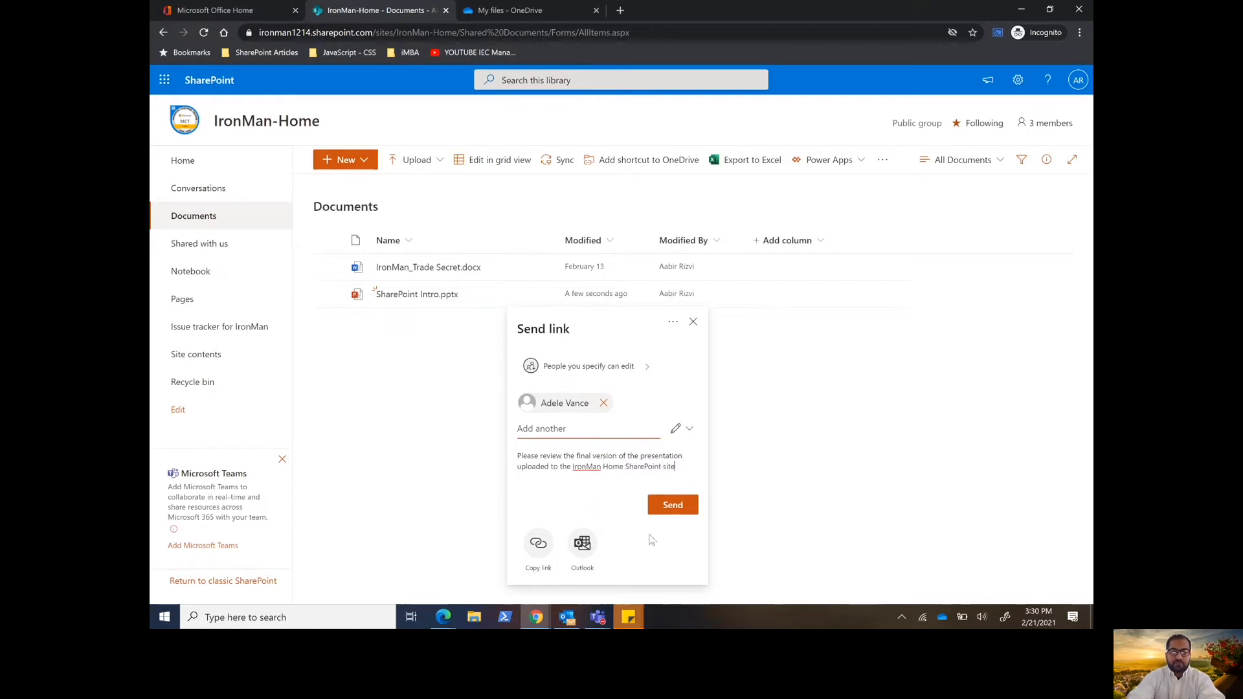
Step: Review the recipient's edit and view permission options, keep editing allowed, and send the sharing link
click(631, 407)
click(681, 428)
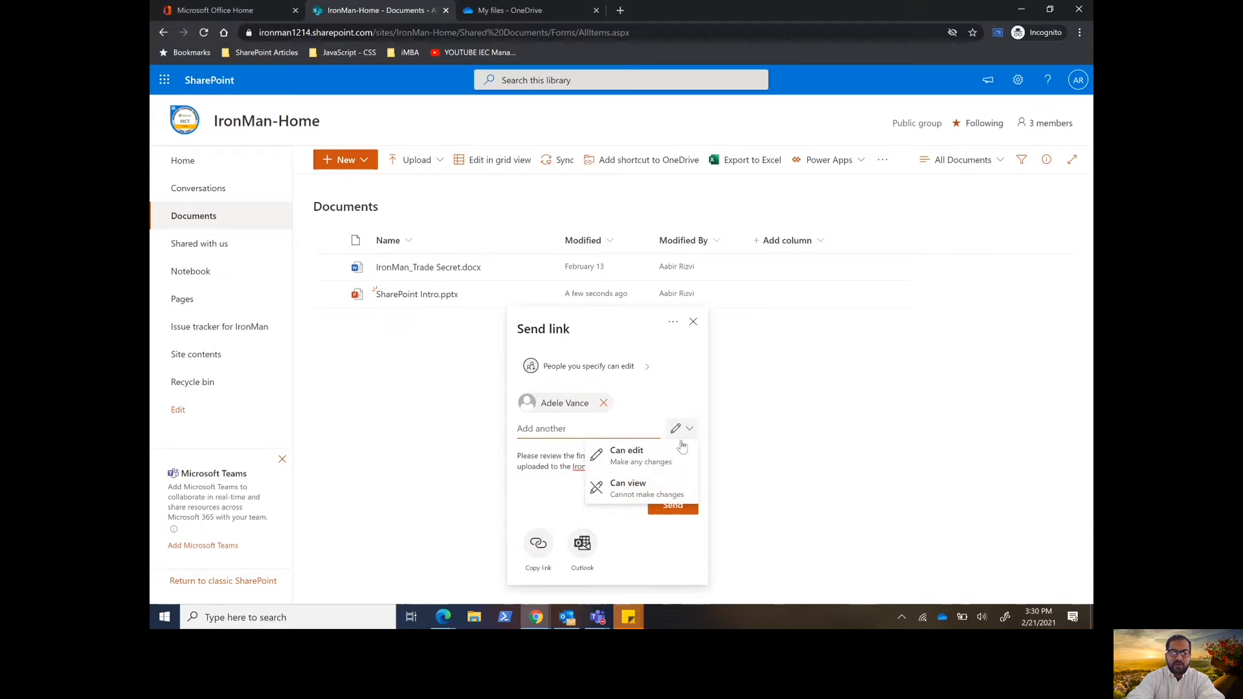
click(560, 507)
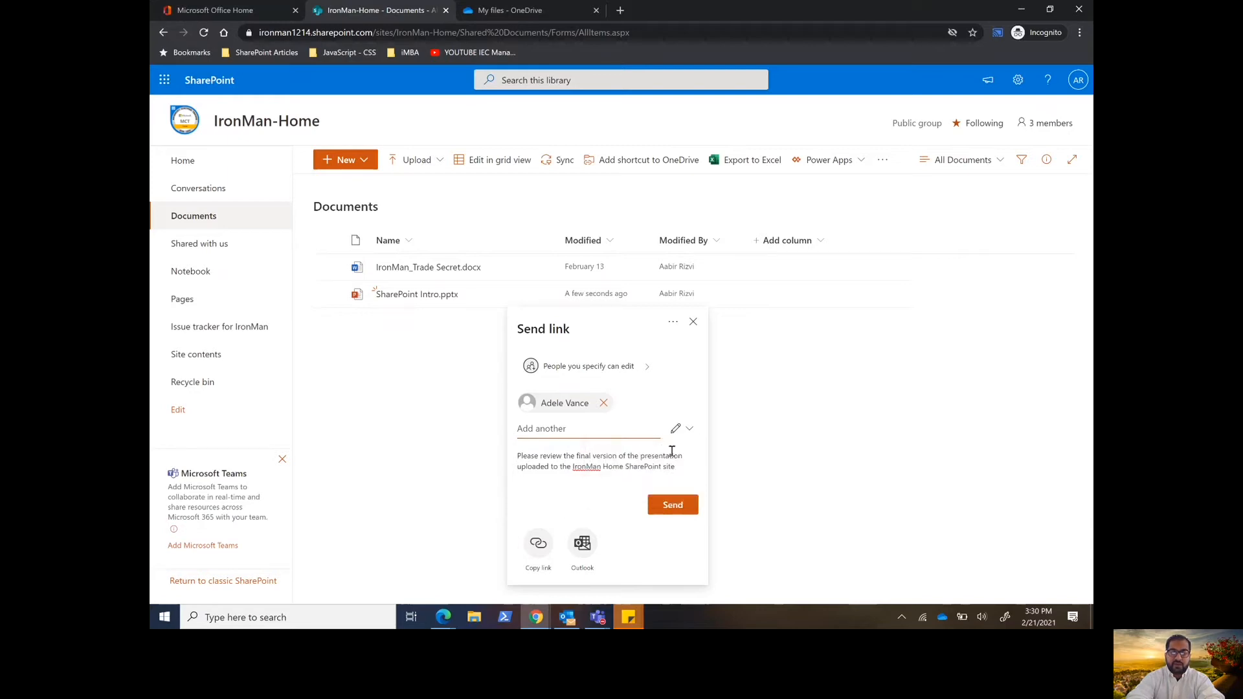
click(676, 508)
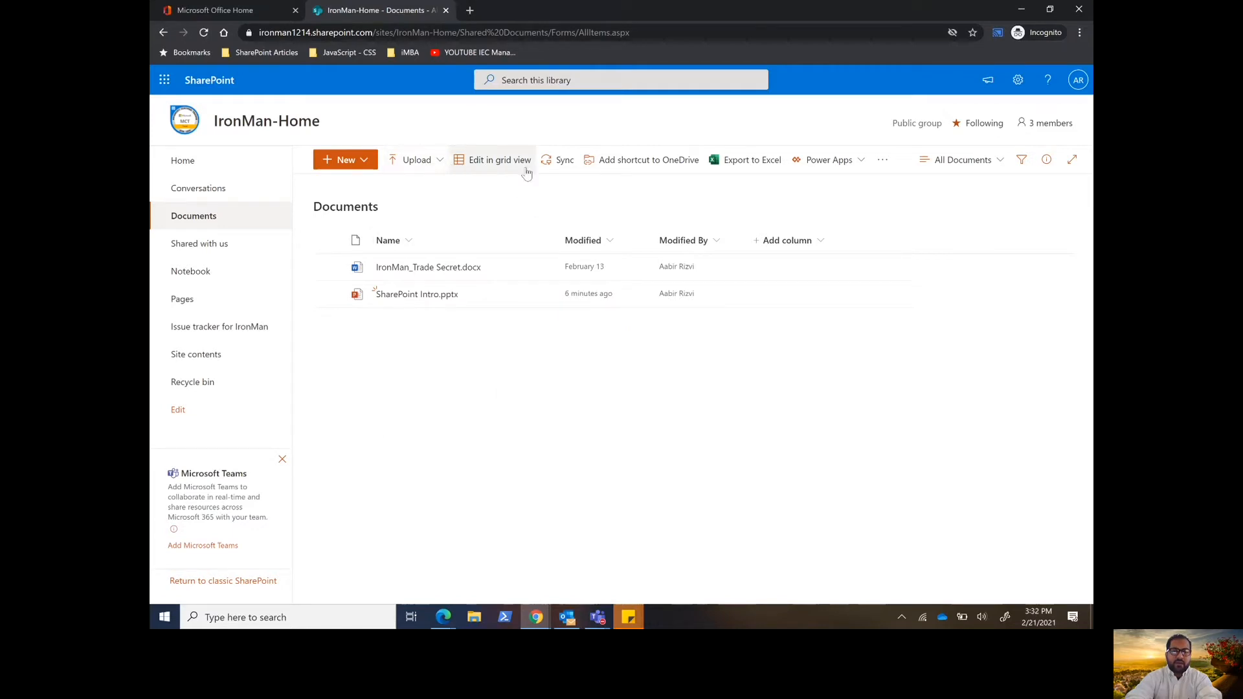
Step: Upload the local folder "New folder" from File Explorer into the IronMan-Home Documents library
click(424, 168)
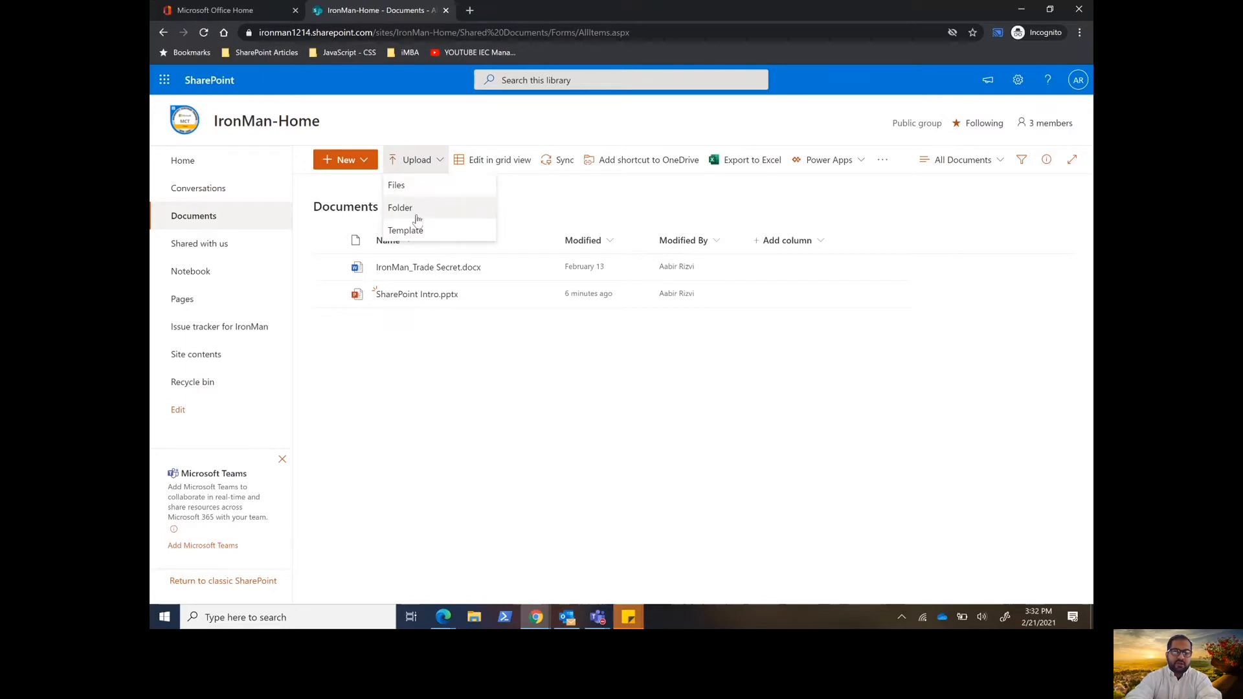
click(428, 405)
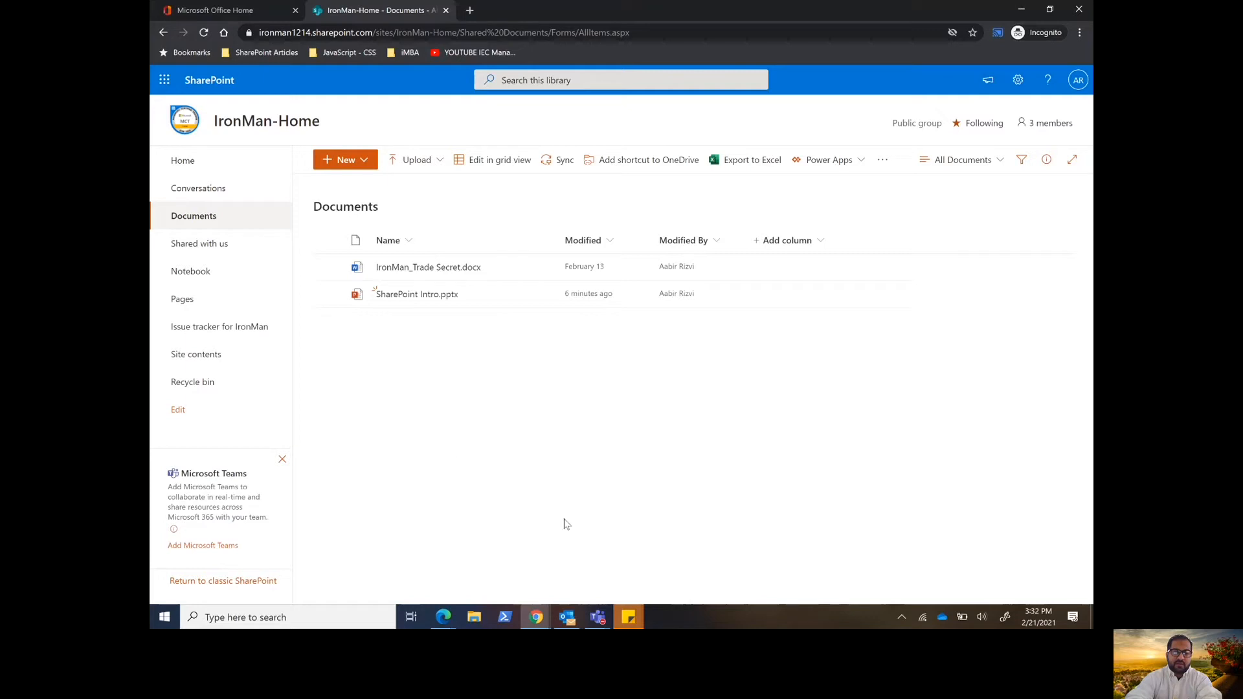
click(475, 619)
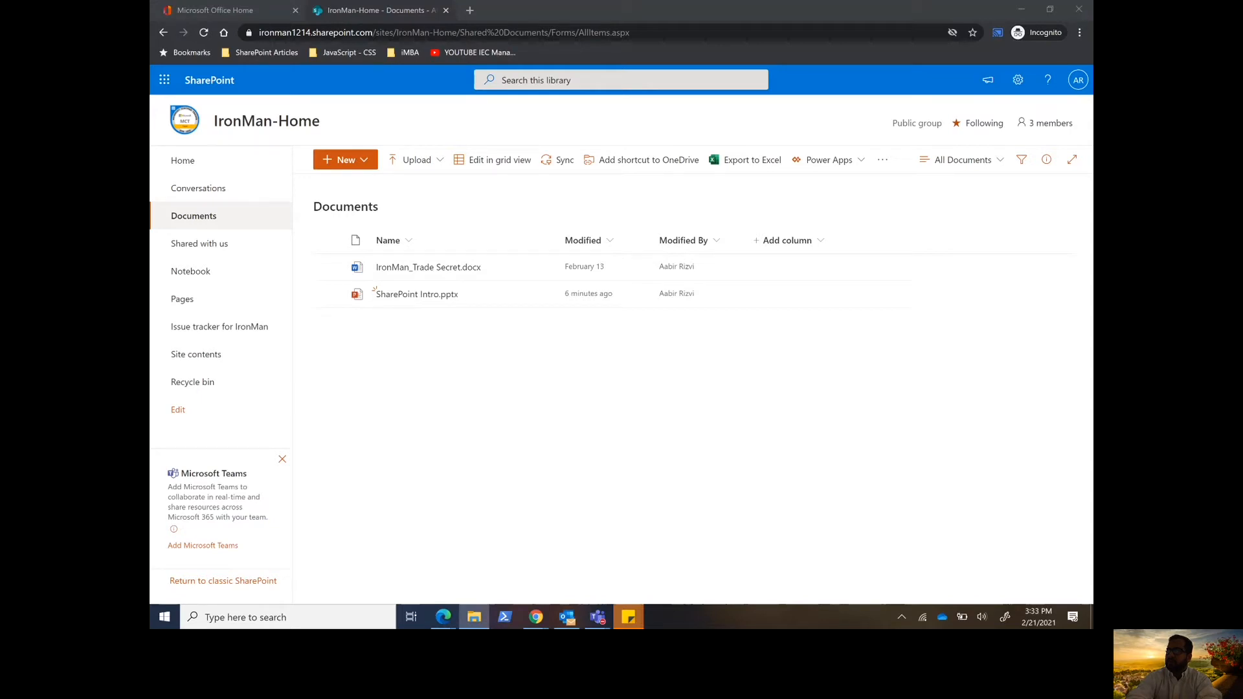
drag(1092, 252, 421, 401)
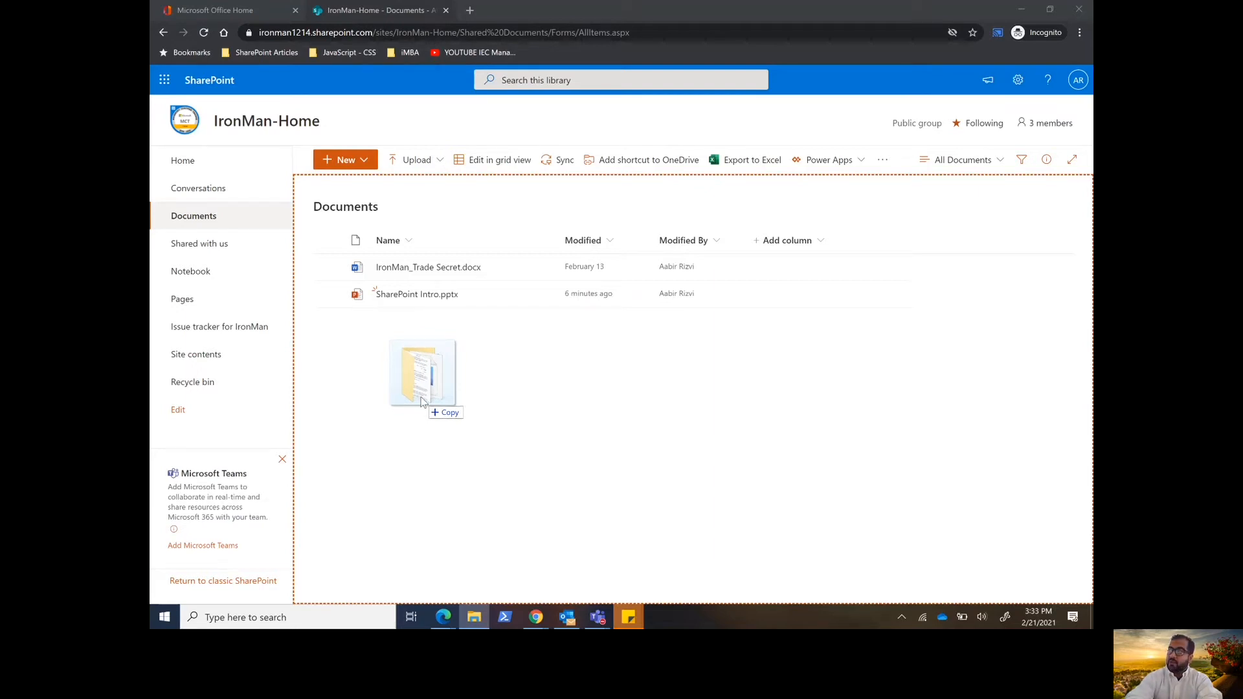
drag(422, 403, 421, 403)
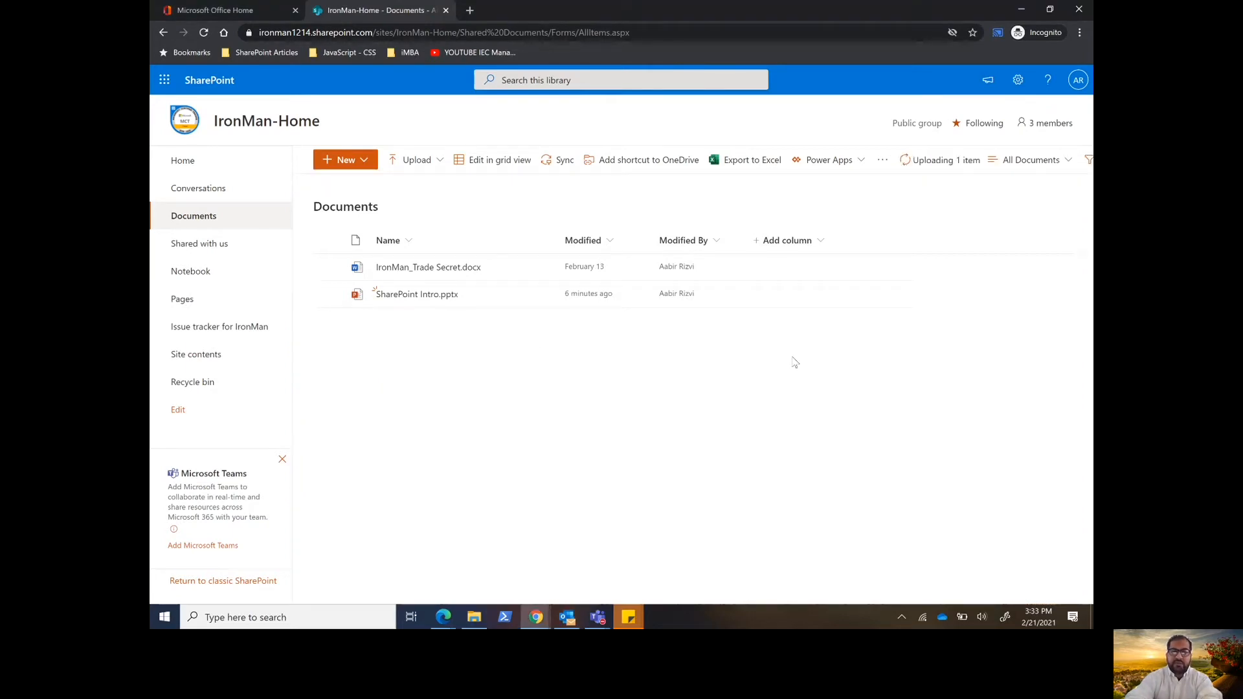
click(912, 164)
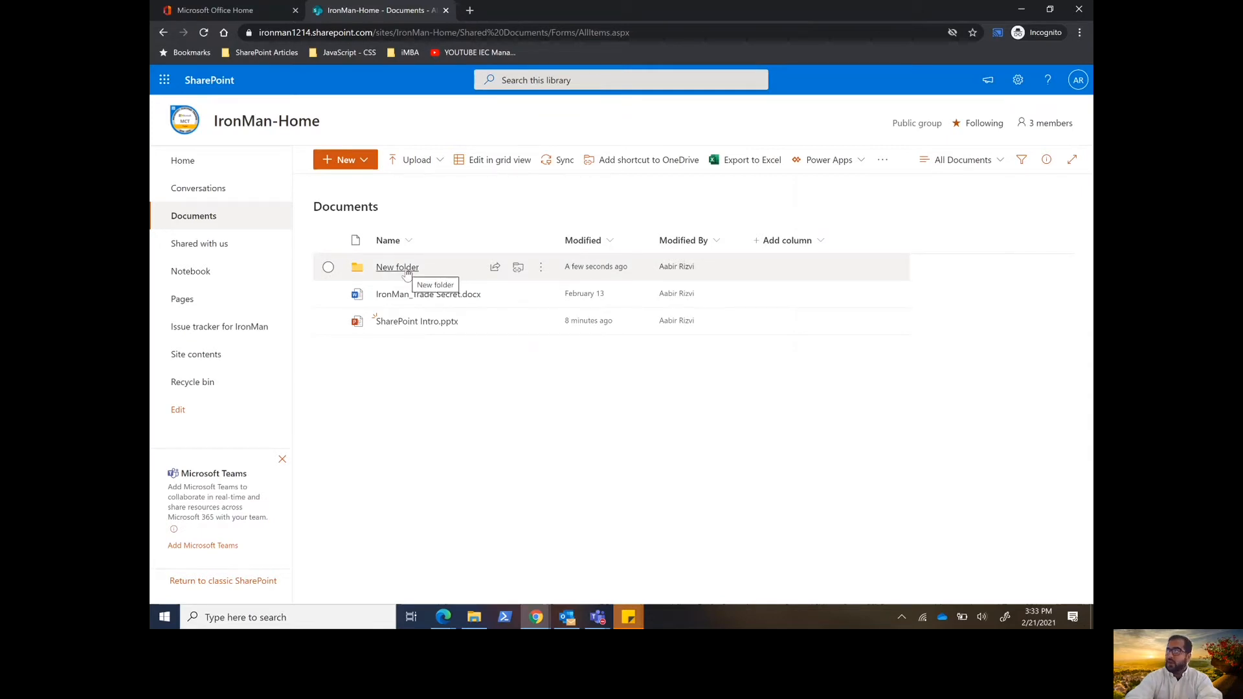
Step: Check the files inside the uploaded New folder and return to the Documents library
click(406, 271)
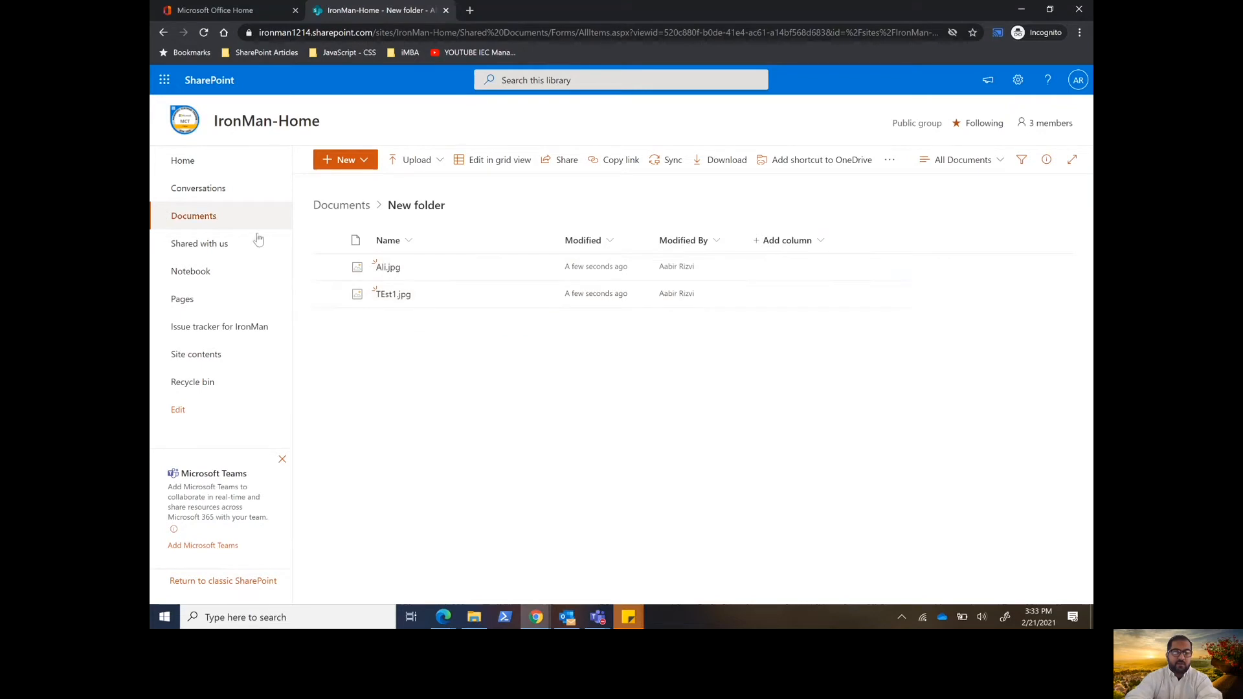
click(197, 222)
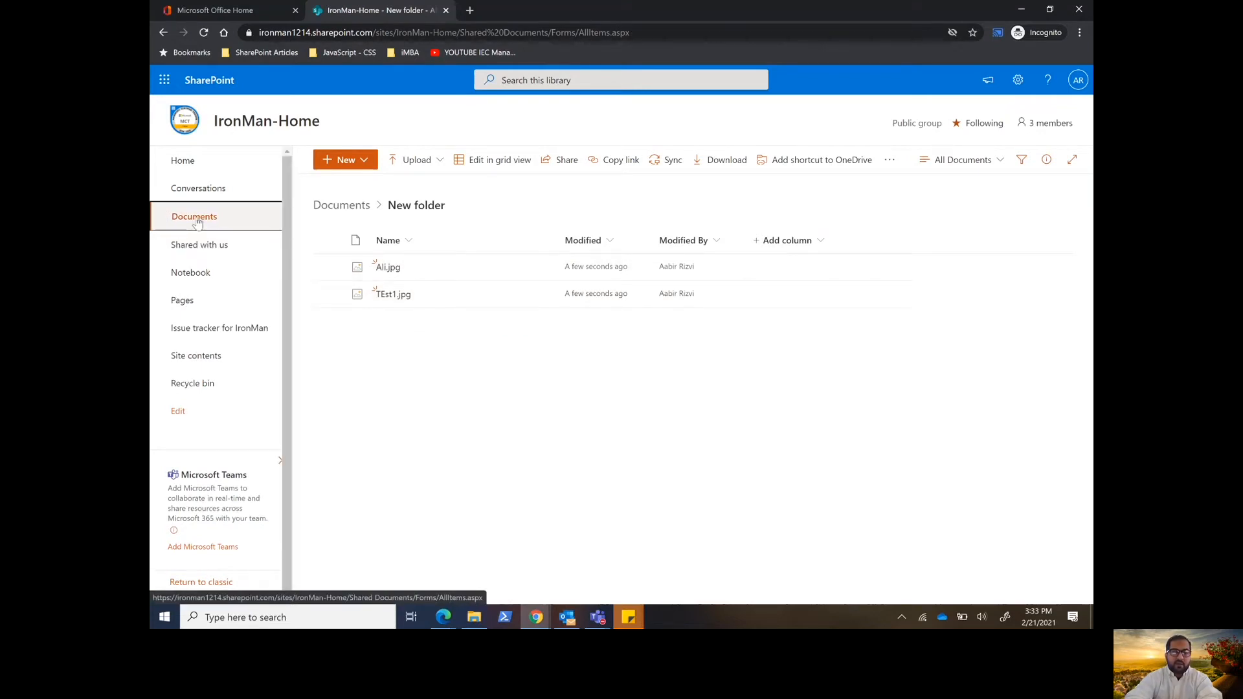
click(209, 219)
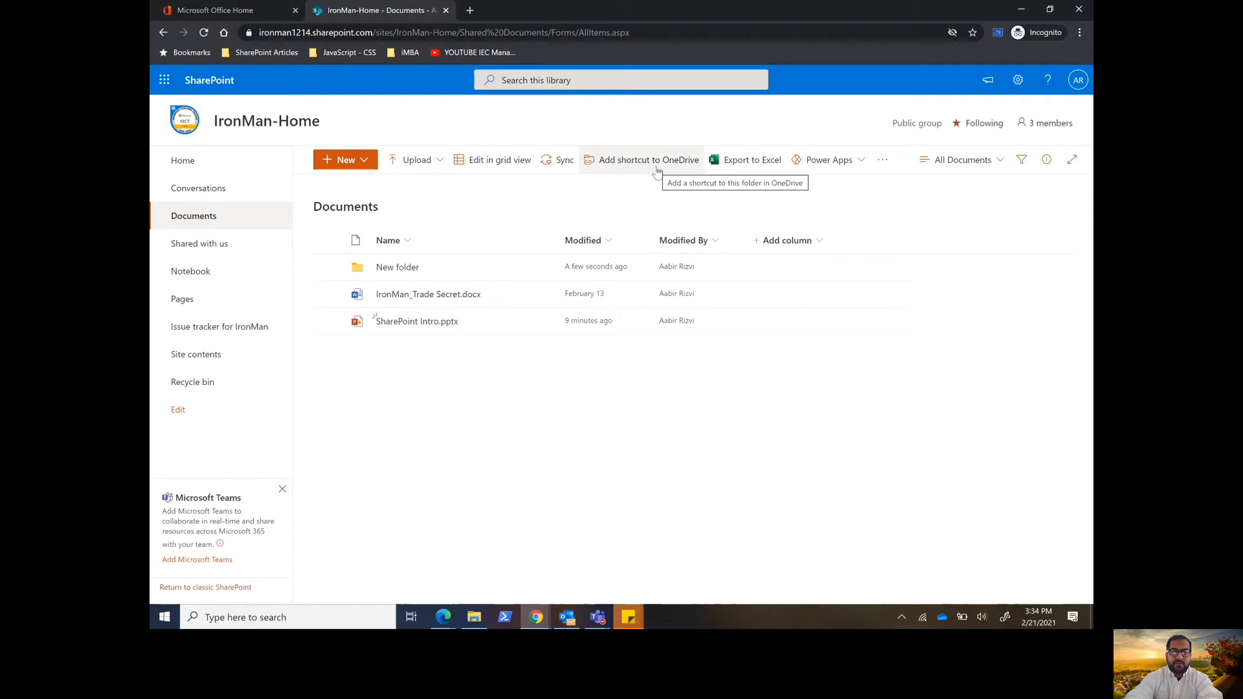
click(892, 168)
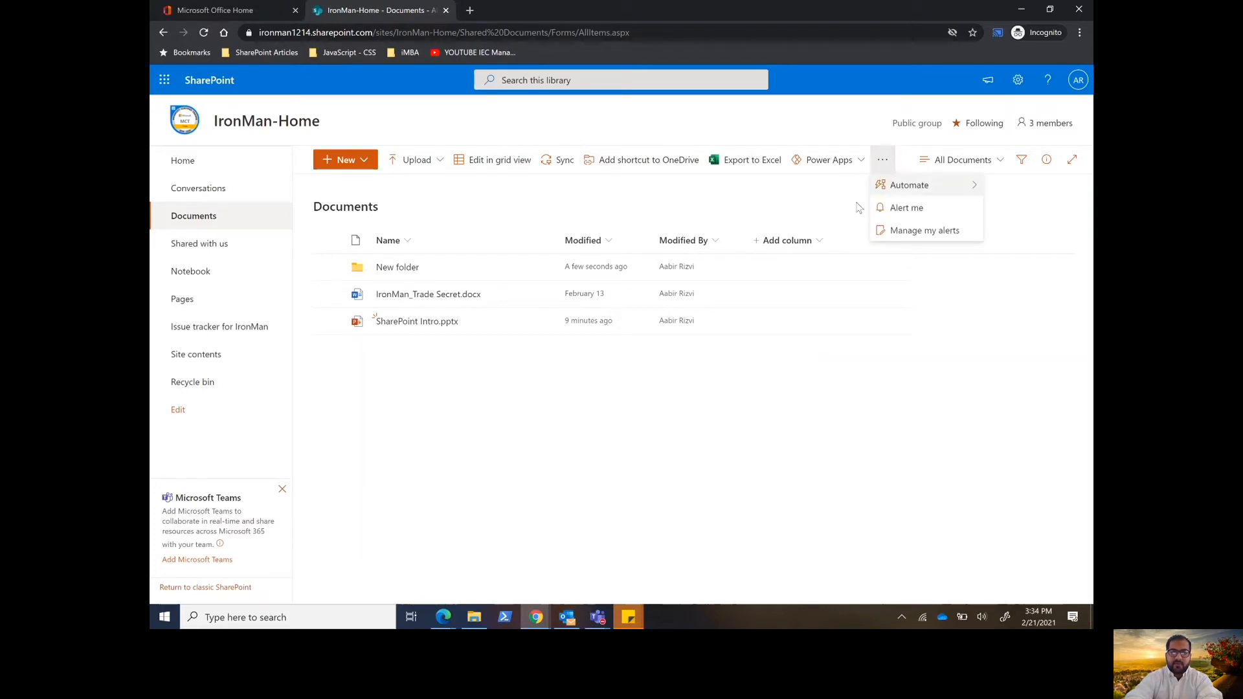
click(736, 383)
Step: Switch to OneDrive from the Office 365 home page and open the shared library that holds the recent SharePoint Intro file
click(253, 11)
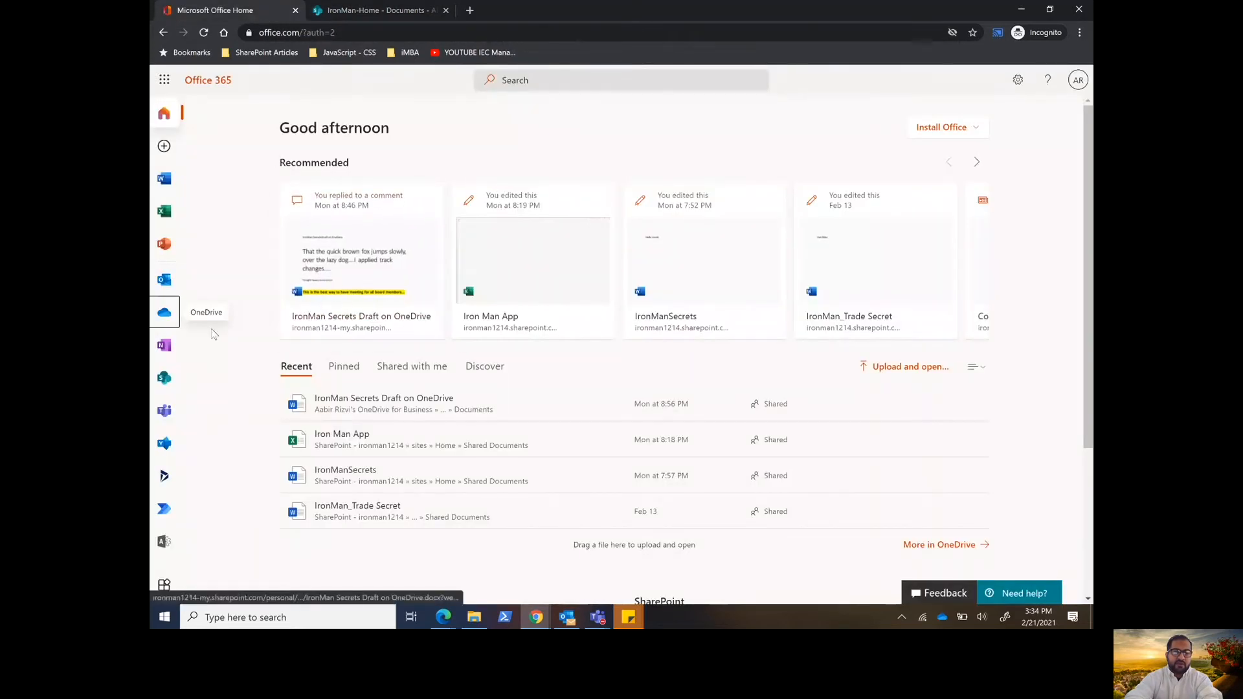
click(164, 315)
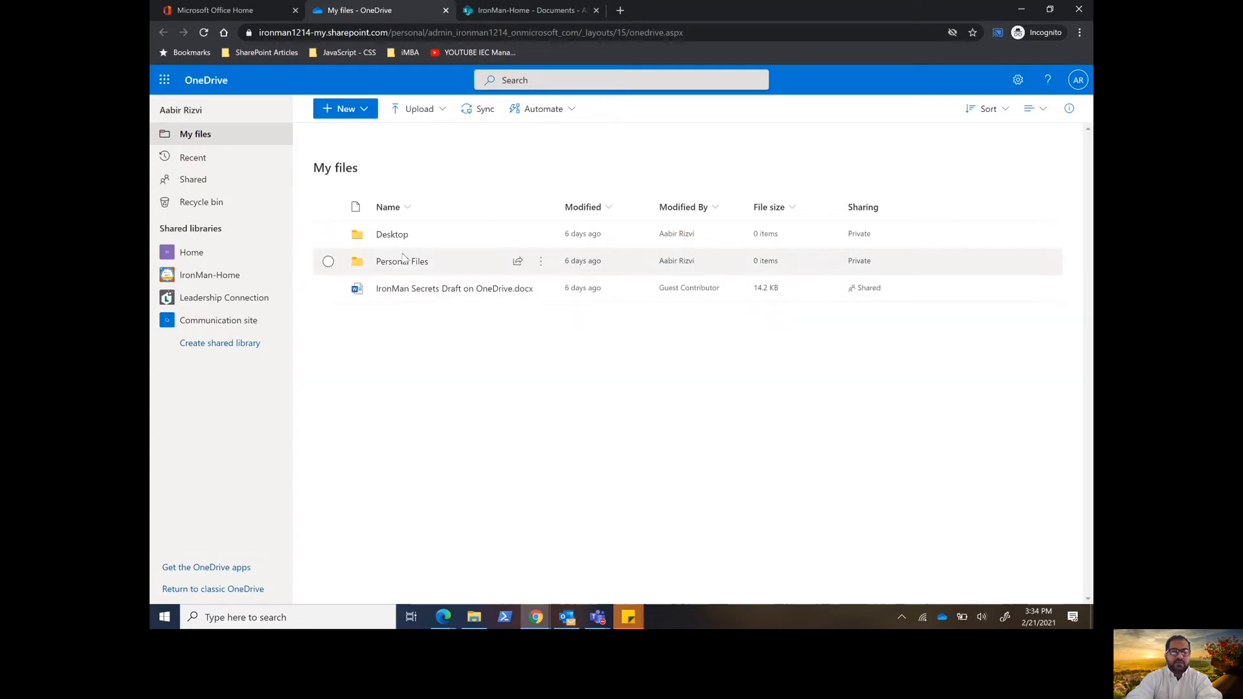
click(187, 160)
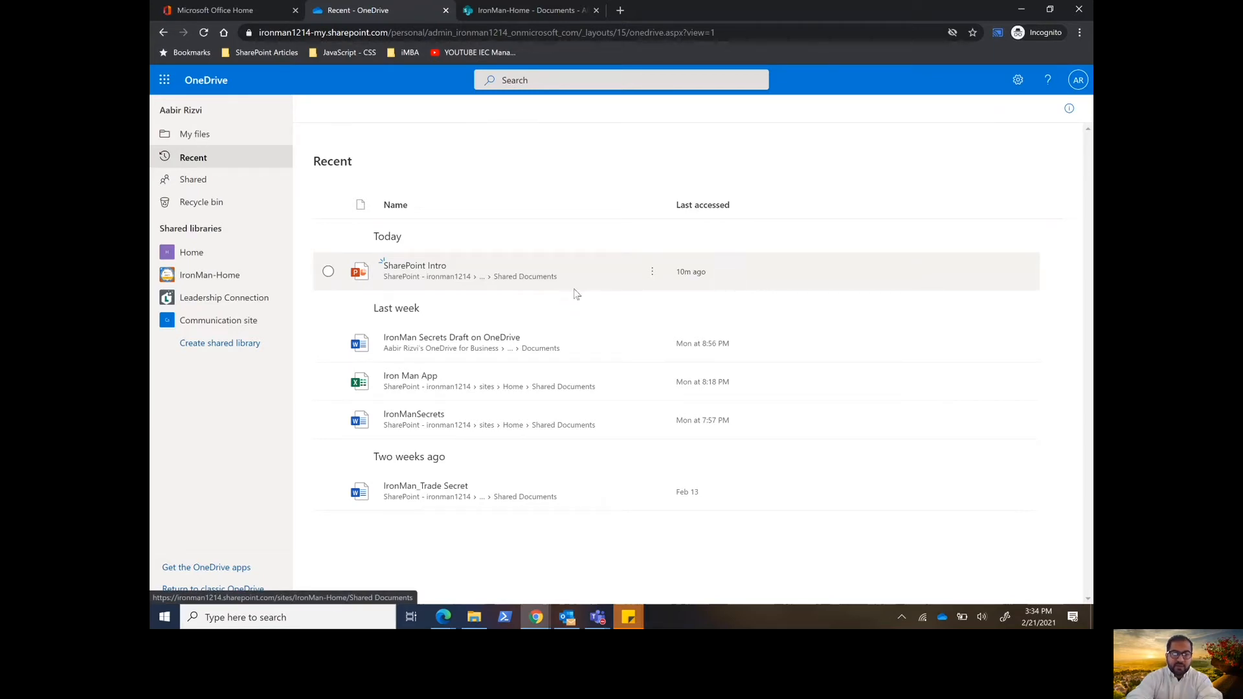
click(525, 277)
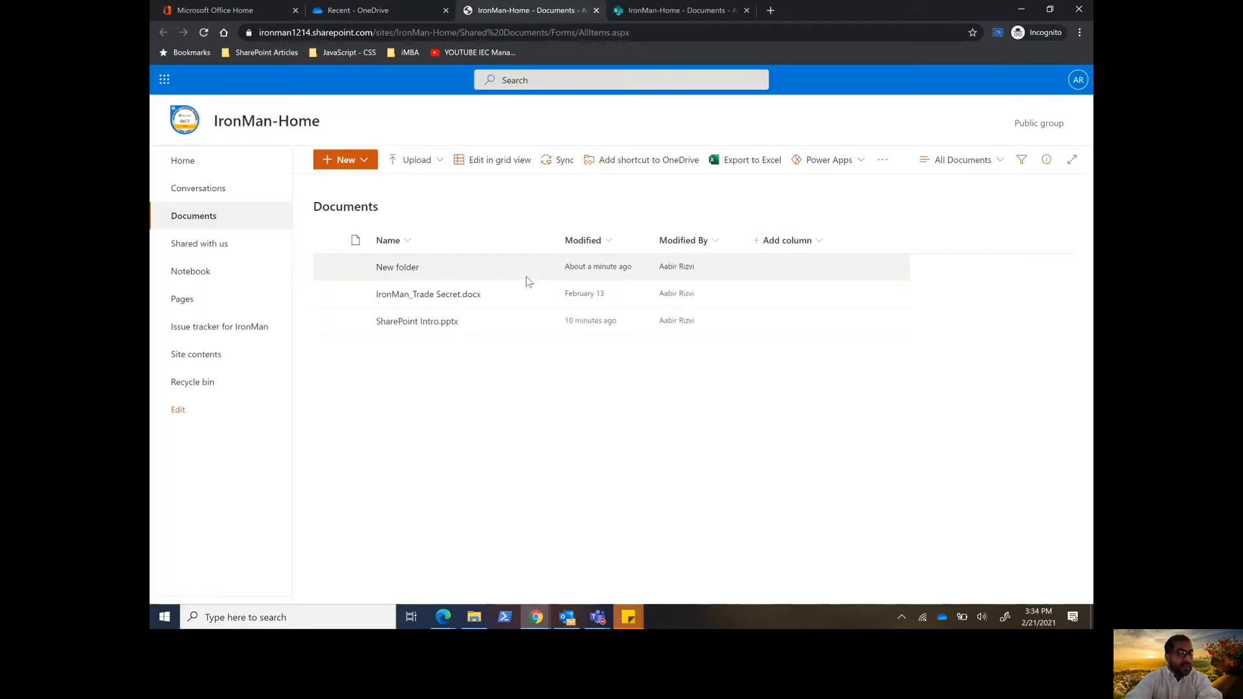
Step: Close the duplicate IronMan-Home library page and review the files shared with you and shared by you in OneDrive
click(596, 11)
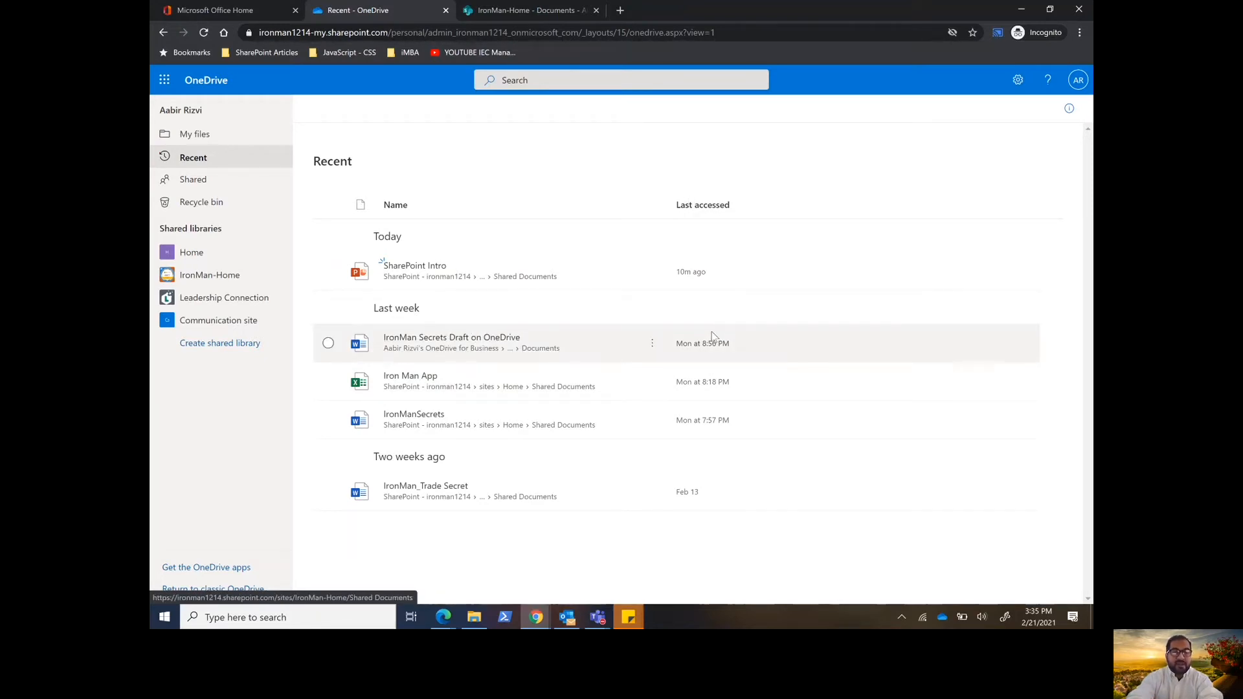
click(199, 181)
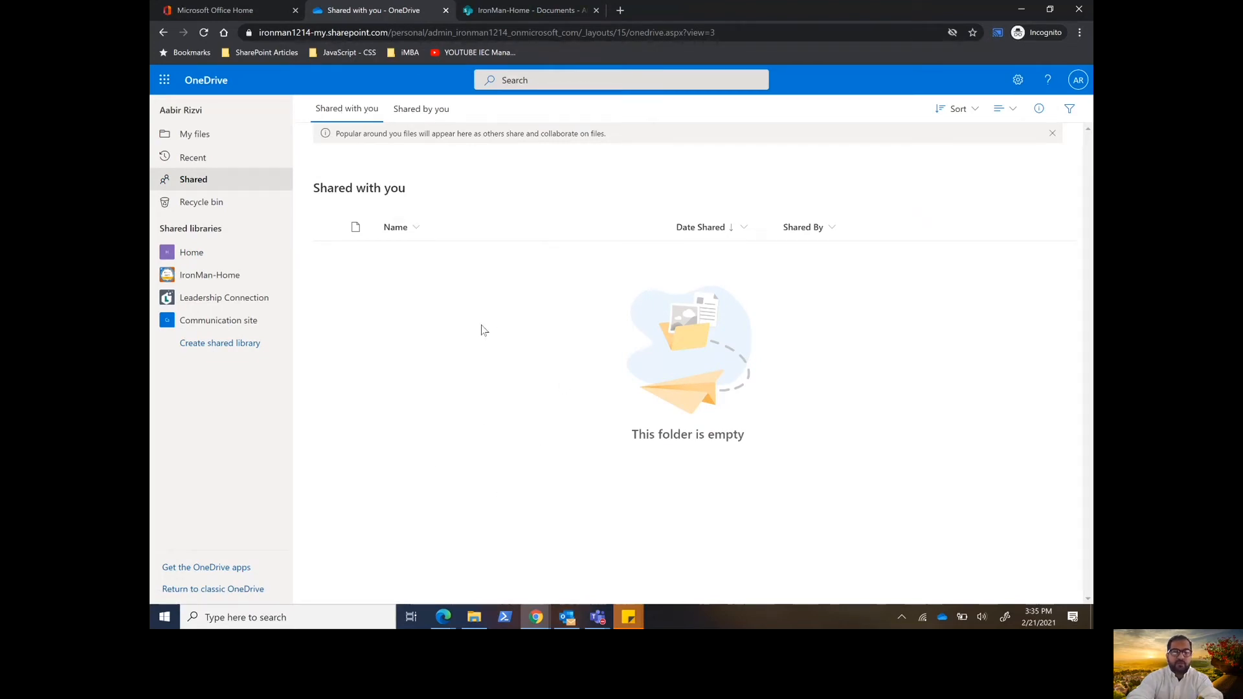
click(417, 111)
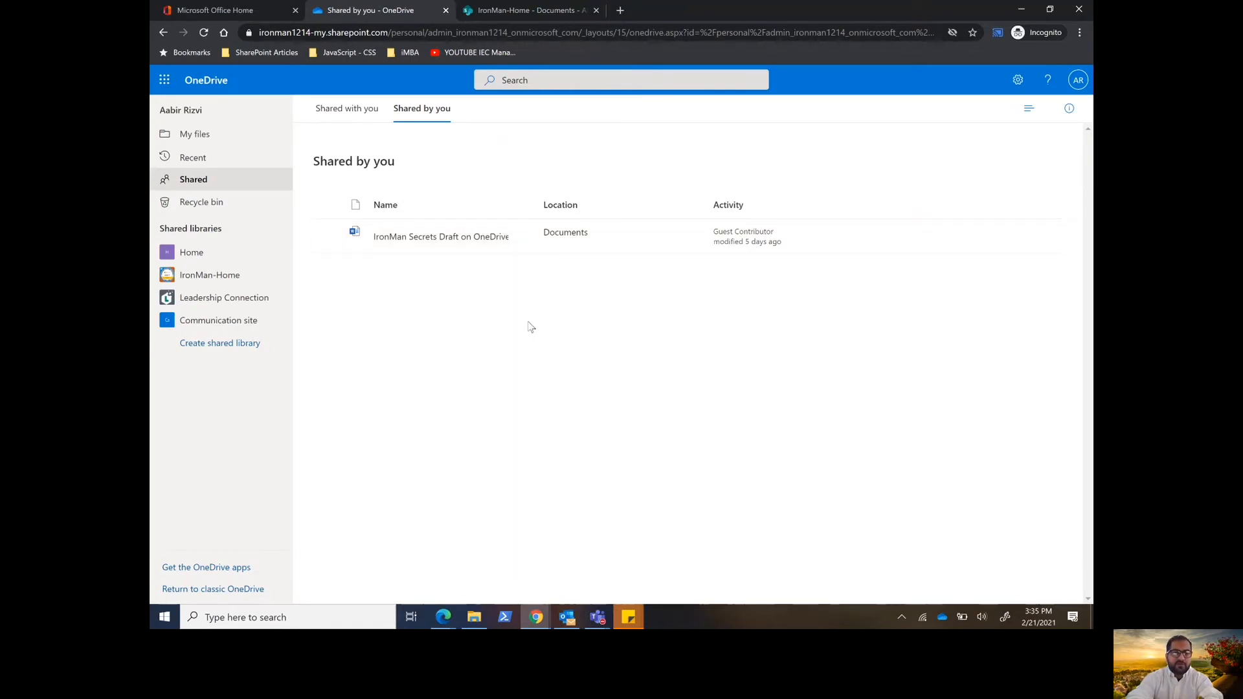
Step: Look through the deleted items in the OneDrive recycle bin and check the second-stage recycle bin
click(218, 206)
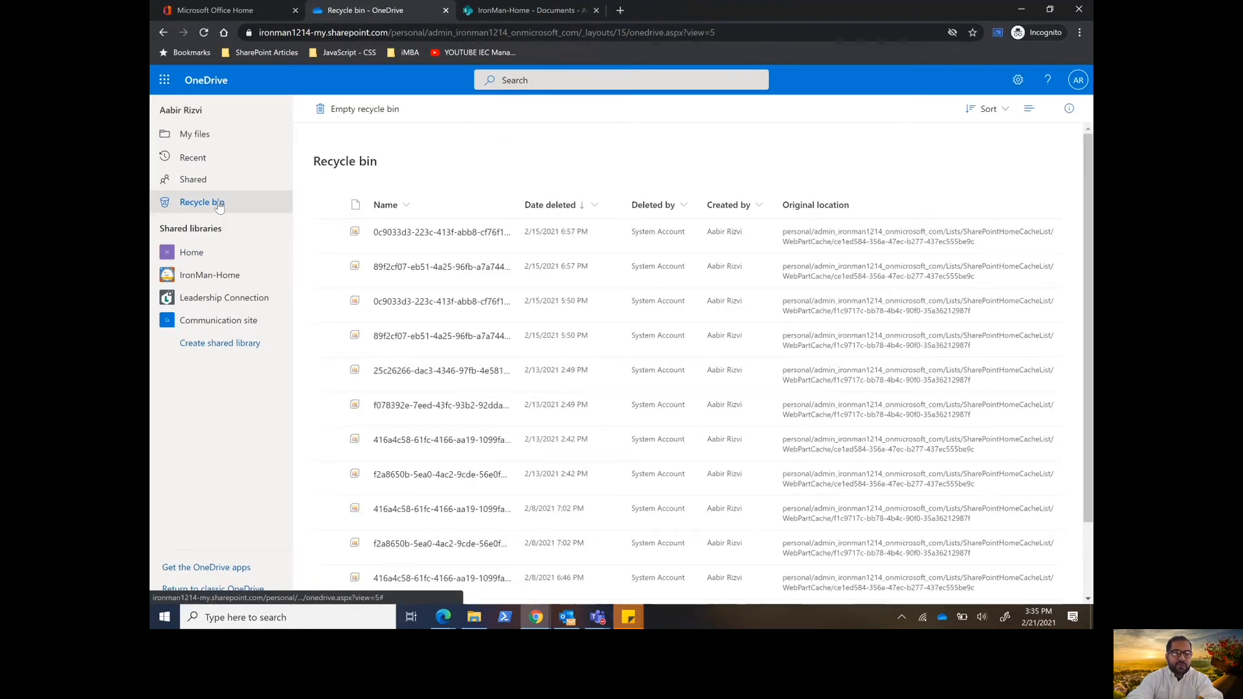
scroll(507, 350, down, 3)
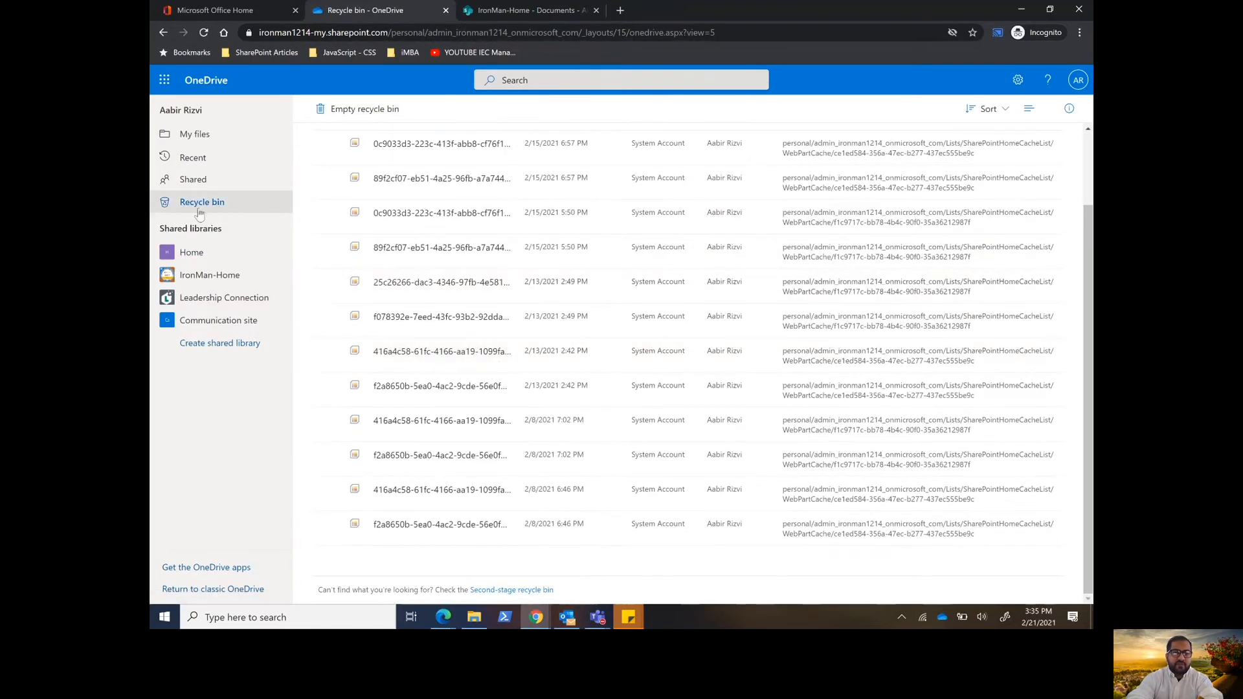
scroll(452, 205, up, 3)
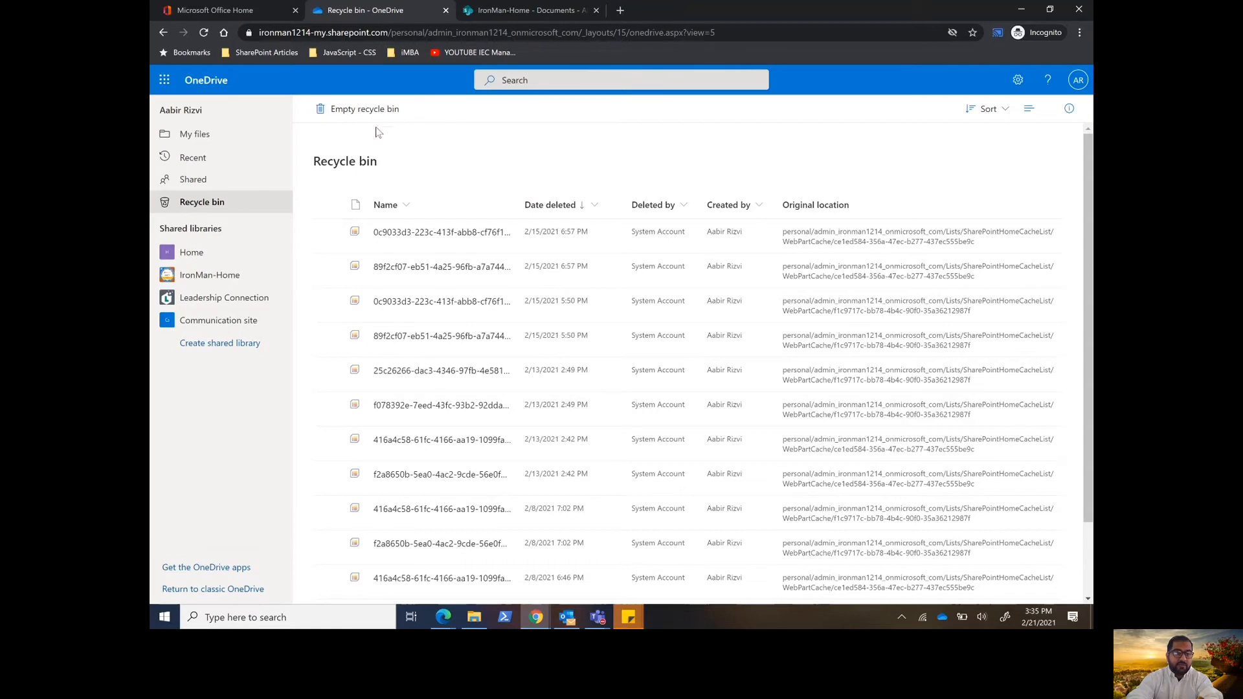
scroll(451, 187, down, 3)
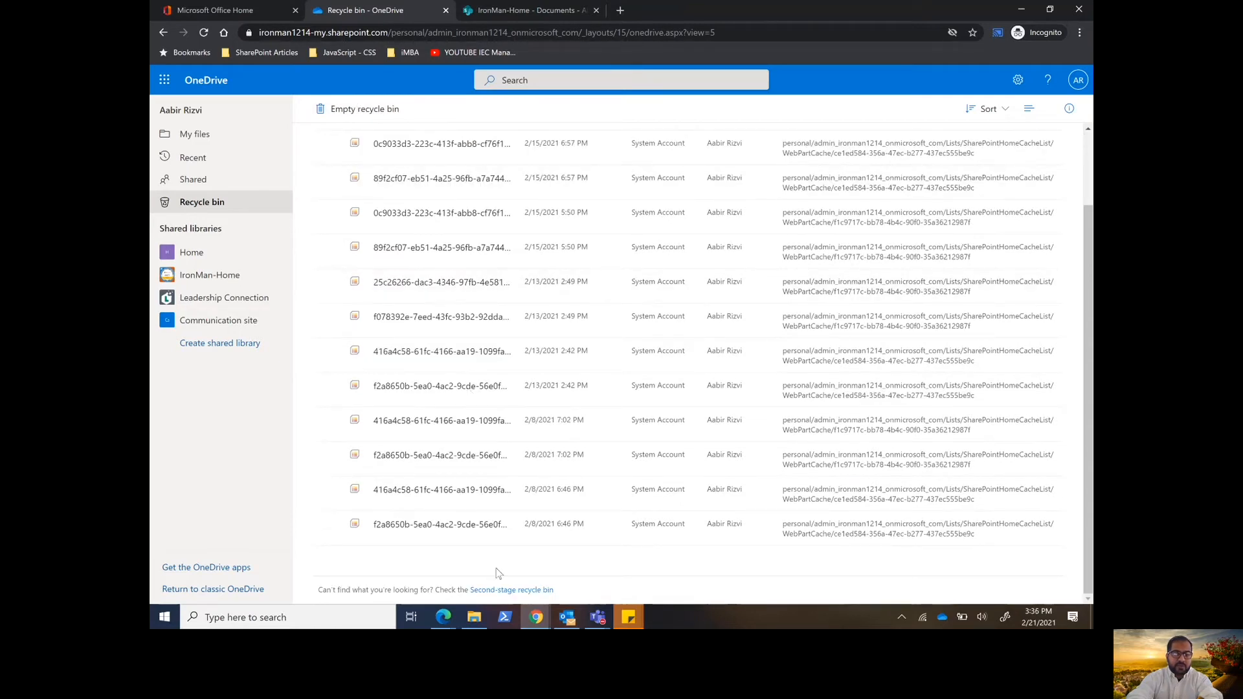
click(530, 591)
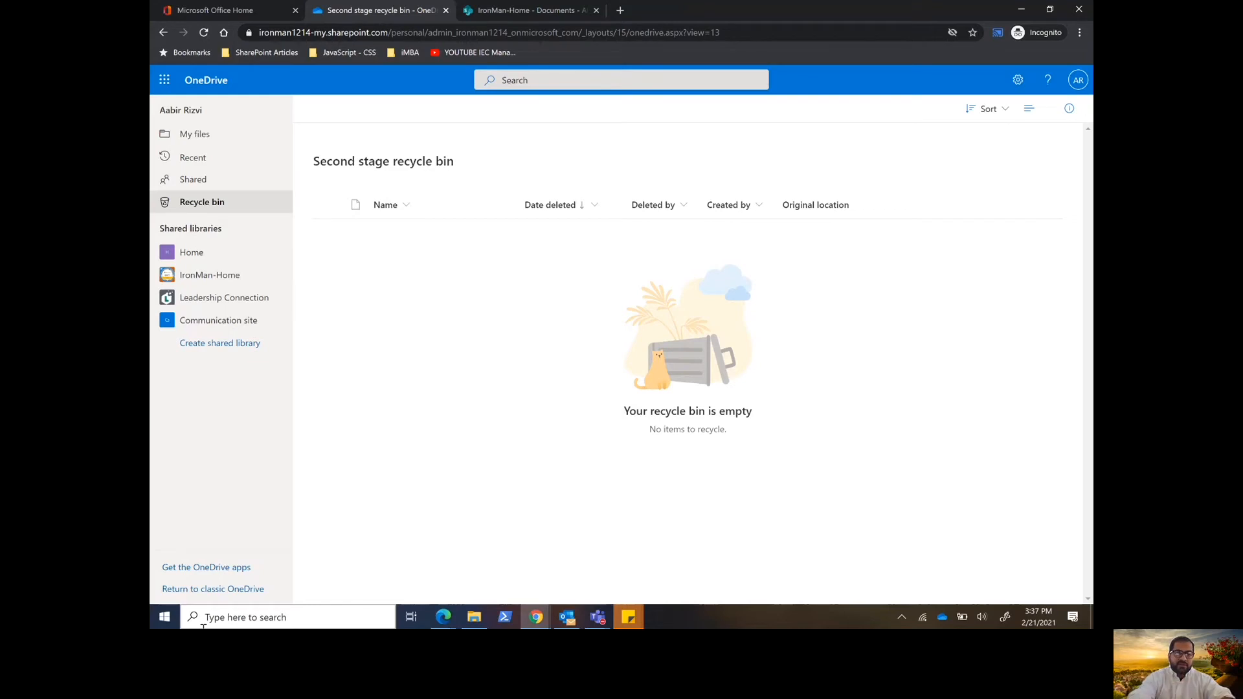
Step: Open the IronMan-Home shared library in OneDrive and compare its files with the SharePoint Documents library
click(234, 277)
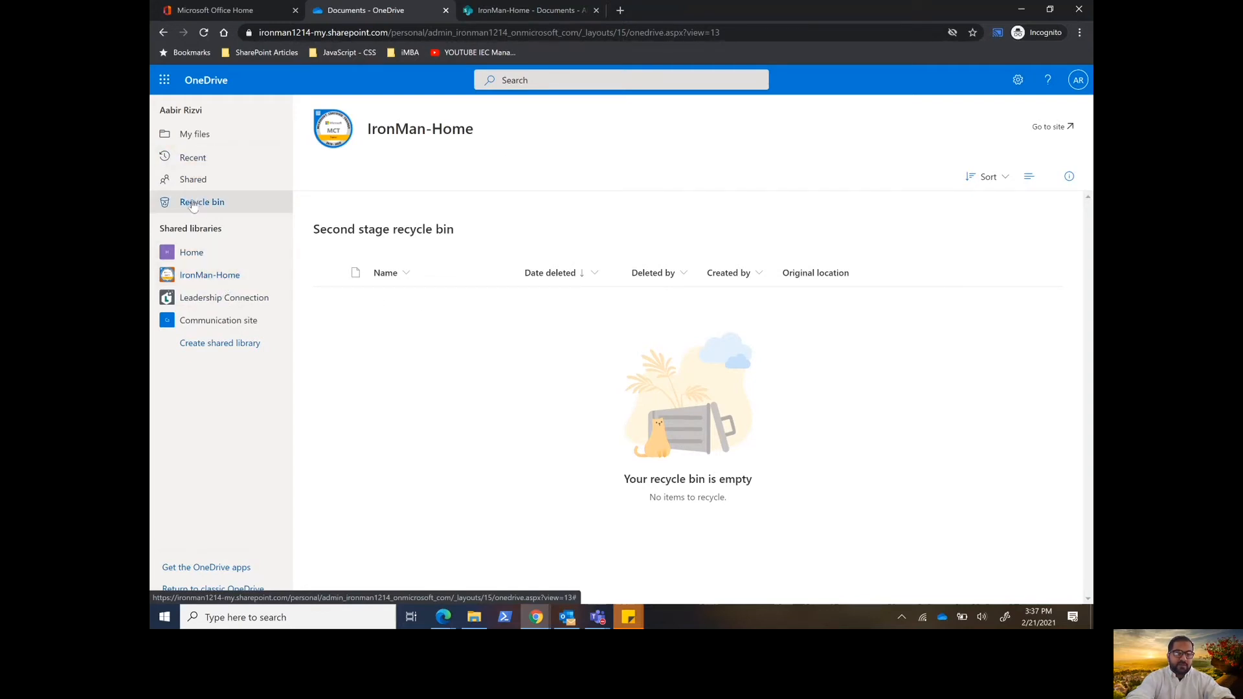
click(211, 278)
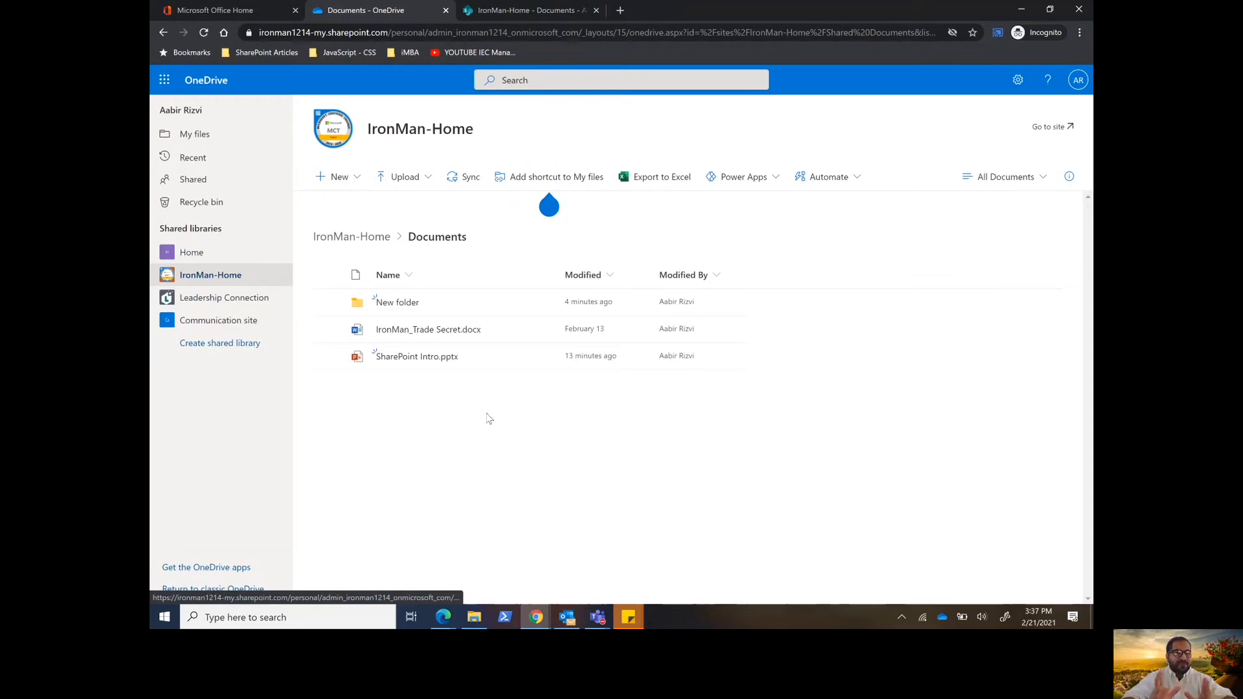
click(550, 9)
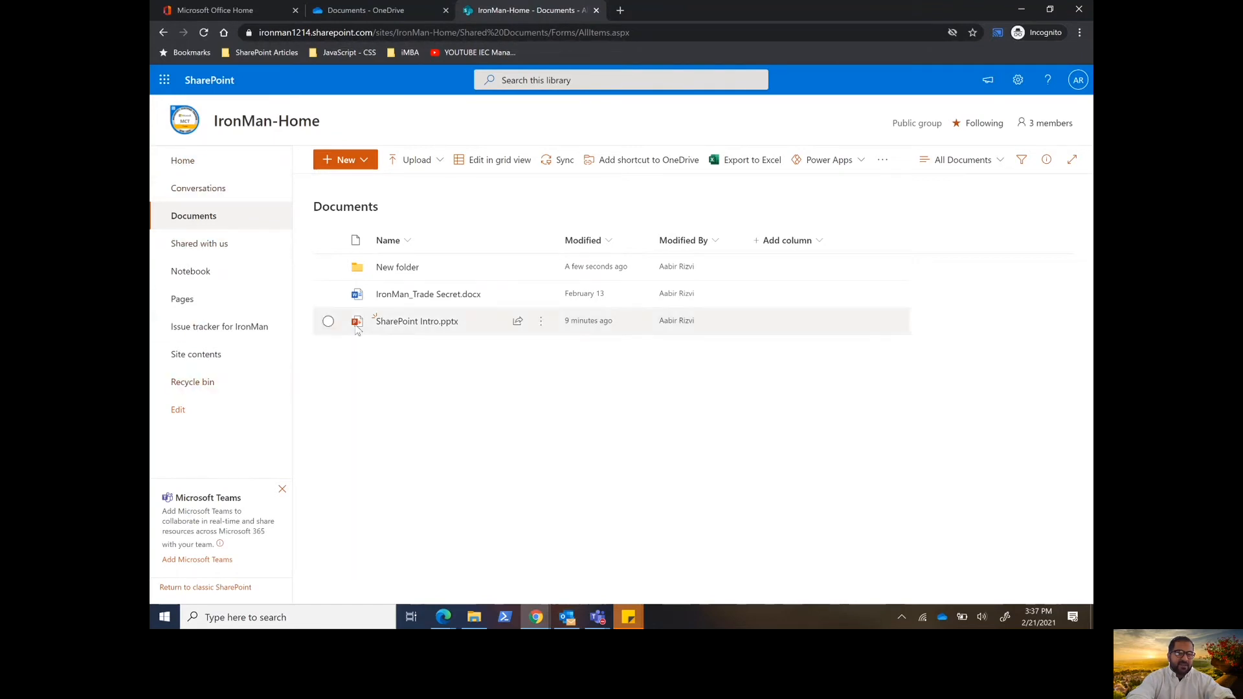
click(371, 15)
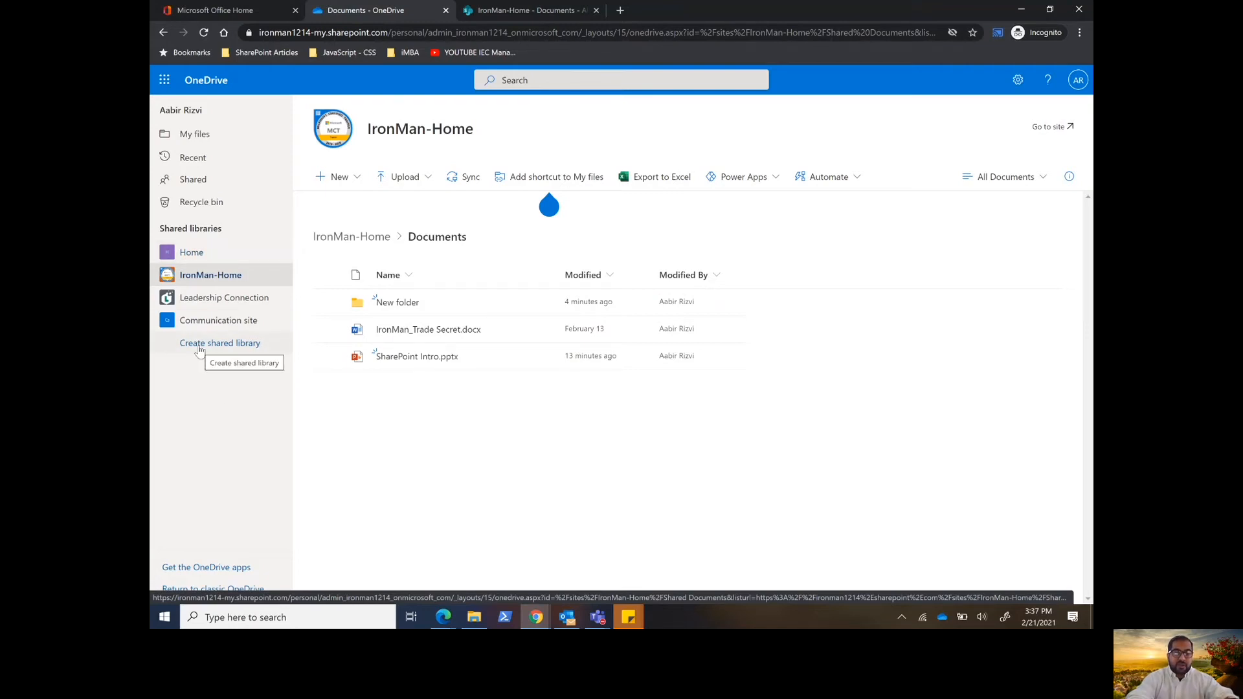
Step: Review the desktop and mobile app options on the OneDrive download page, close it, and return to the IronMan-Home library
click(200, 569)
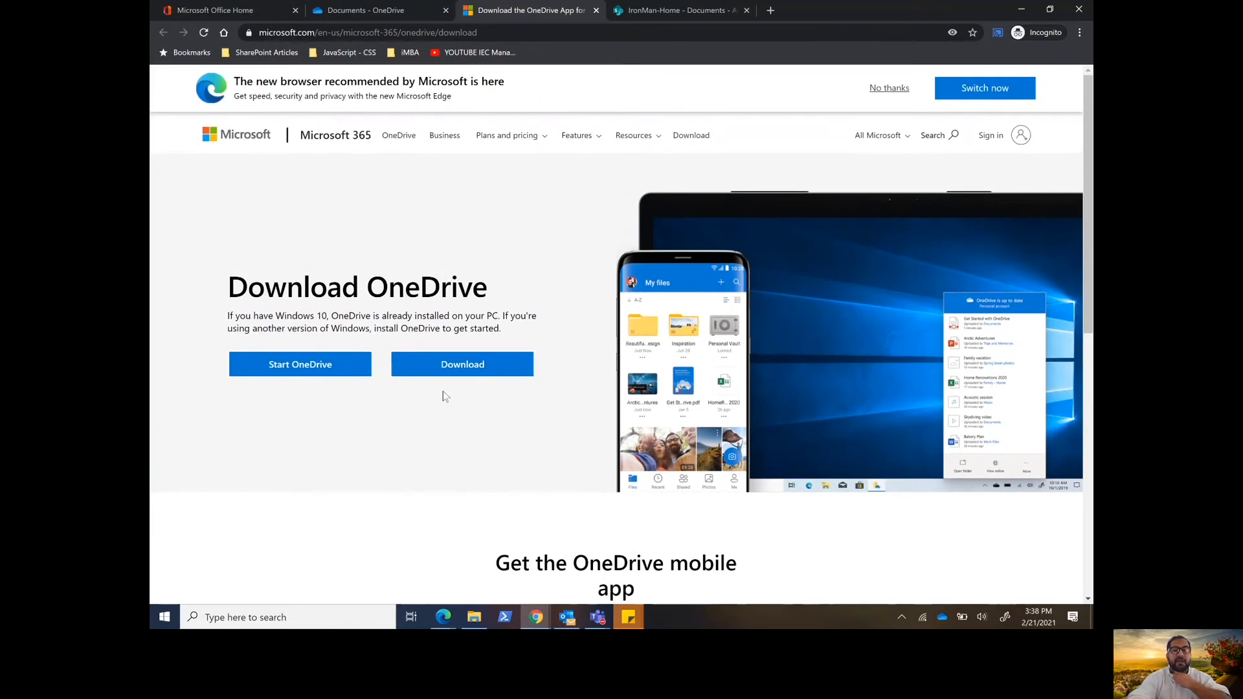
scroll(444, 396, down, 4)
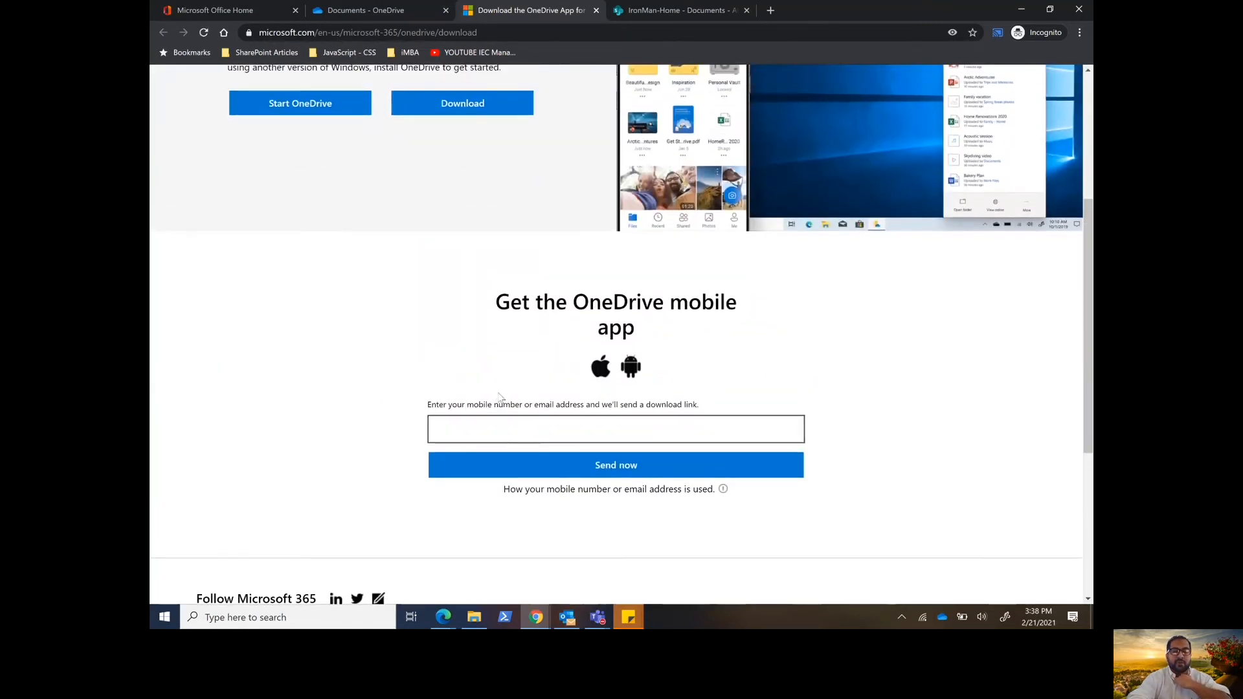
click(503, 428)
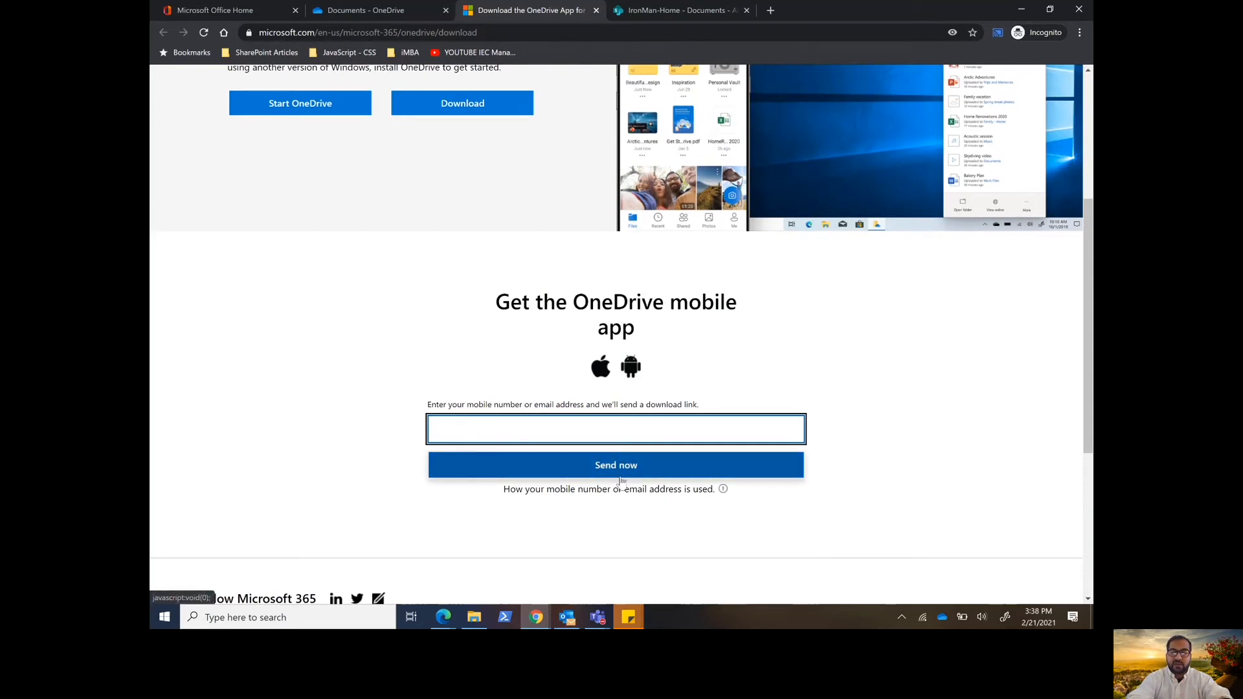
scroll(621, 479, up, 2)
scroll(620, 482, up, 2)
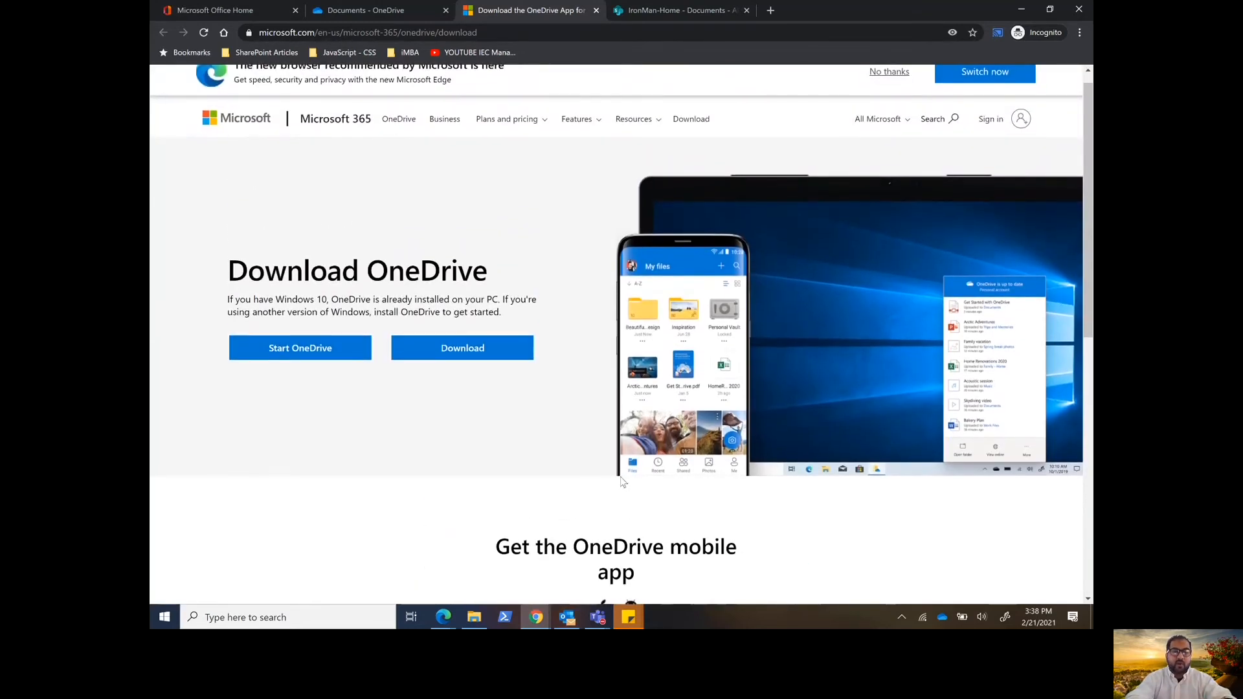
scroll(736, 350, down, 3)
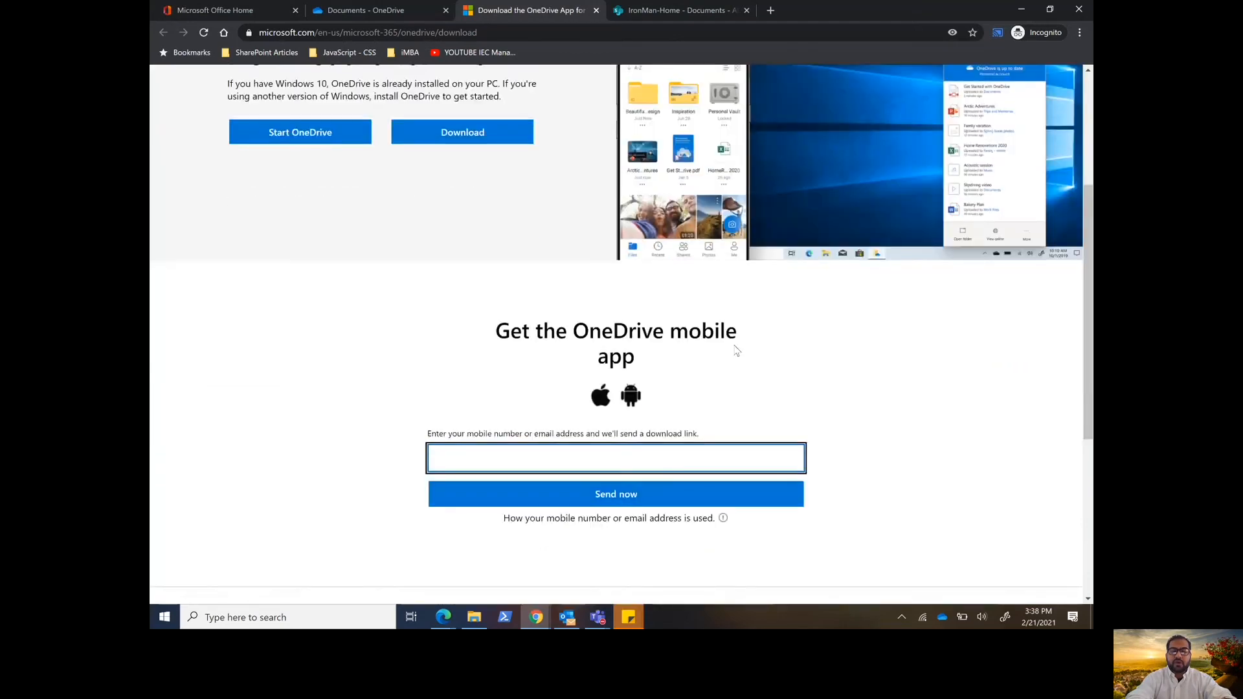
scroll(736, 350, up, 3)
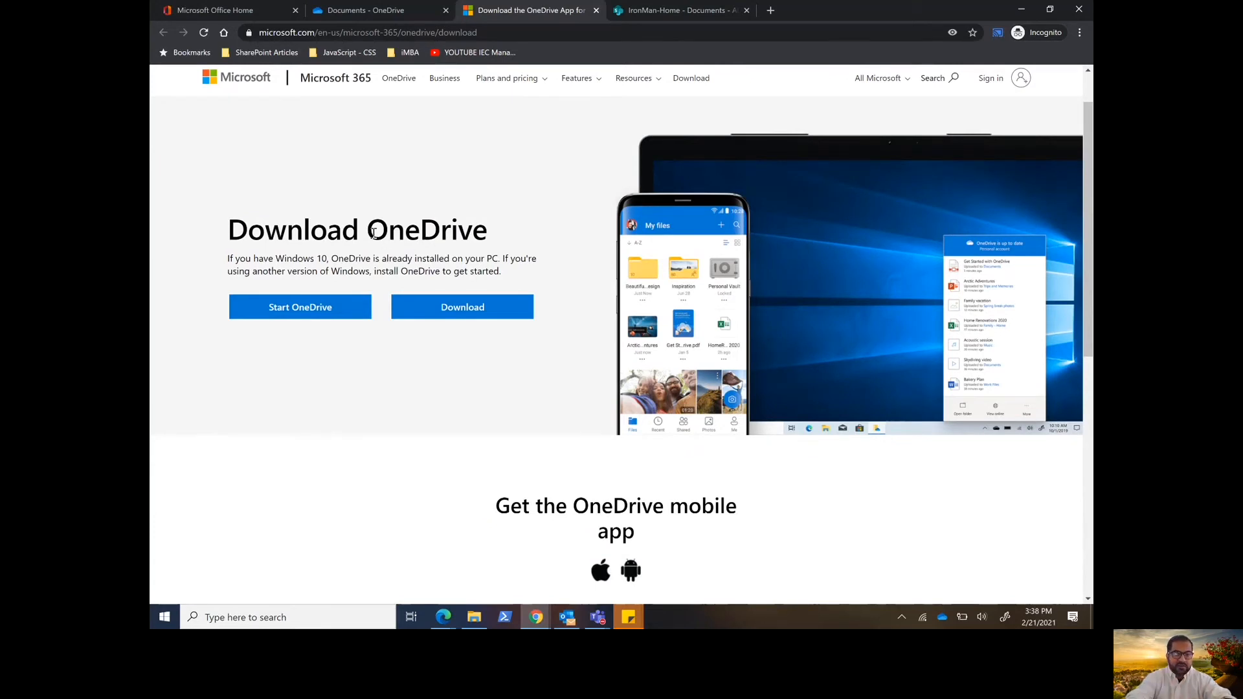
scroll(373, 238, up, 1)
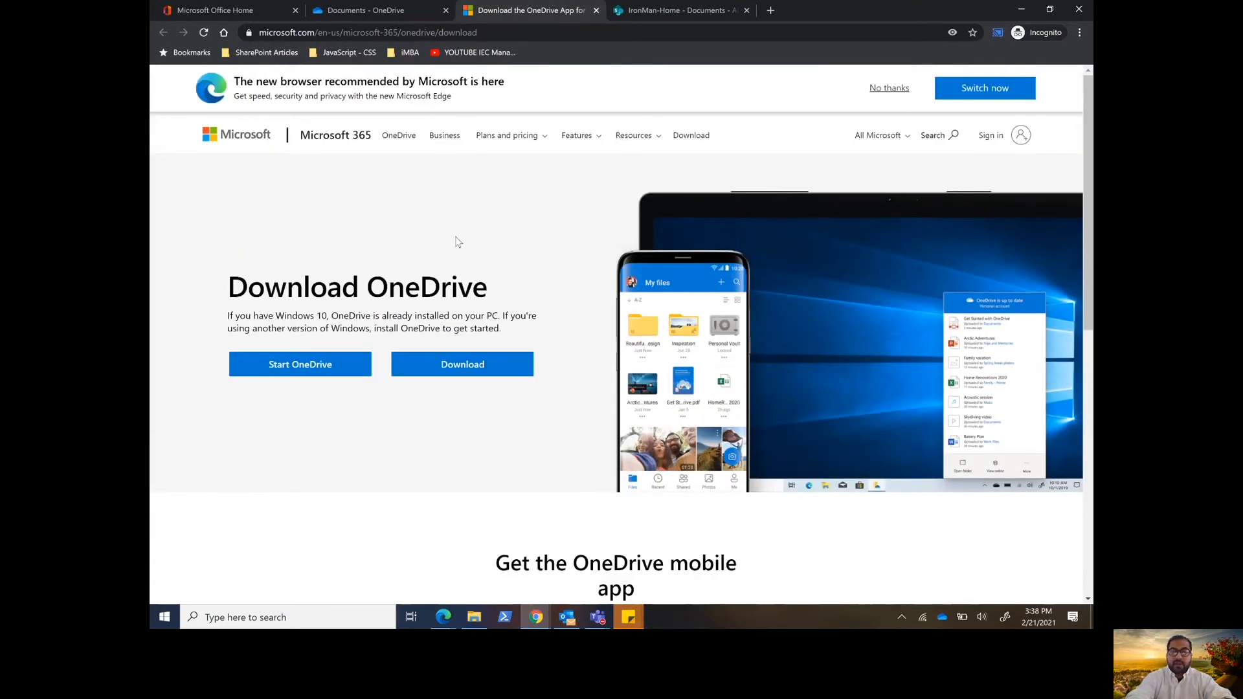
mouse_move(386, 15)
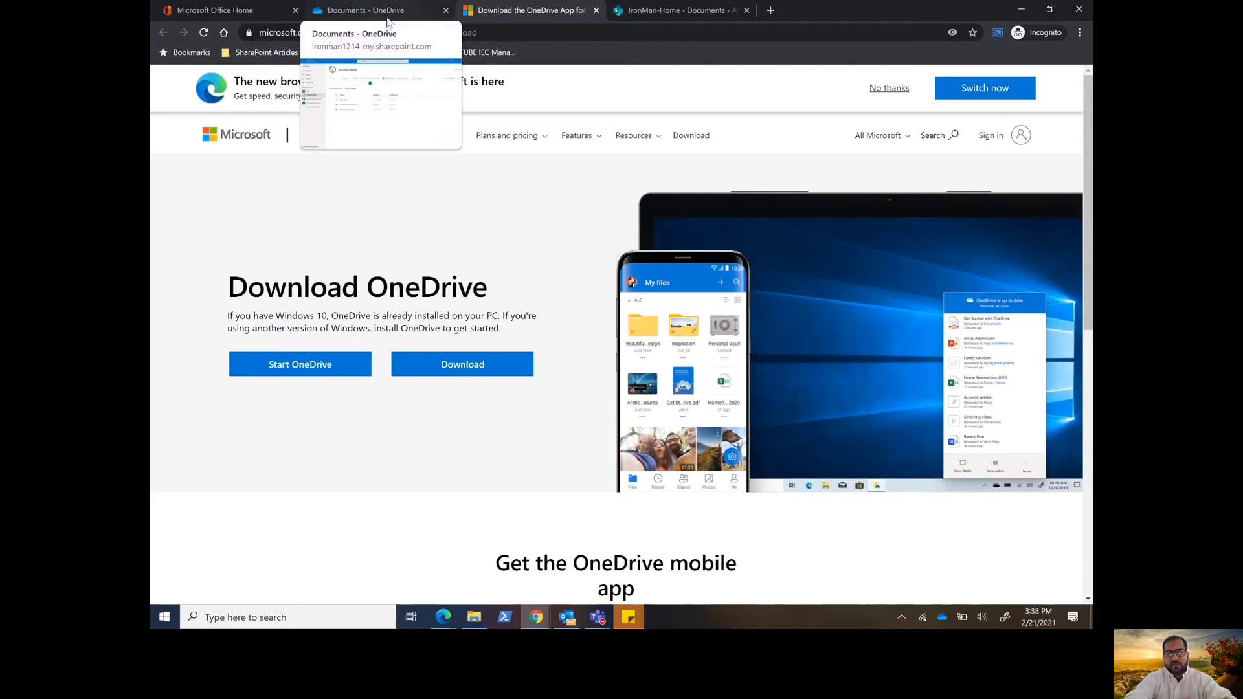
click(388, 20)
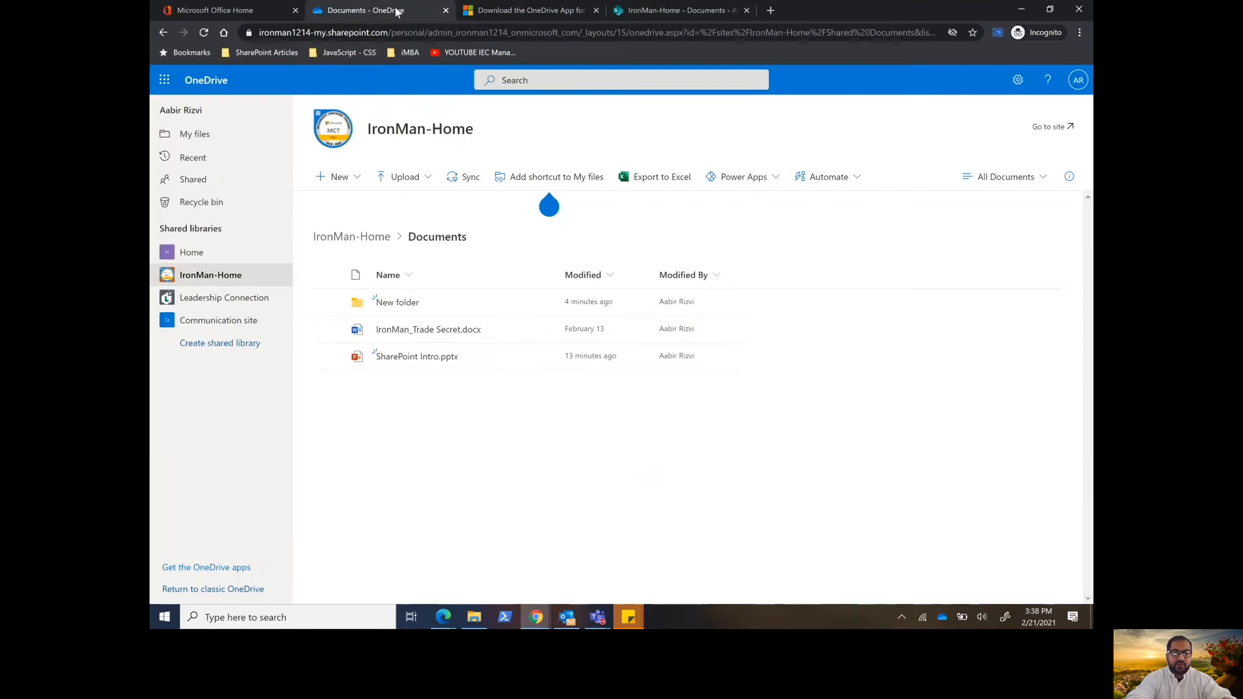
click(595, 10)
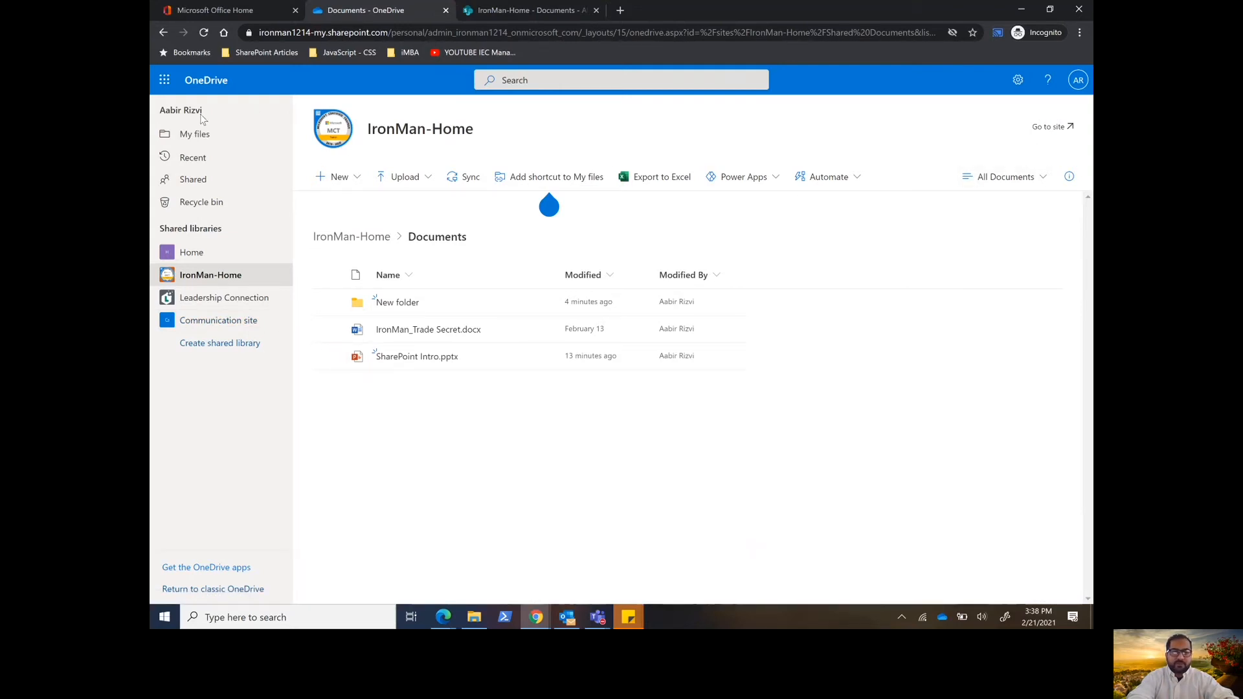
Step: Create a blank Excel workbook in My files on OneDrive
click(195, 134)
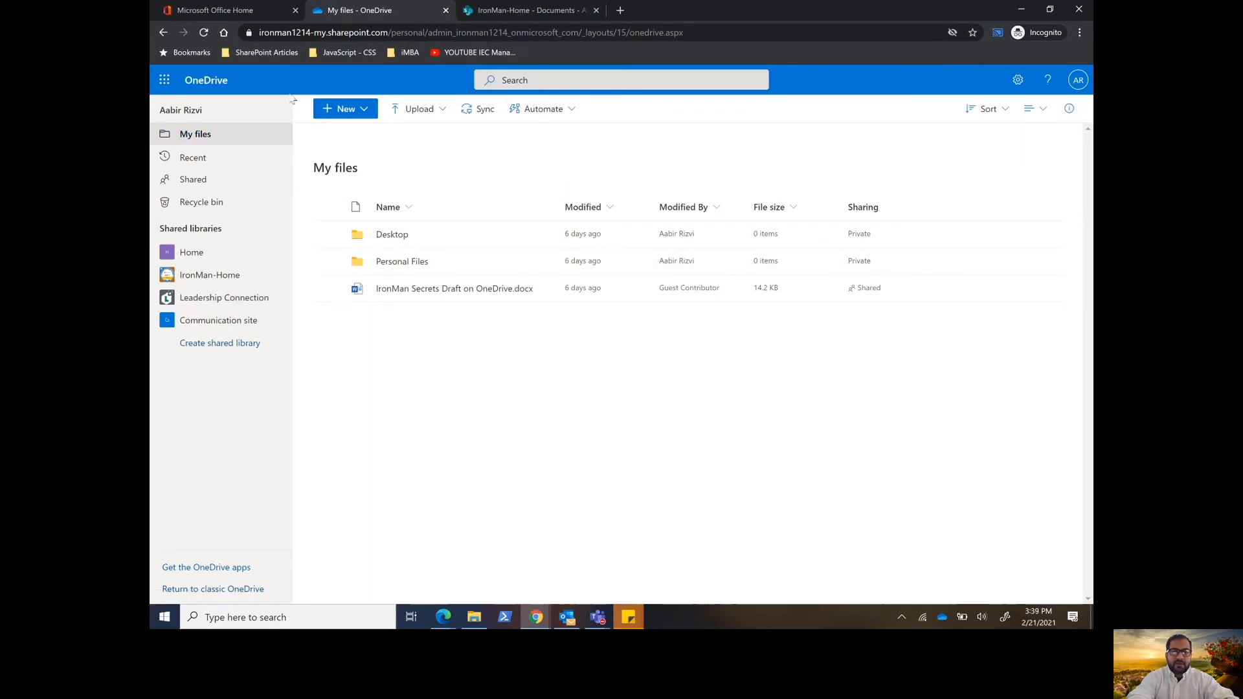
click(363, 110)
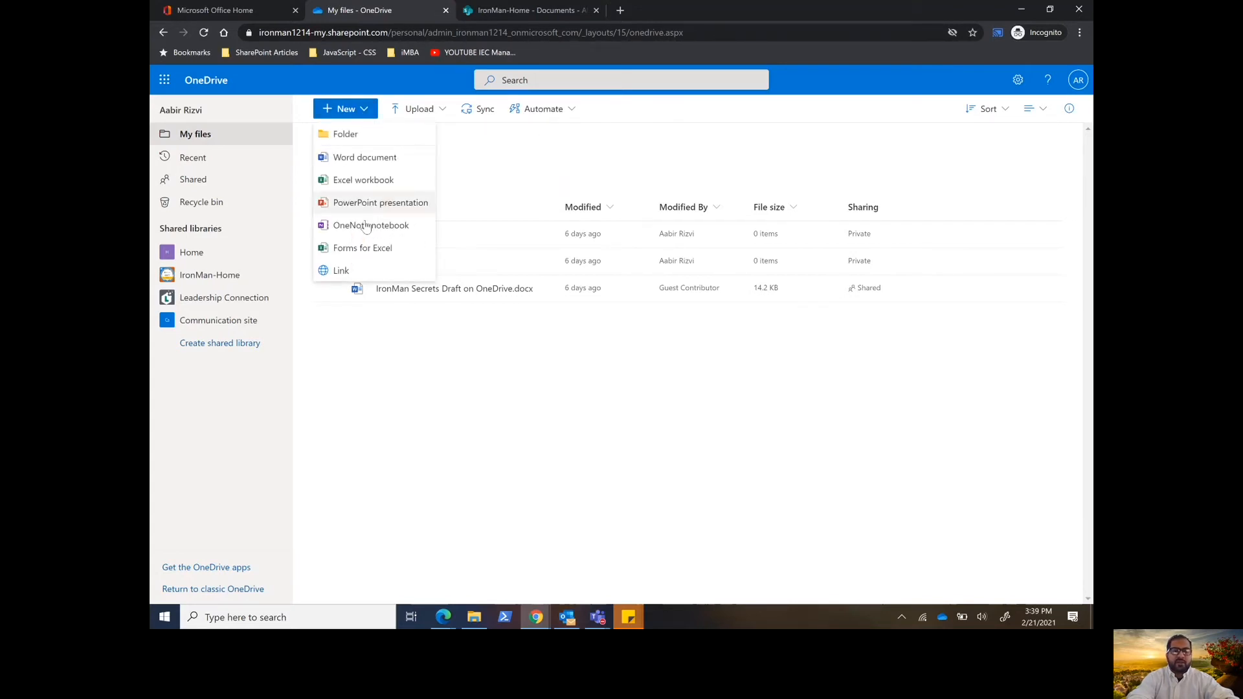
click(362, 182)
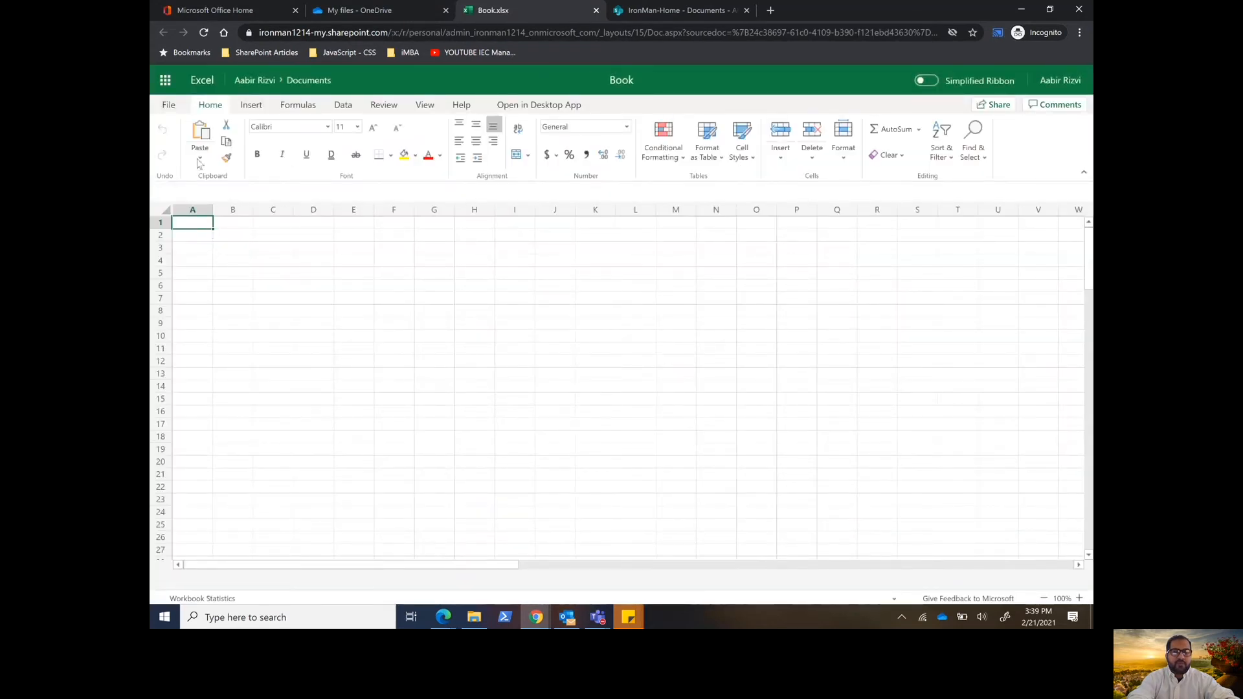
Step: Create another workbook from Excel's Weekly timesheet template
click(172, 101)
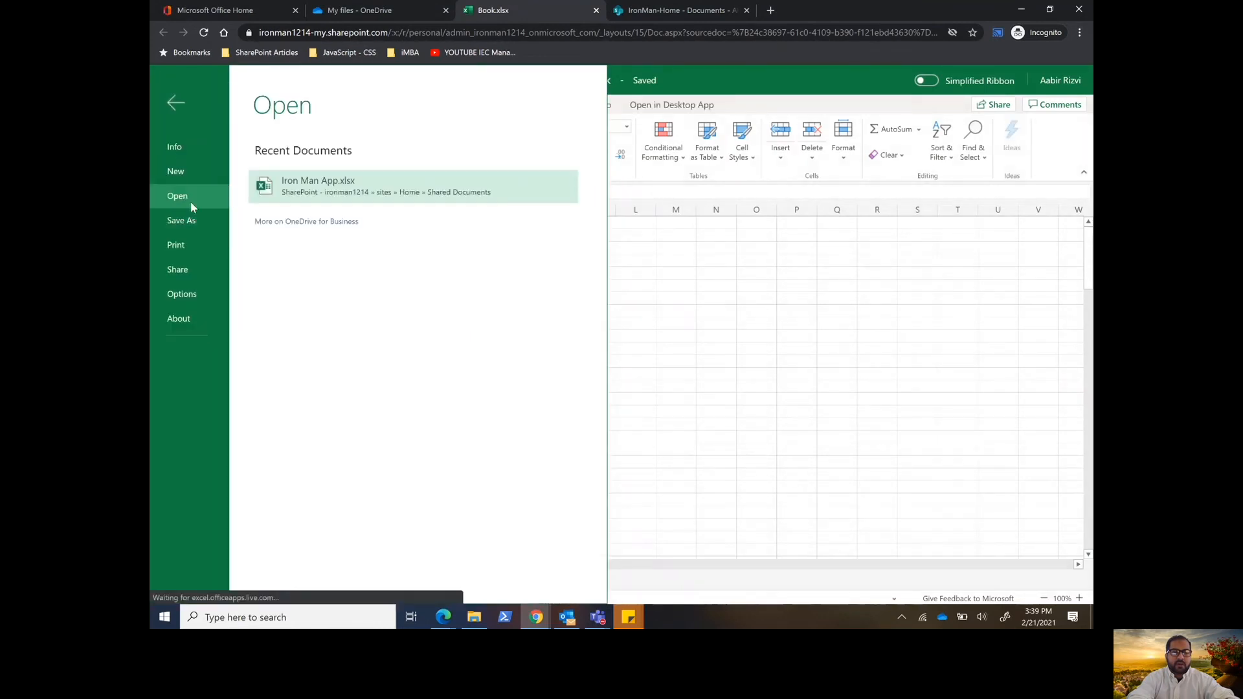
click(187, 172)
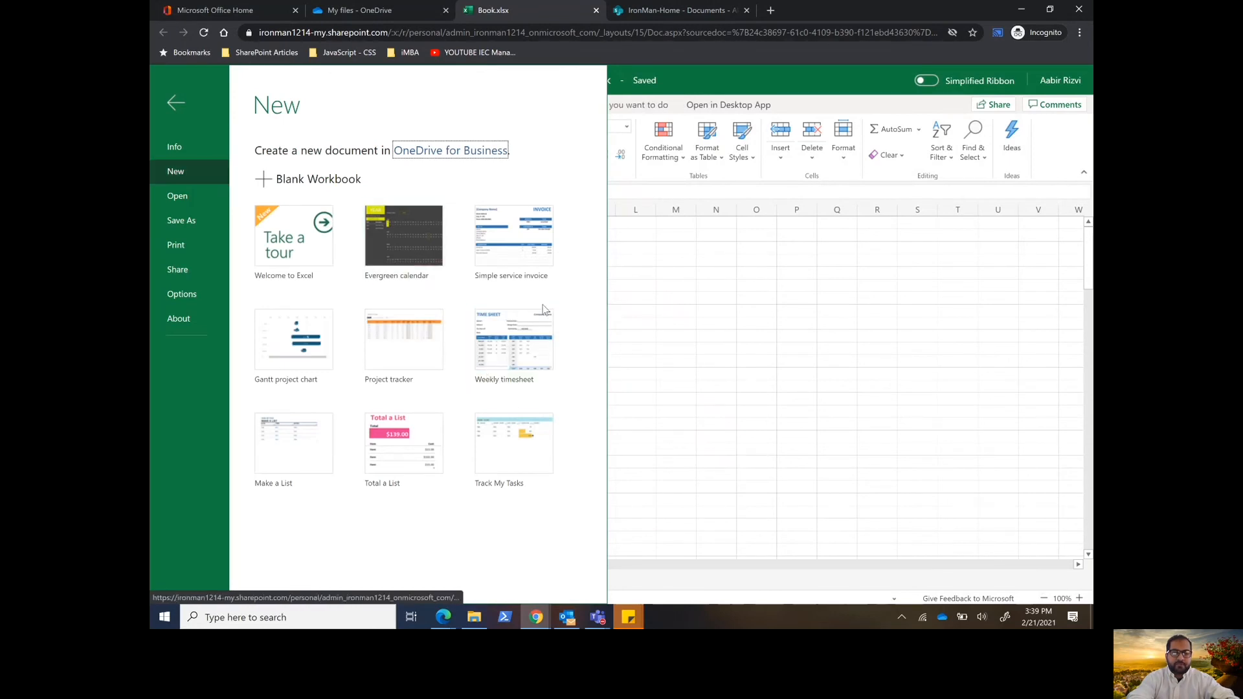
click(533, 330)
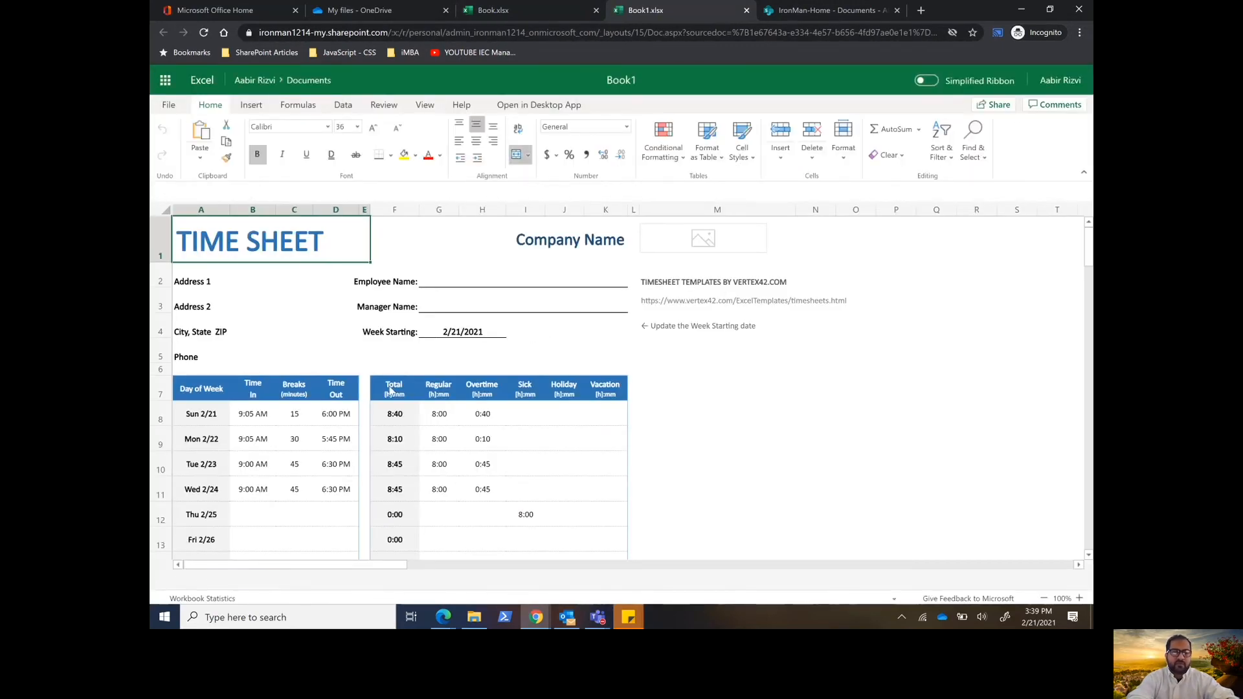
Step: Replace the Company Name heading in the time sheet with "IRON MAN CORPORATE DOCUMENT"
click(572, 249)
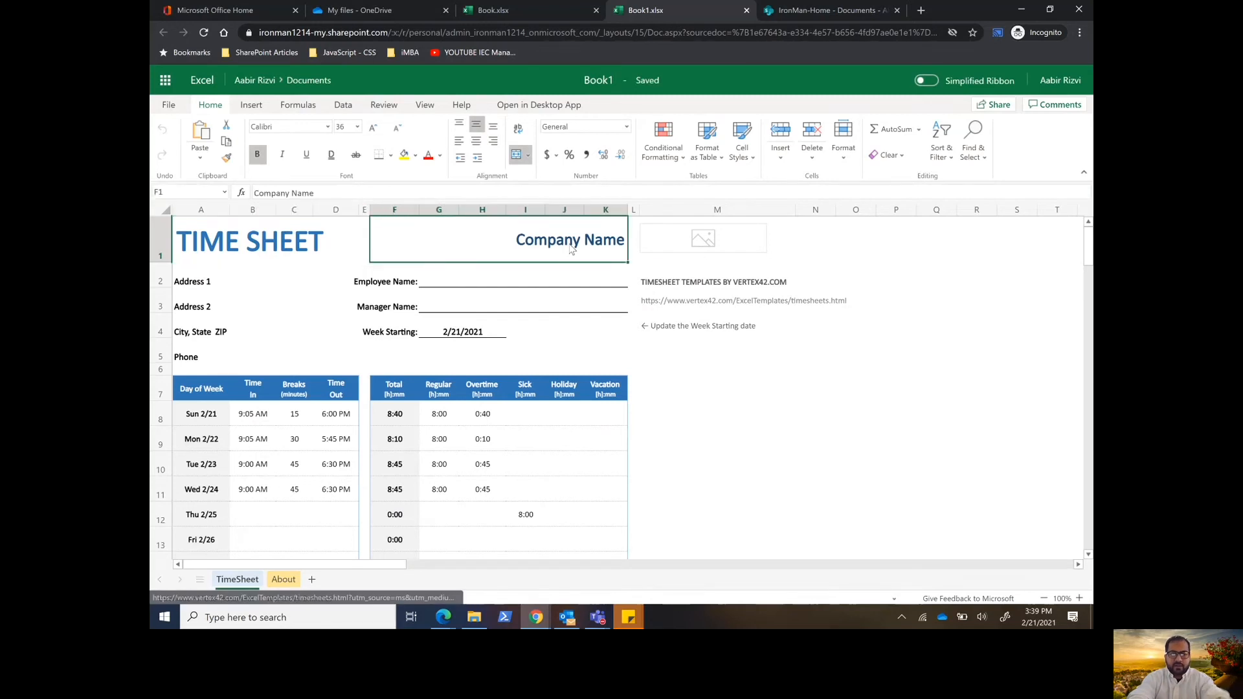
double_click(577, 244)
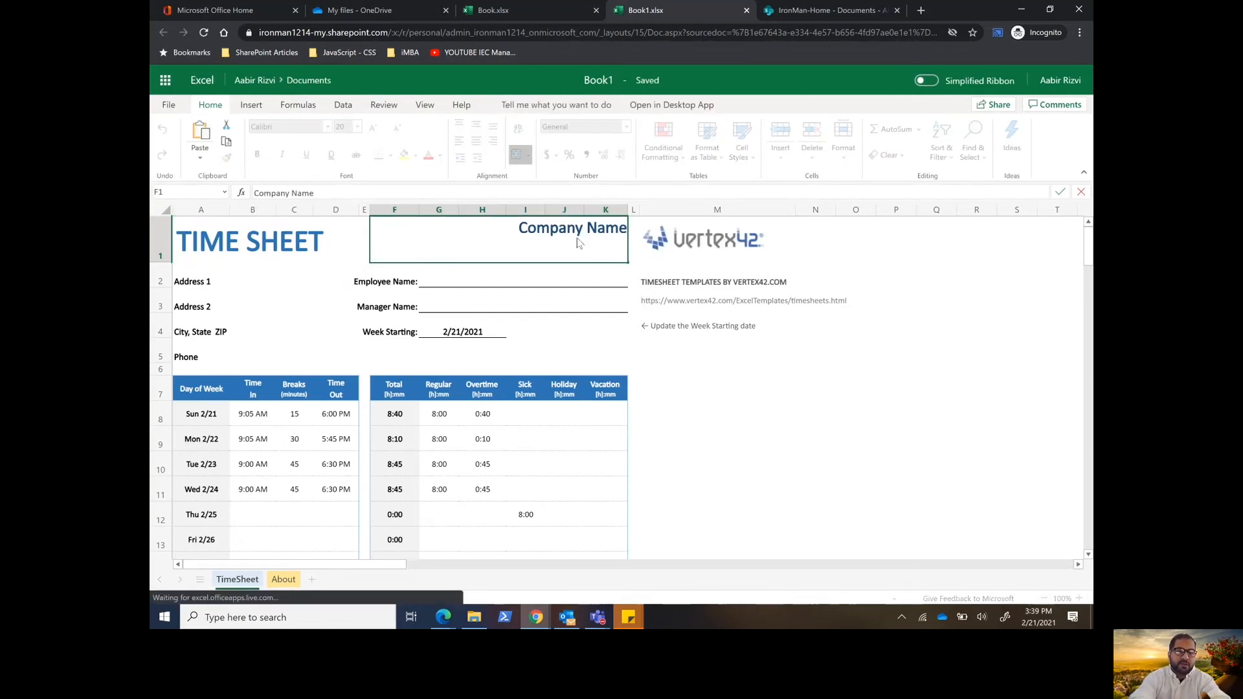
text(I)
key(ctrl+a)
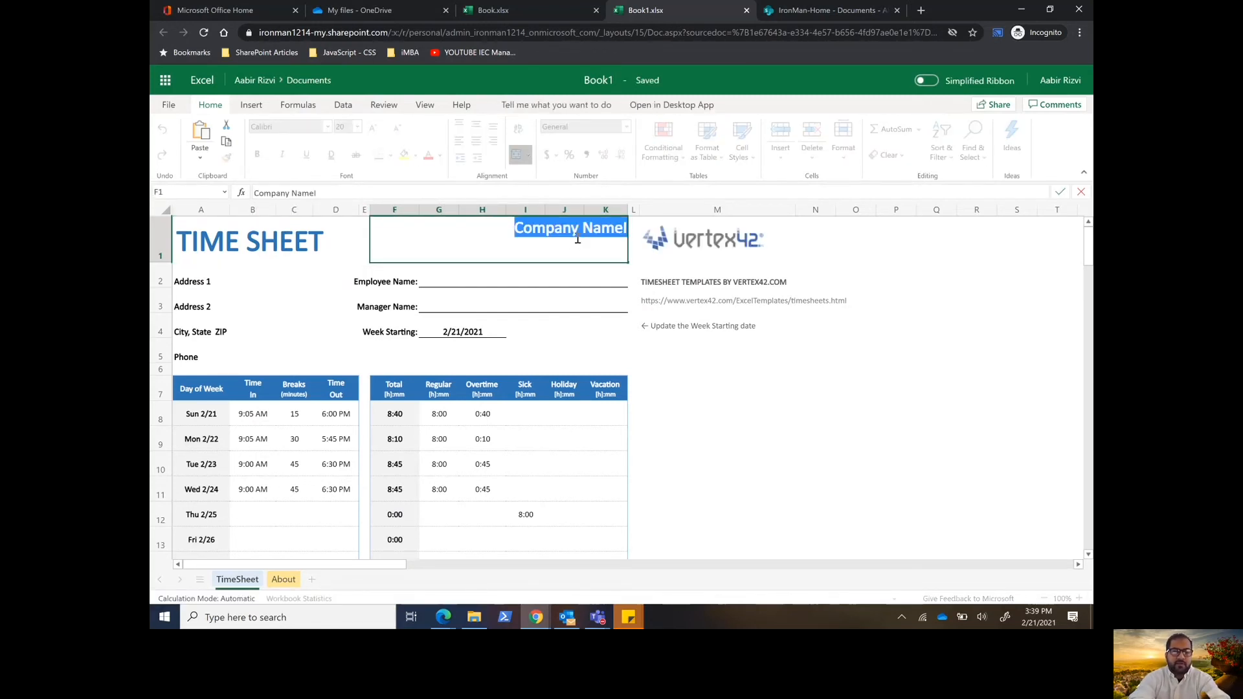
text(io)
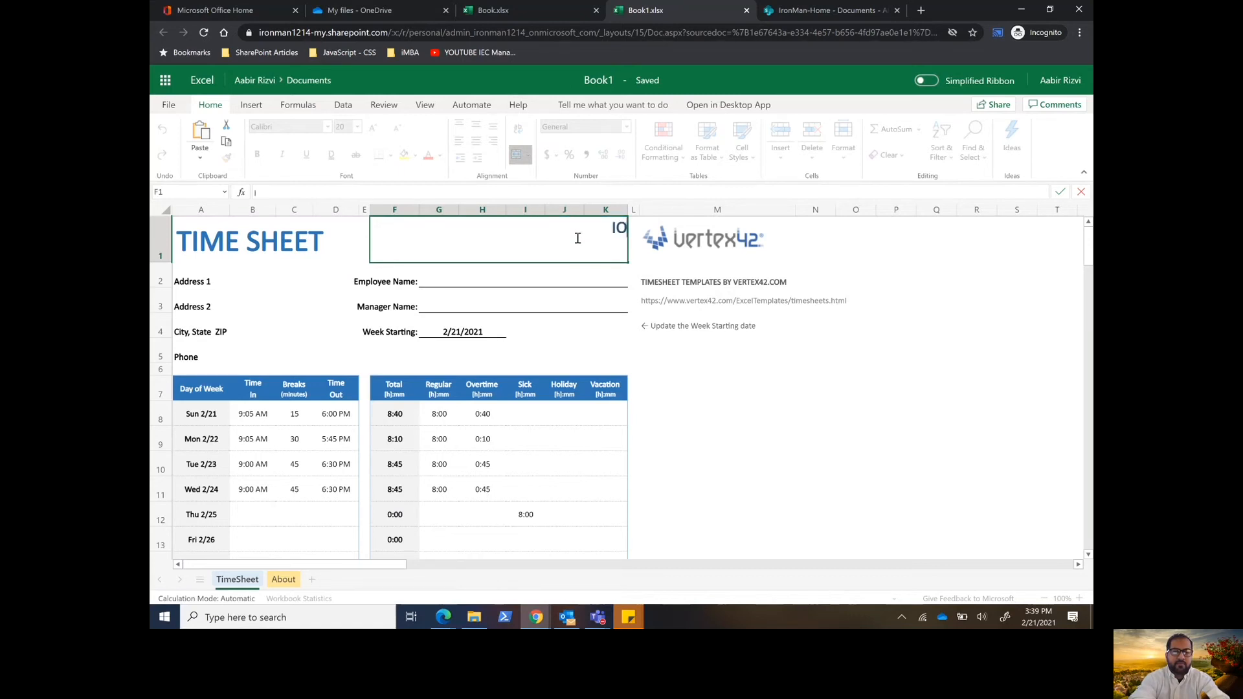
text(RON MAN)
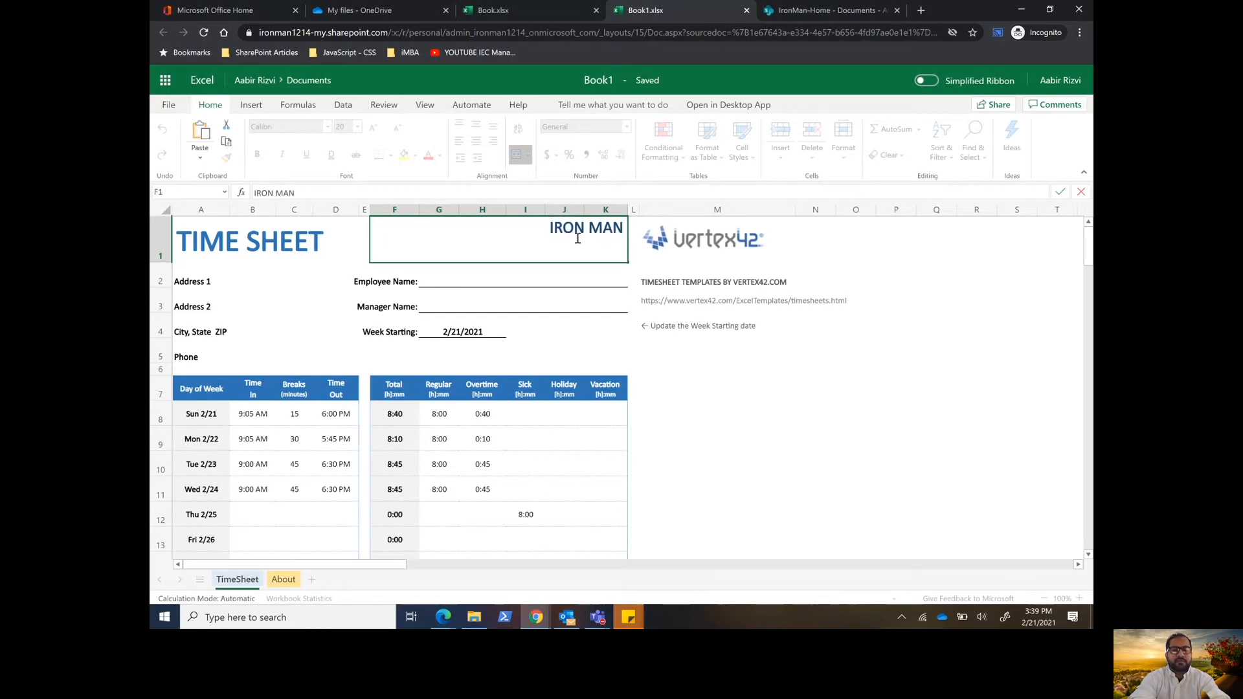
text( CORPORATE)
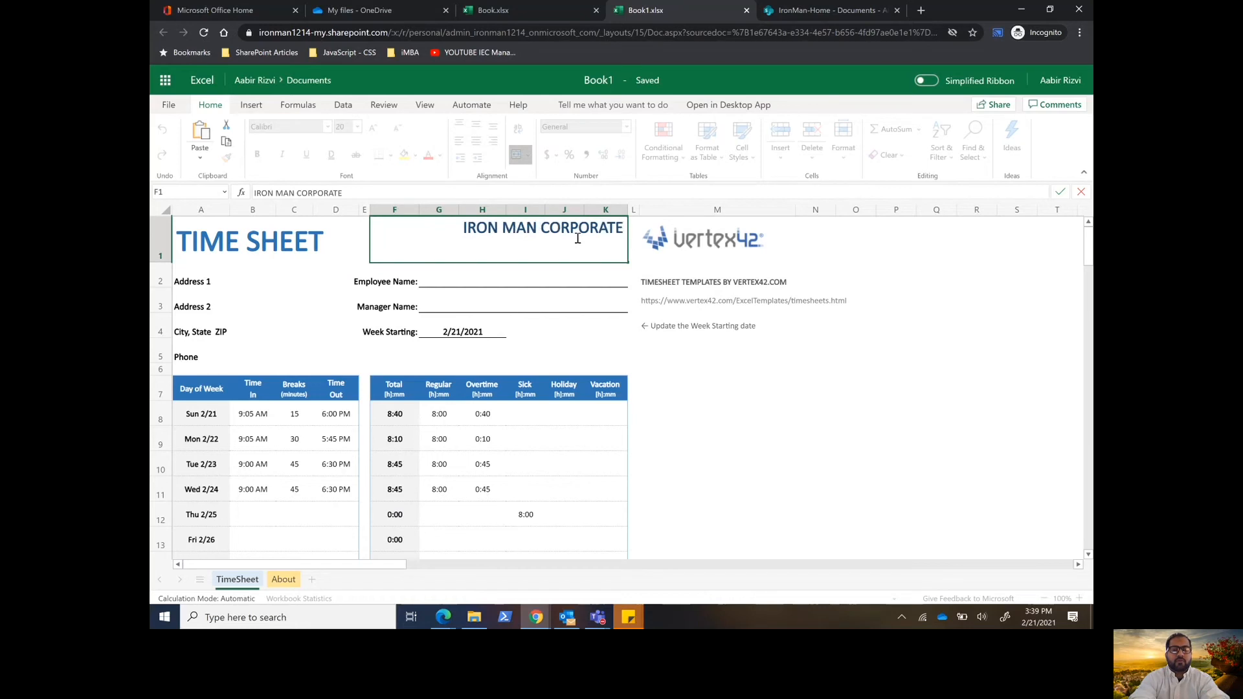
text( DOCUEMNT)
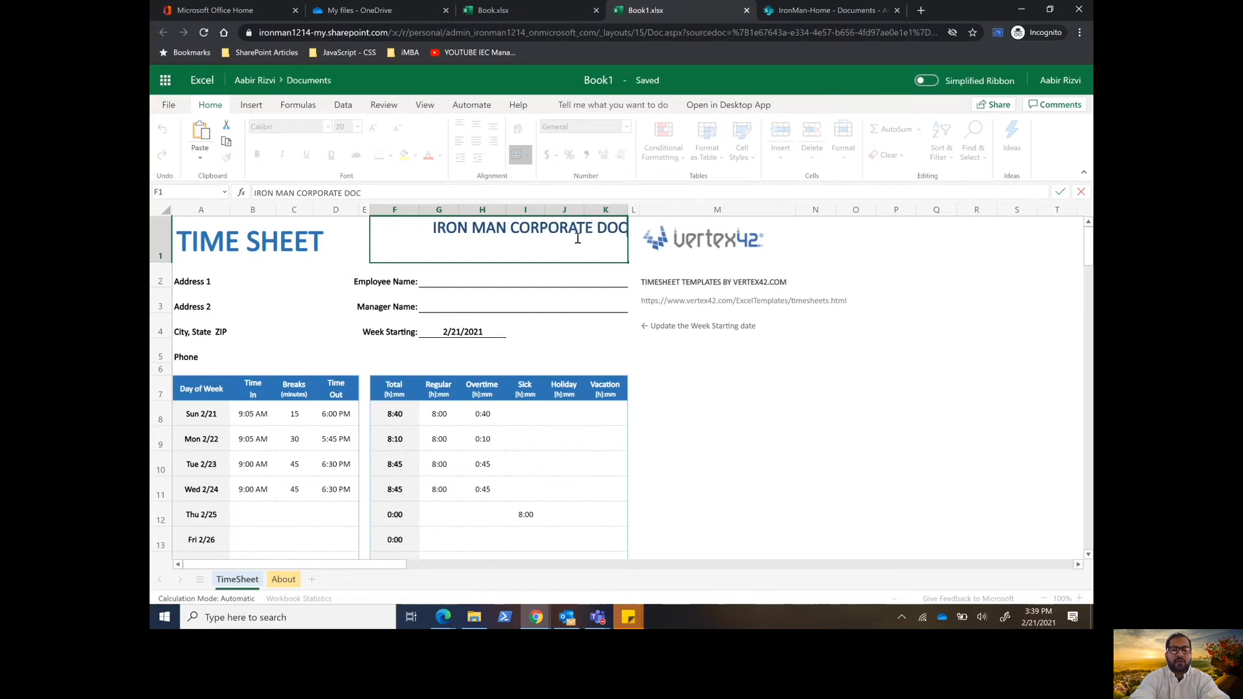
key(BackSpace)
key(BackSpace)
key(BackSpace)
key(BackSpace)
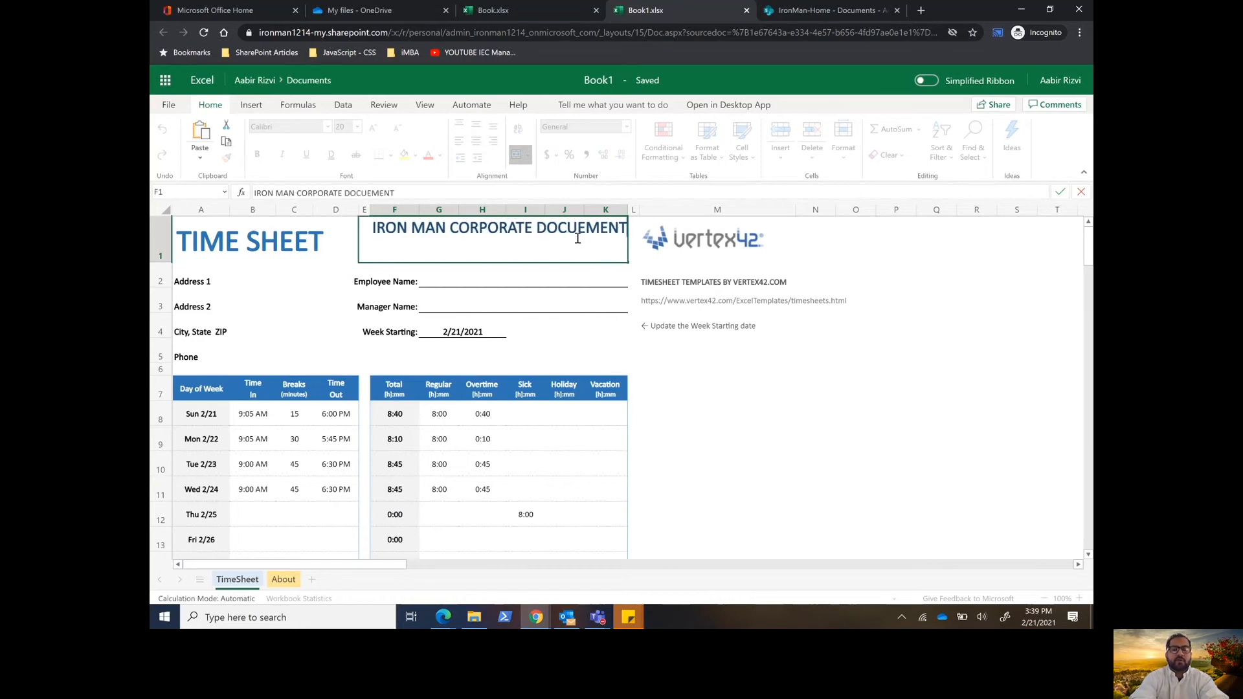
text(MENT)
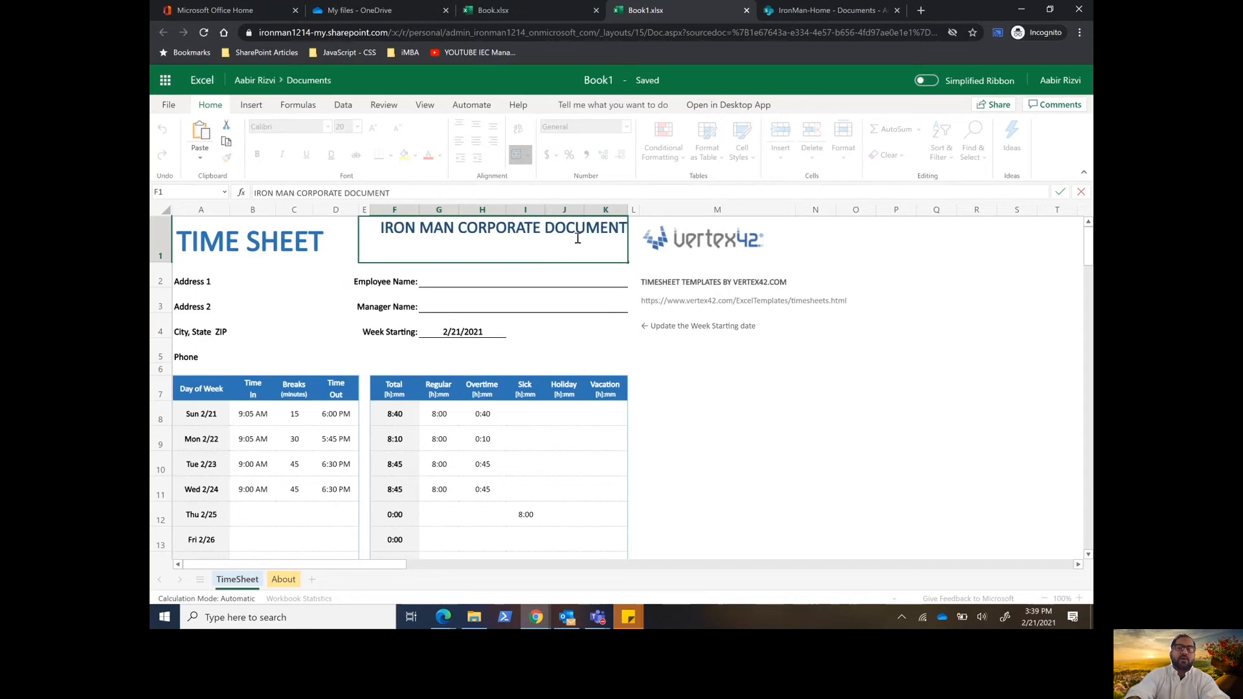
click(911, 413)
scroll(530, 409, down, 5)
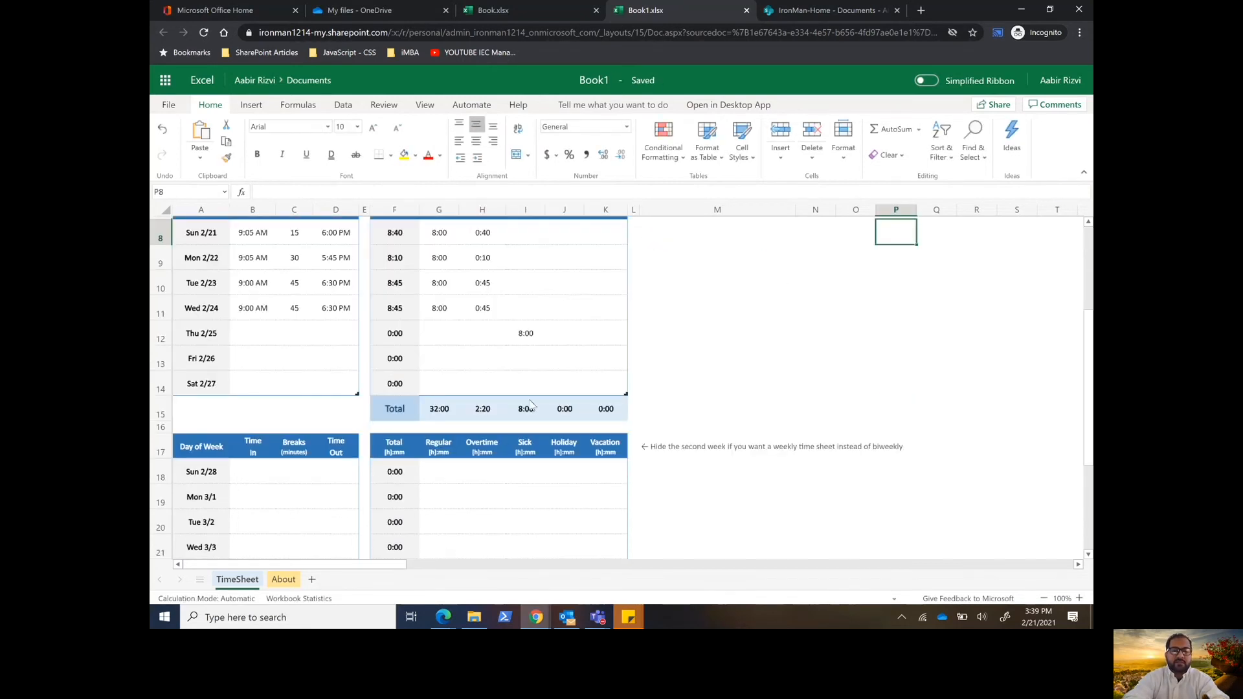
scroll(529, 409, up, 5)
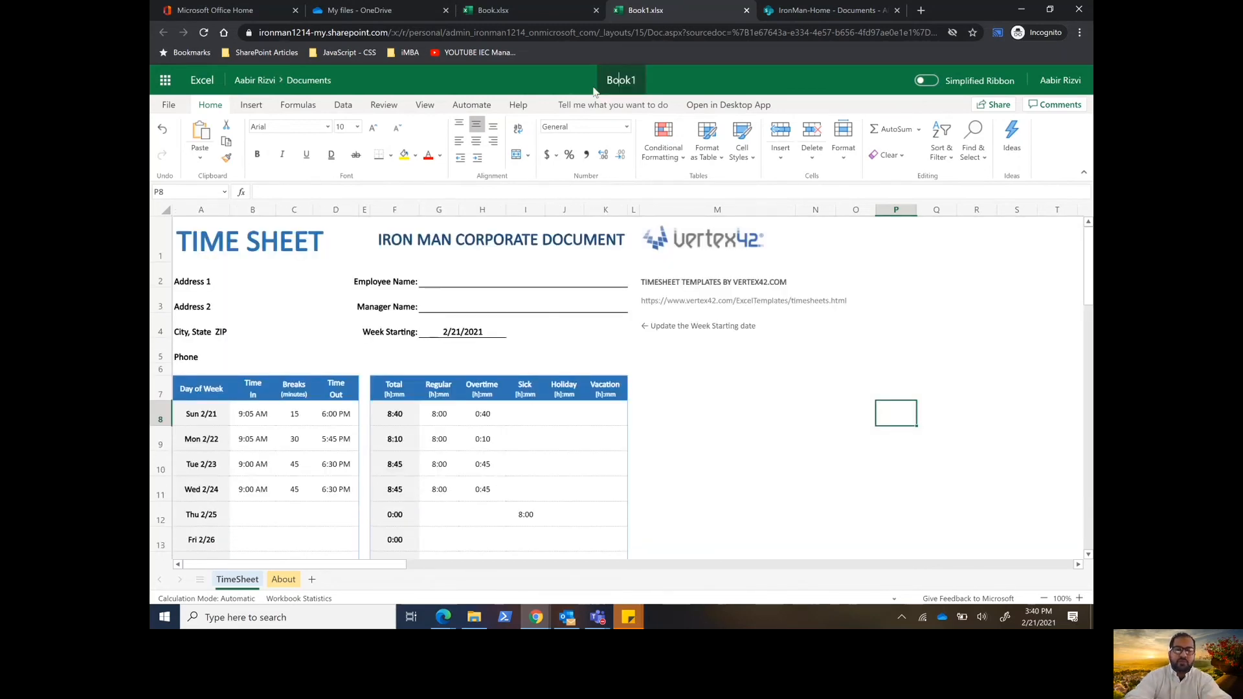
Step: Rename the timesheet workbook as "TimeSheet for IRON Man_V1"
text(\)
key(BackSpace)
key(BackSpace)
key(BackSpace)
key(Delete)
key(Delete)
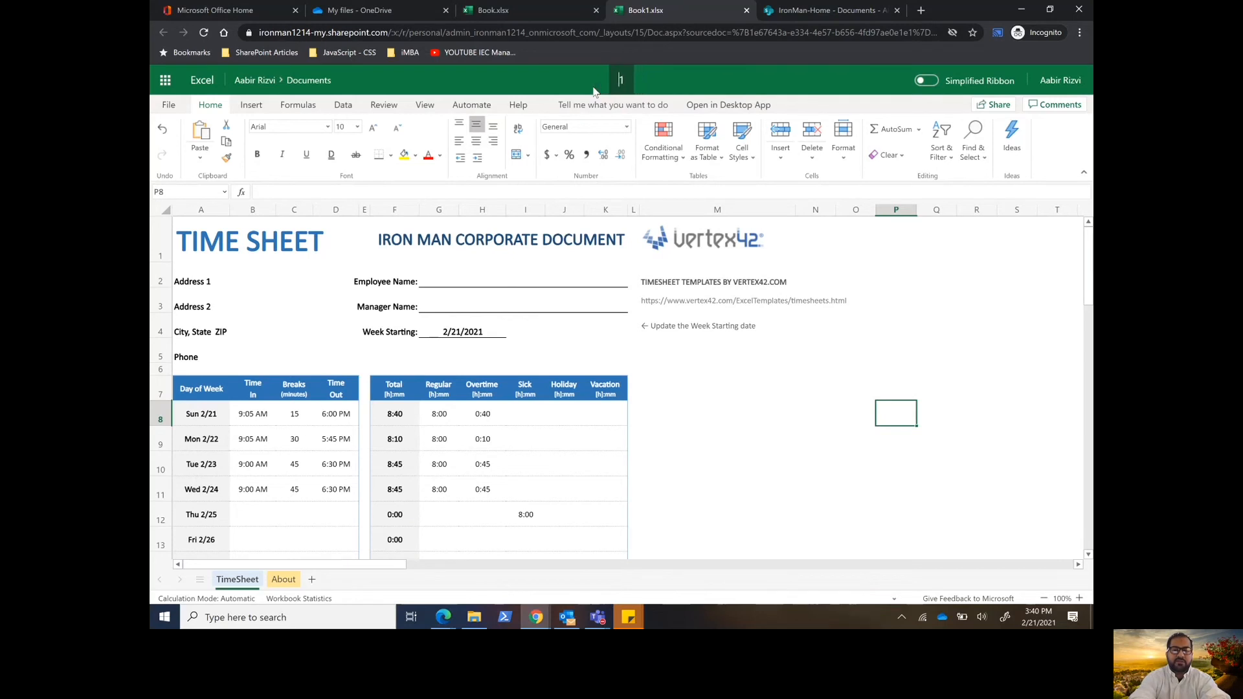
key(Delete)
text(TimeS)
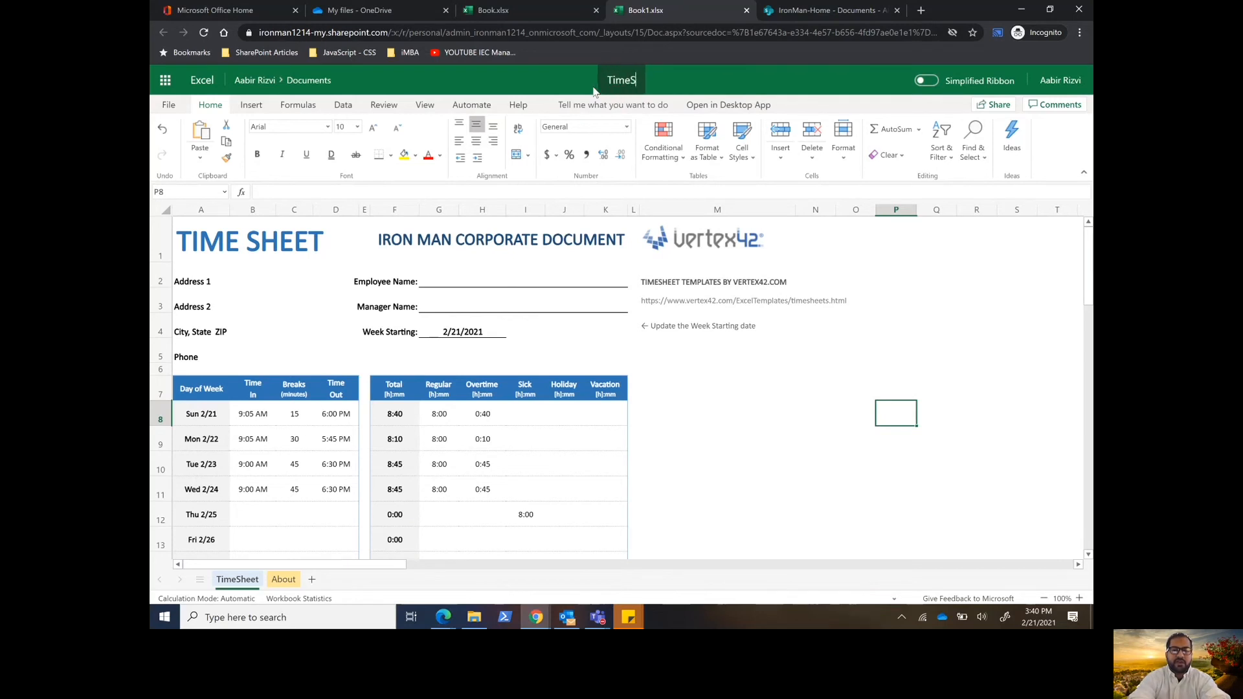
text(heet for )
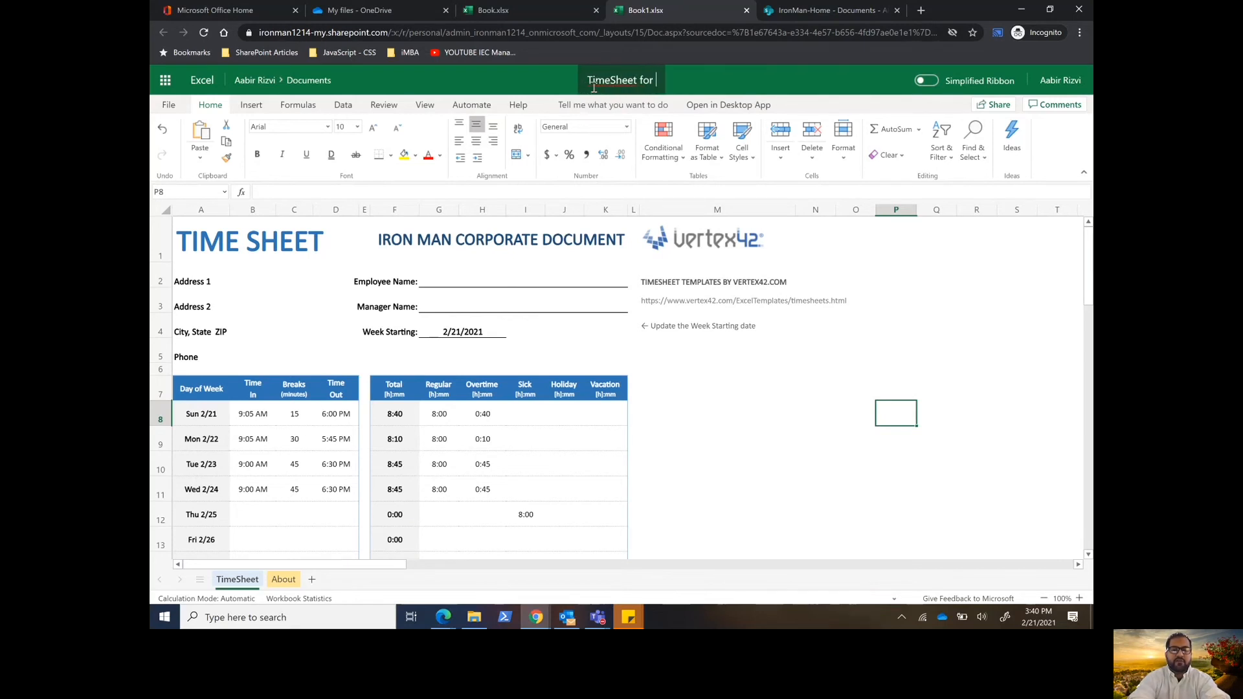
text(IRON)
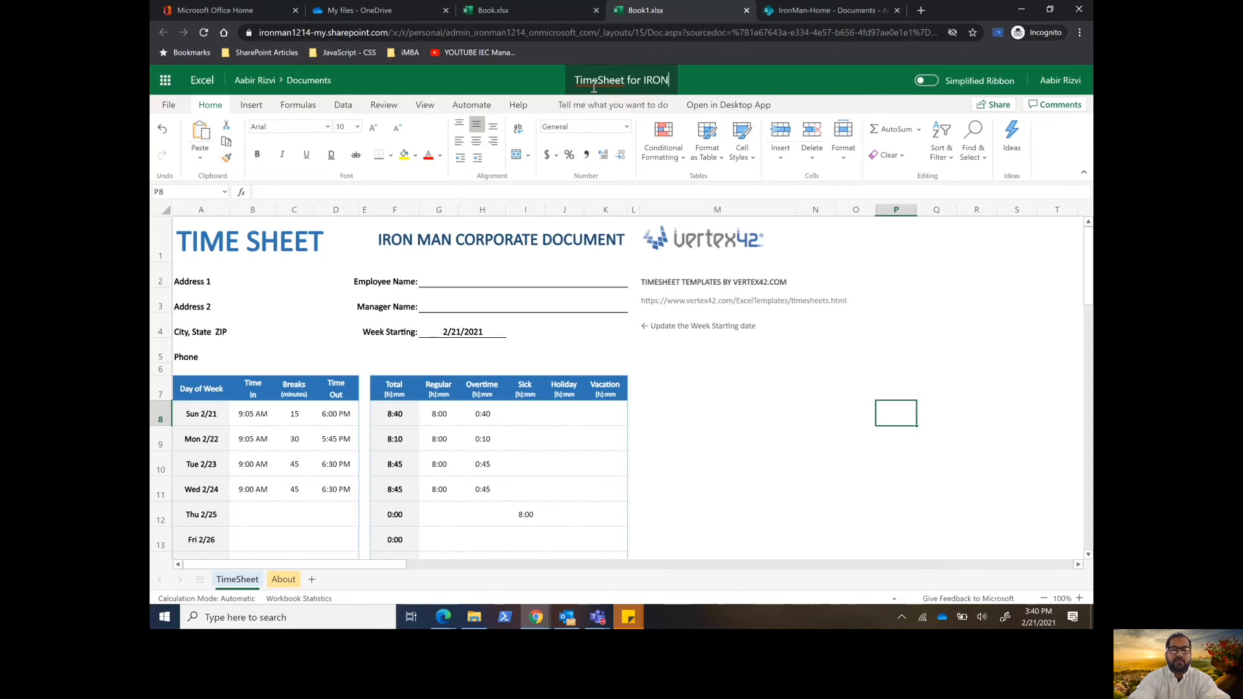
text( Man)
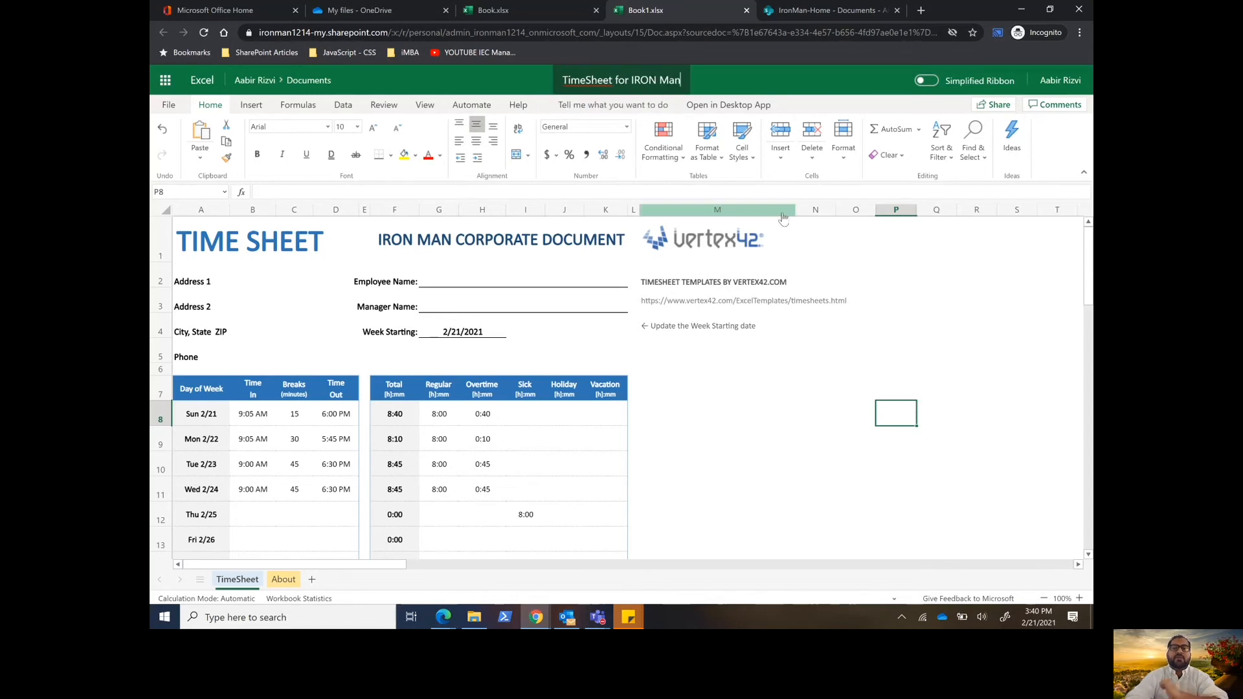
key(Return)
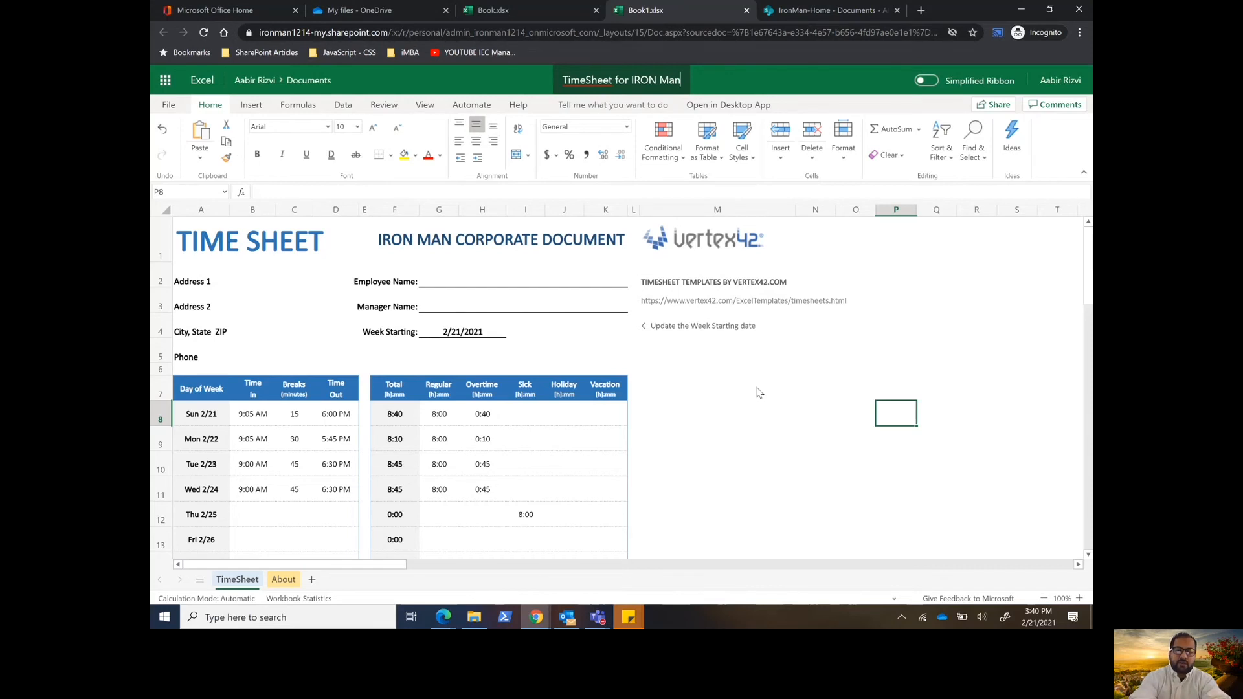
text(Man_)
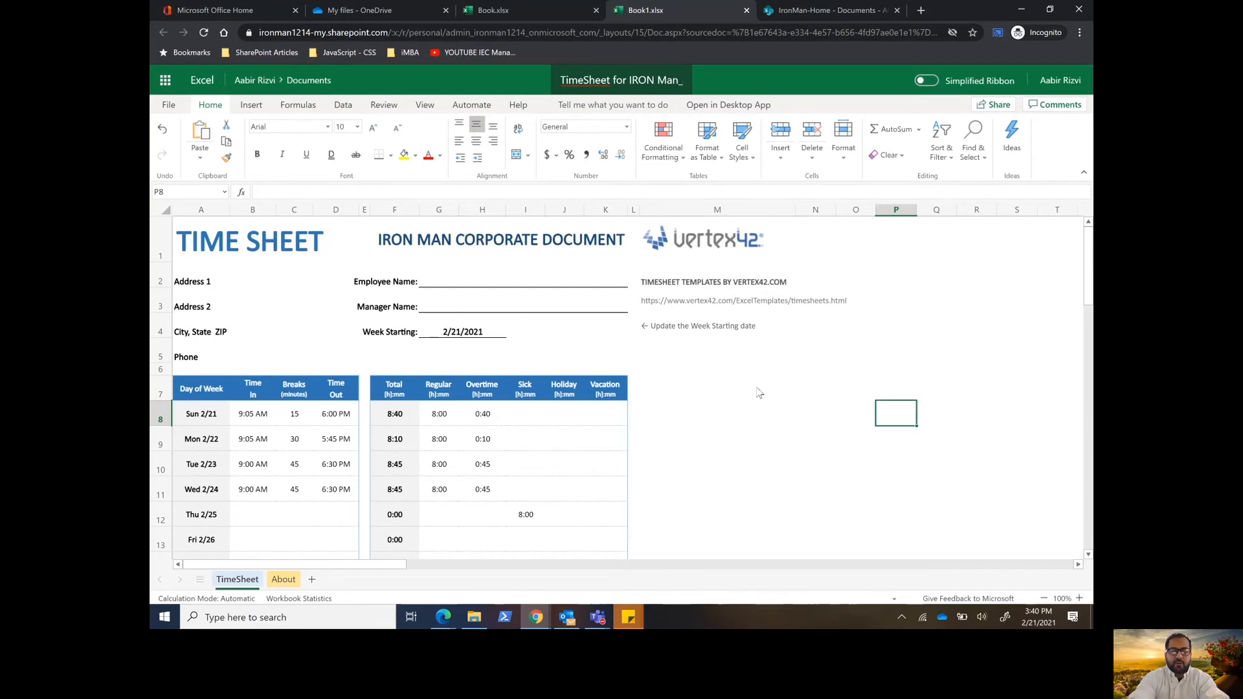
text(V1)
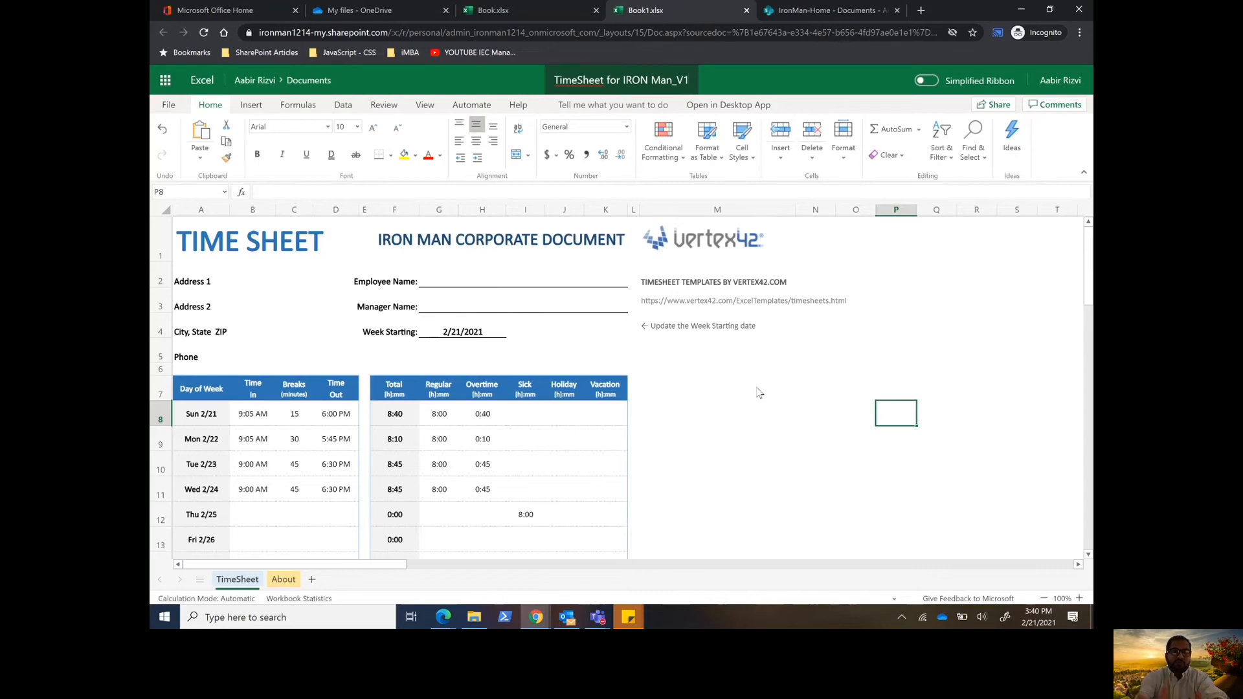
click(812, 465)
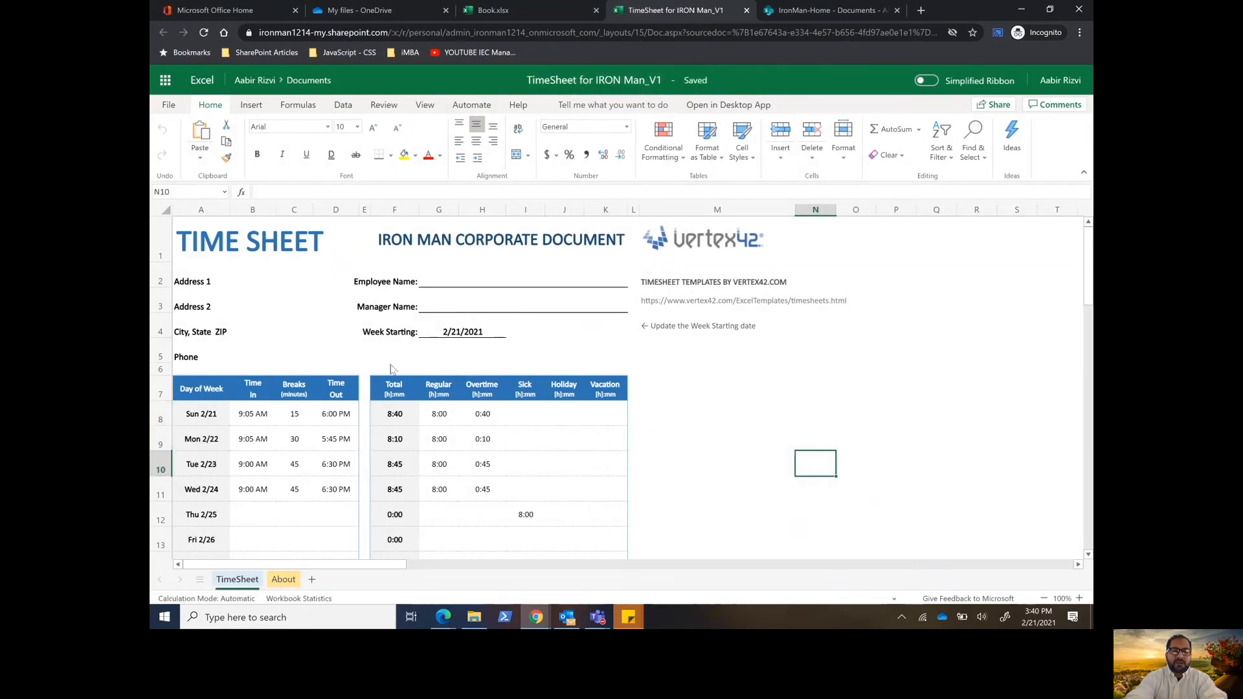
Step: Close the timesheet and blank workbooks, then return to My files on OneDrive and refresh the file list
click(746, 10)
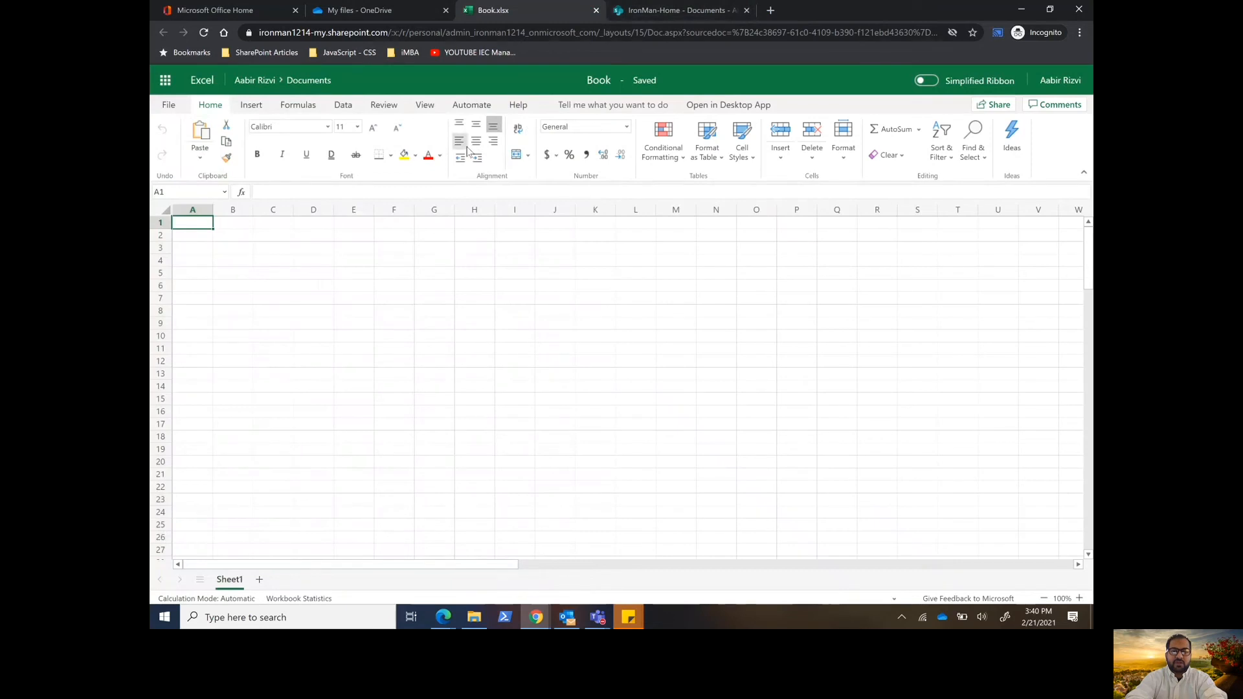
click(596, 10)
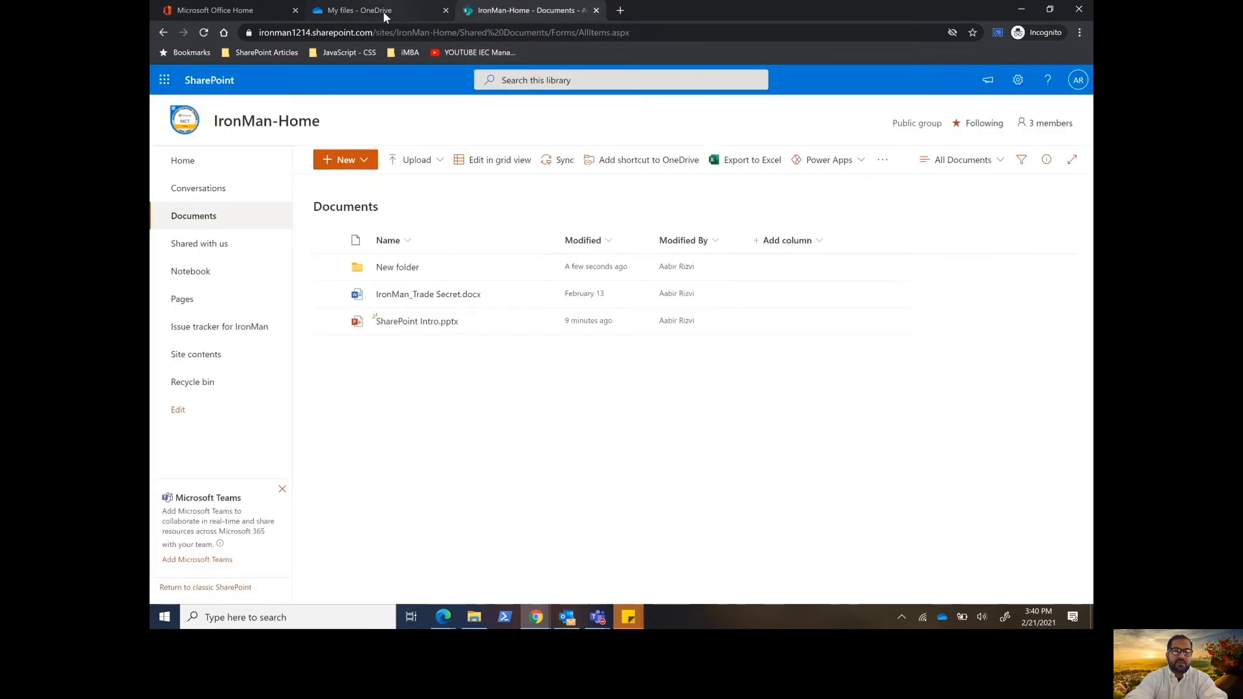
click(383, 11)
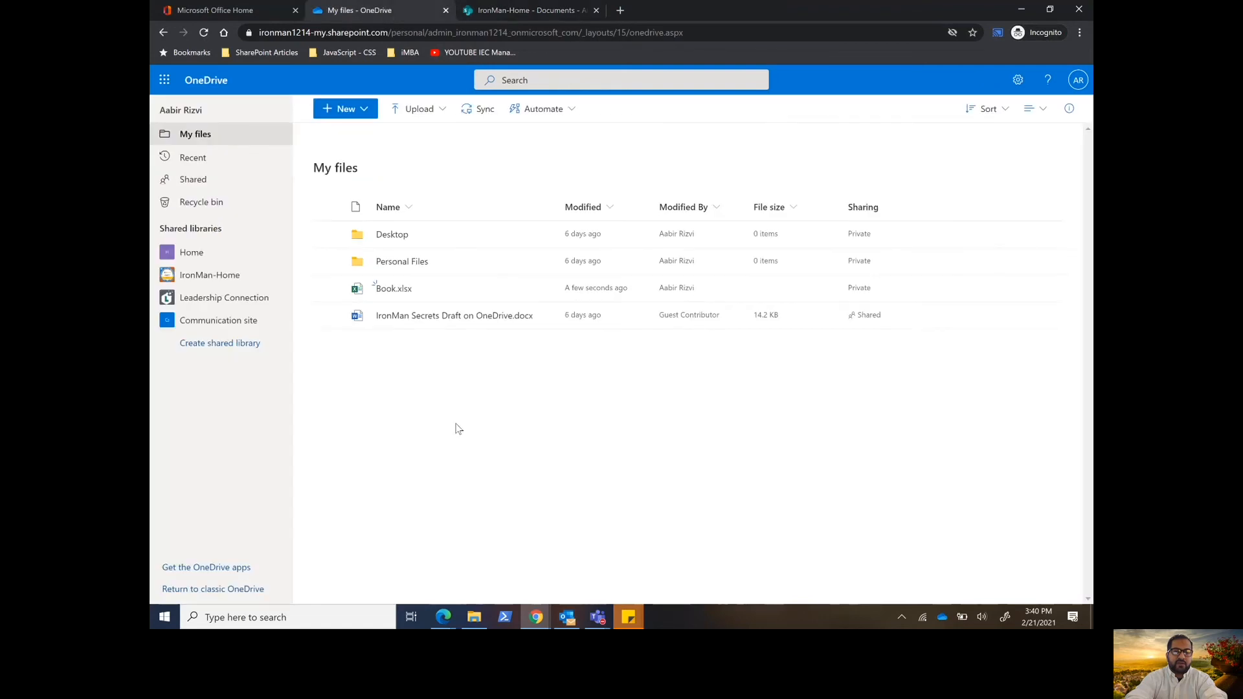
click(203, 32)
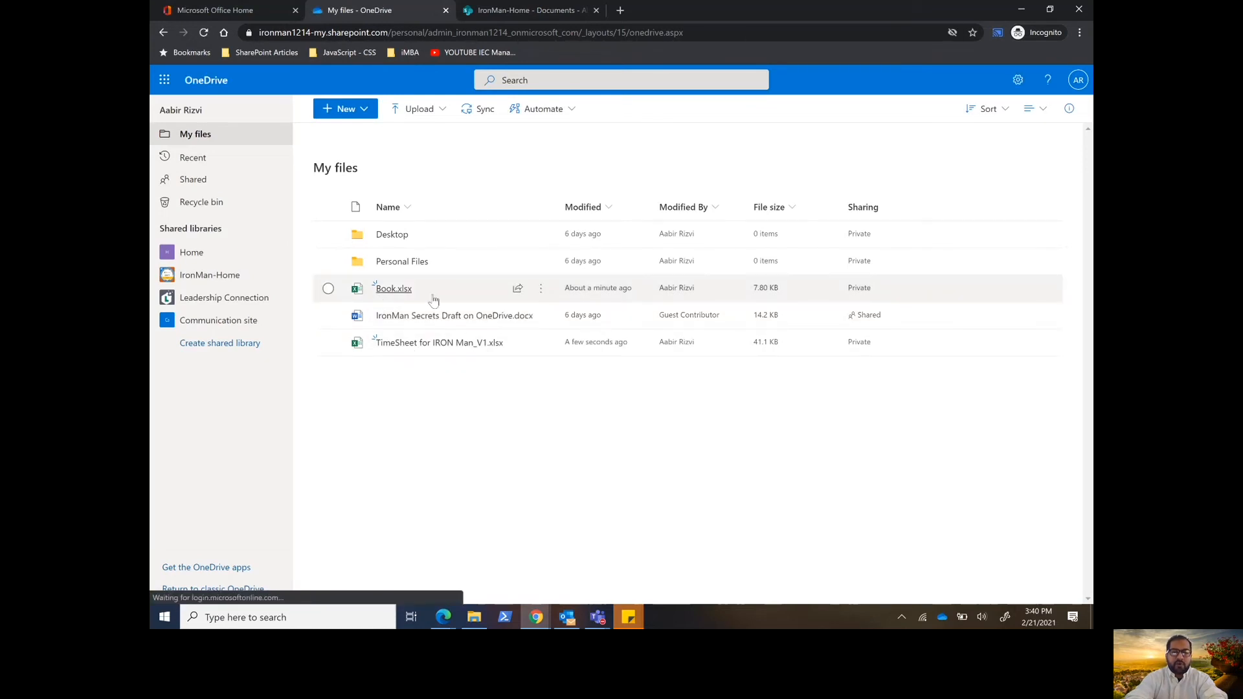
Step: Delete Book.xlsx from My files, sending it to the site recycle bin
click(328, 288)
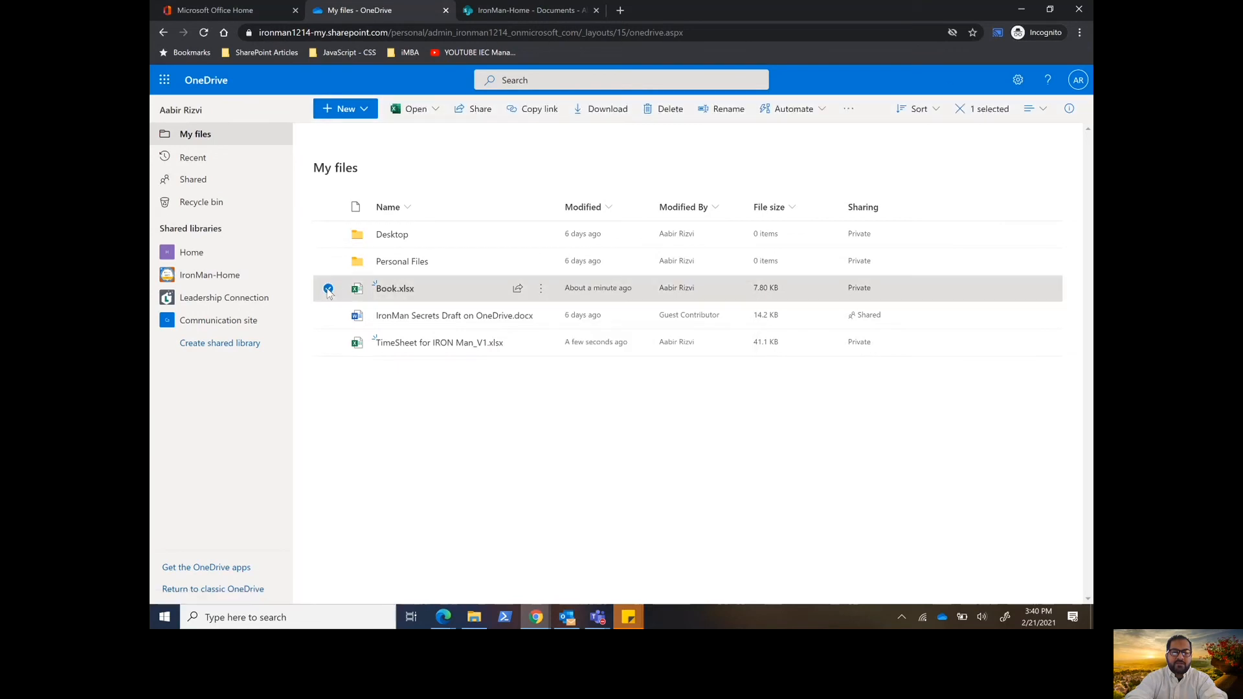
click(666, 111)
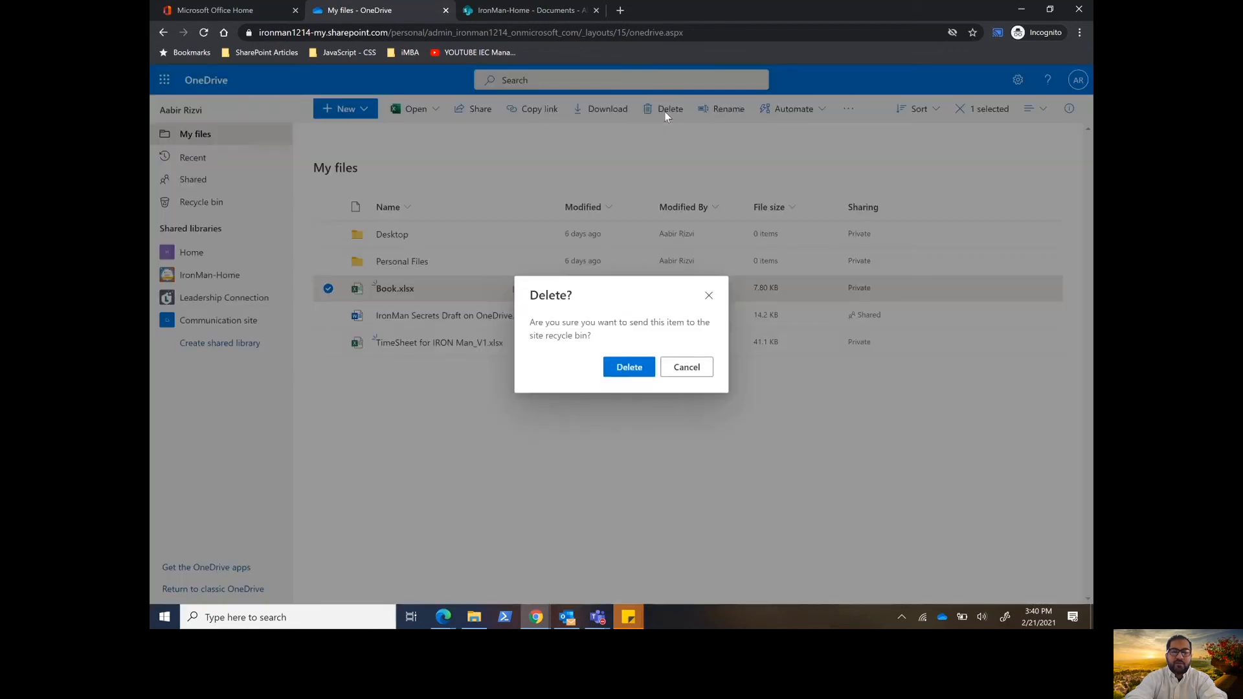
click(629, 368)
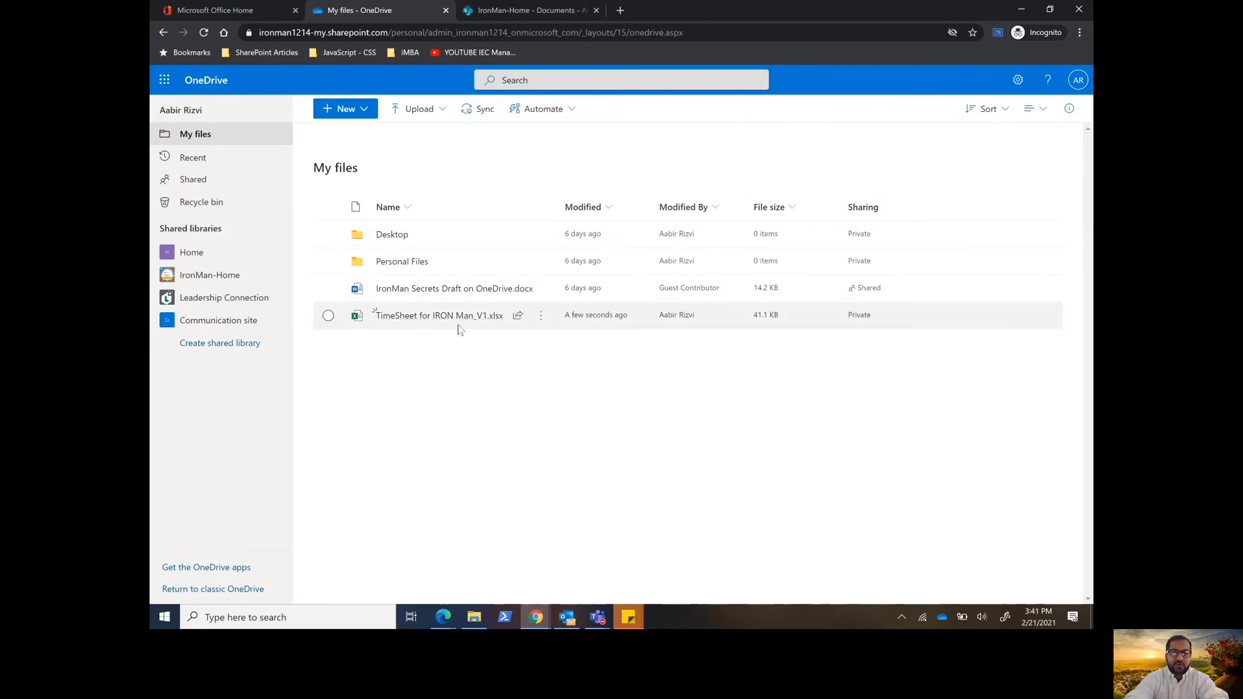
Step: Start sharing TimeSheet for IRON Man_V1.xlsx by link and add the HR Manager as the recipient
click(519, 317)
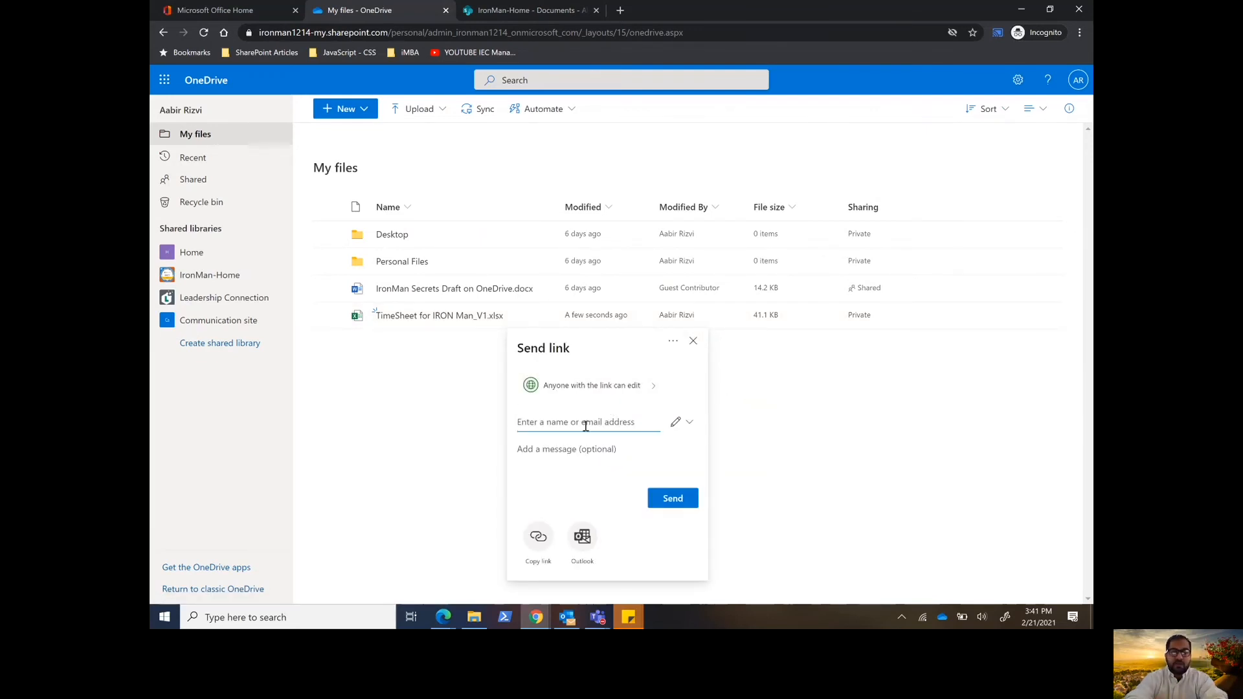
text(may)
key(BackSpace)
key(BackSpace)
key(BackSpace)
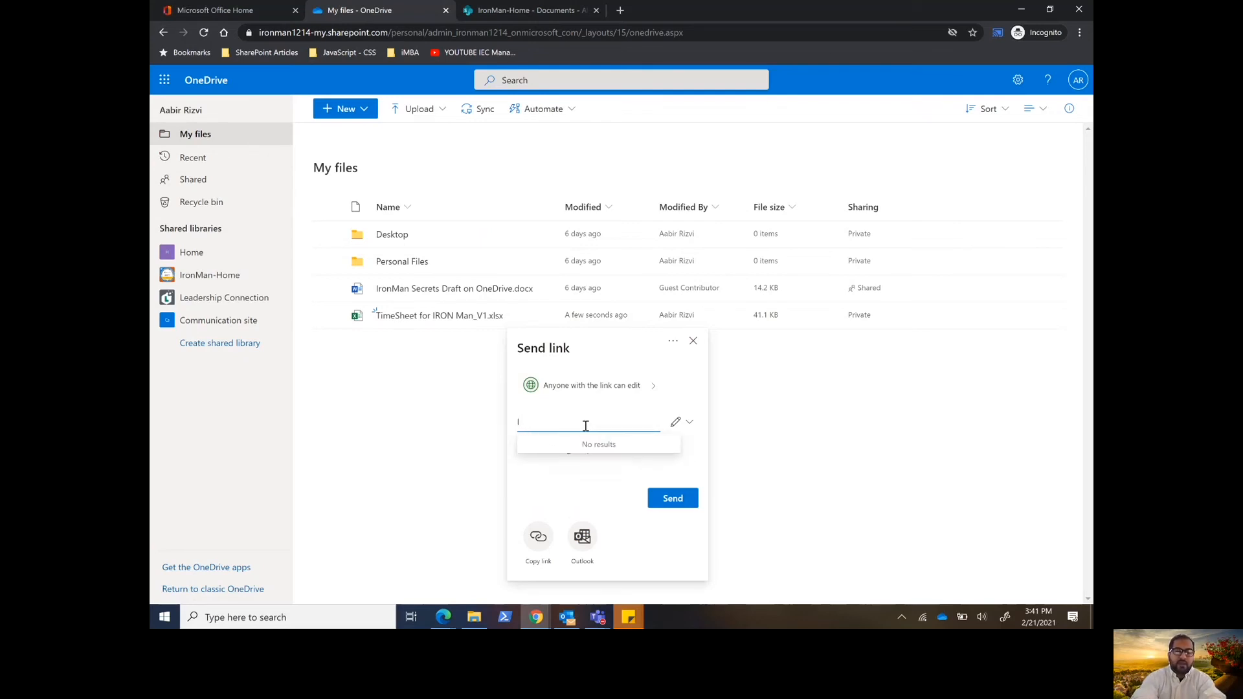
text(Die)
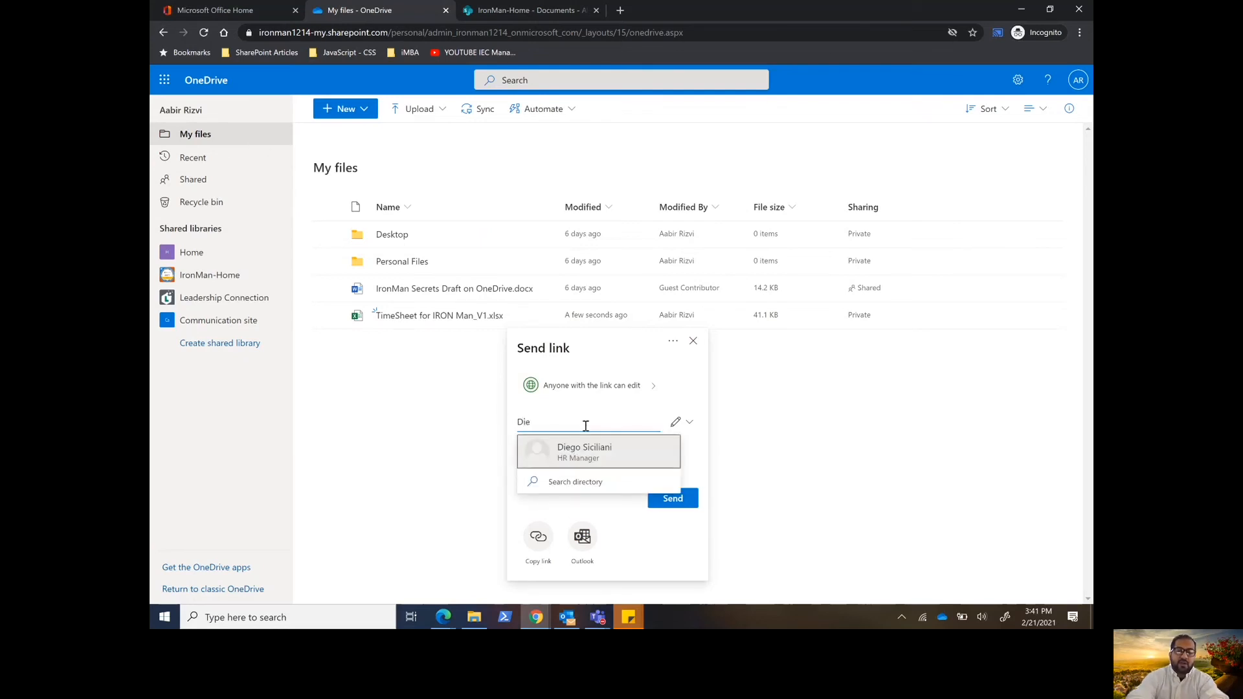
click(589, 441)
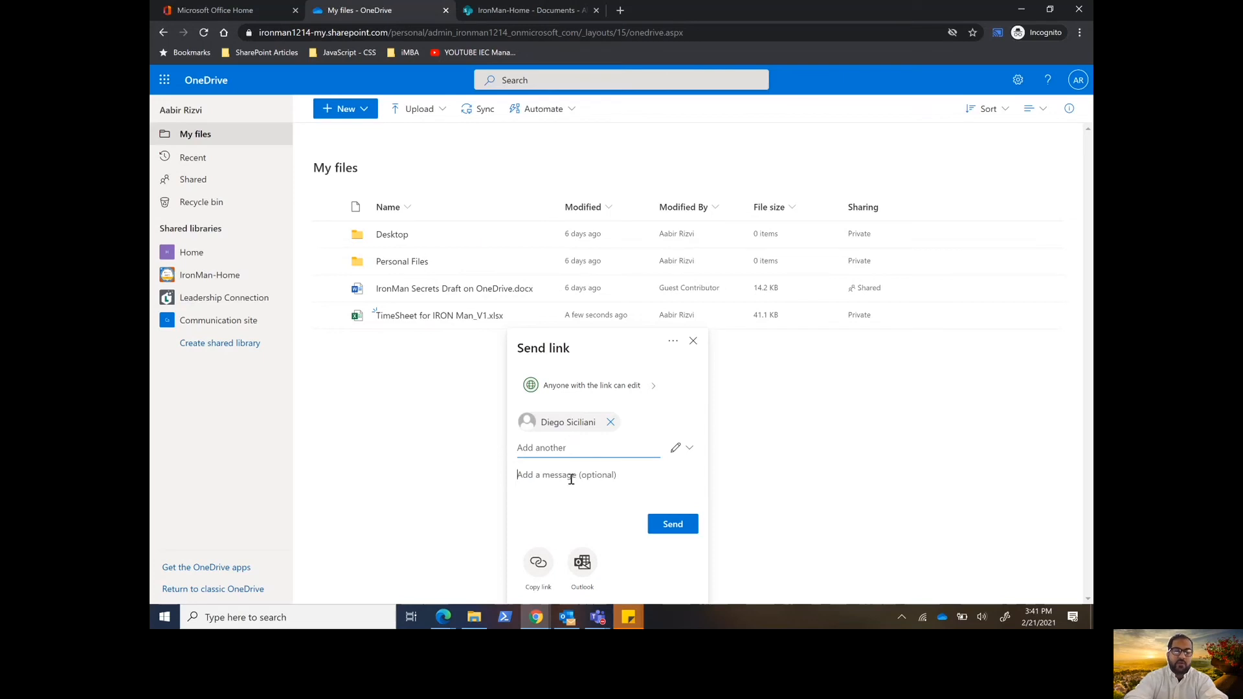
Step: Add the message "Please review and approve this template before I move this file to SharePoint" and send the sharing link
text(P)
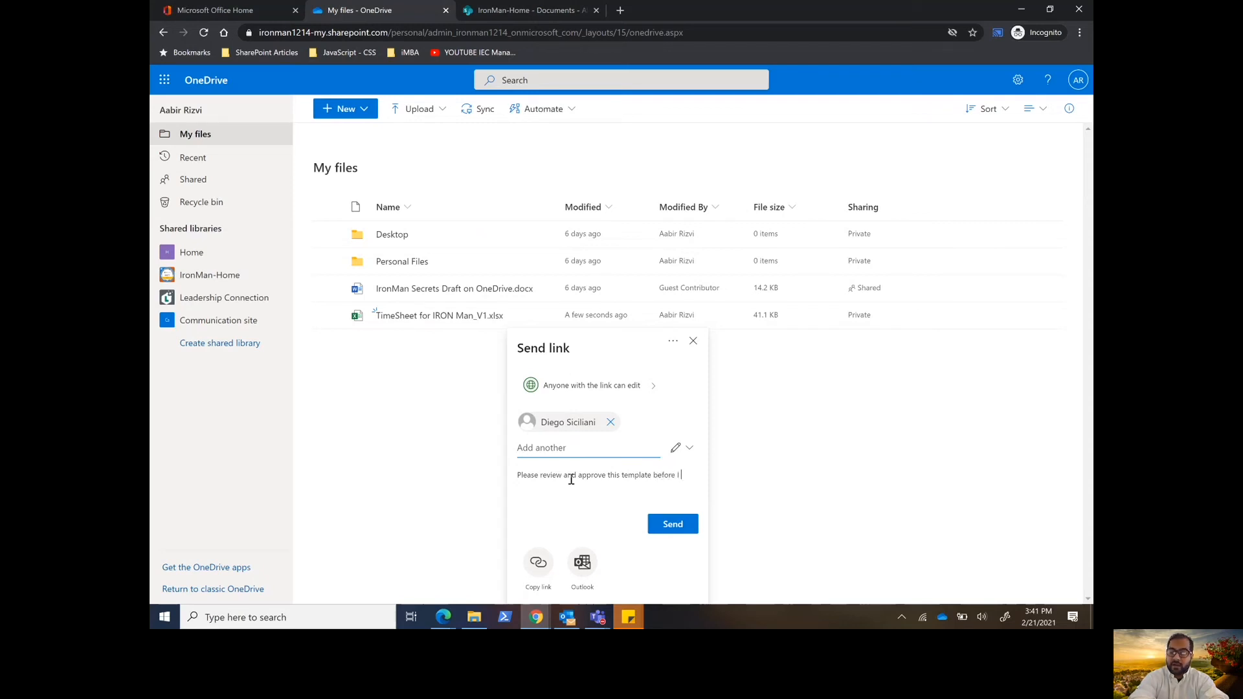
text(move this file to SharePoint)
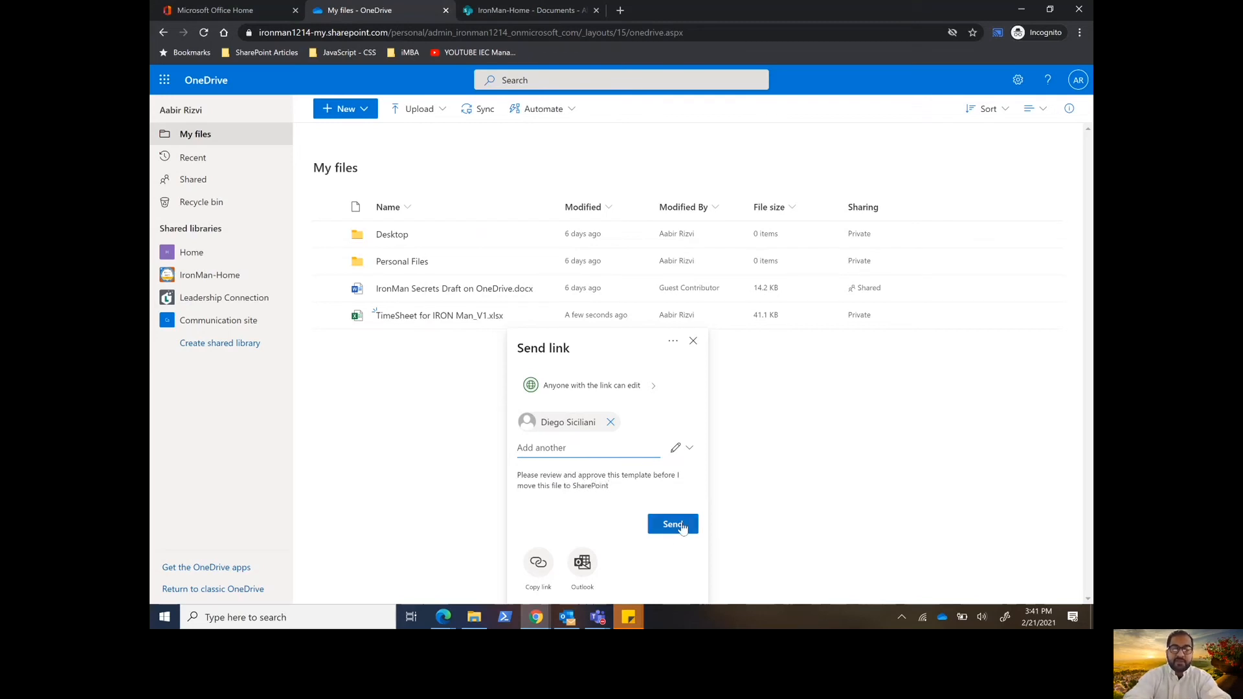
click(672, 524)
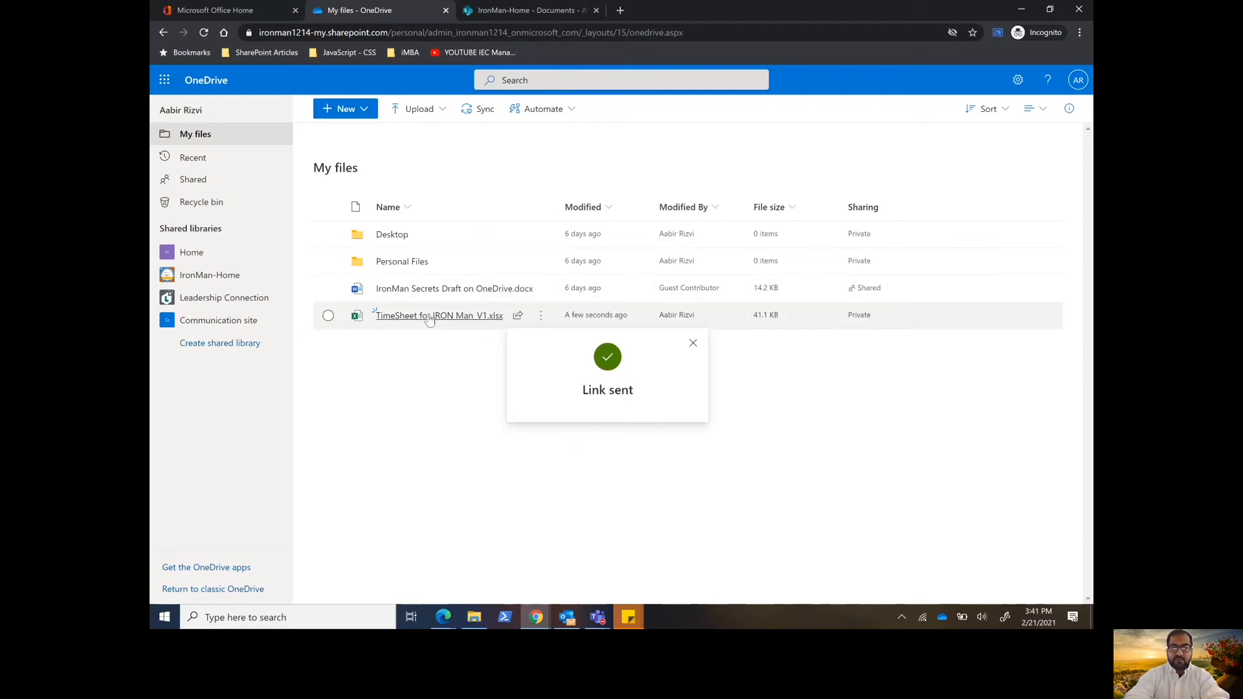
mouse_move(429, 318)
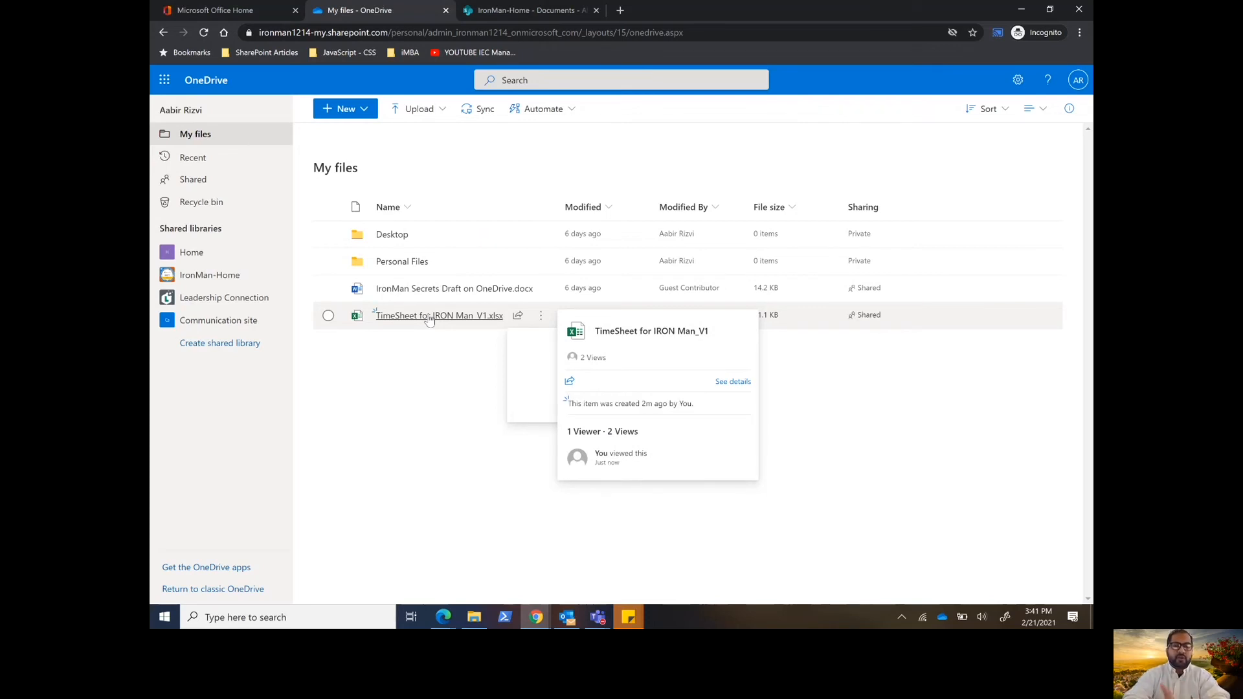
Step: Review the files shared by you on OneDrive and check who has access to TimeSheet for IRON Man_V1.xlsx
click(208, 188)
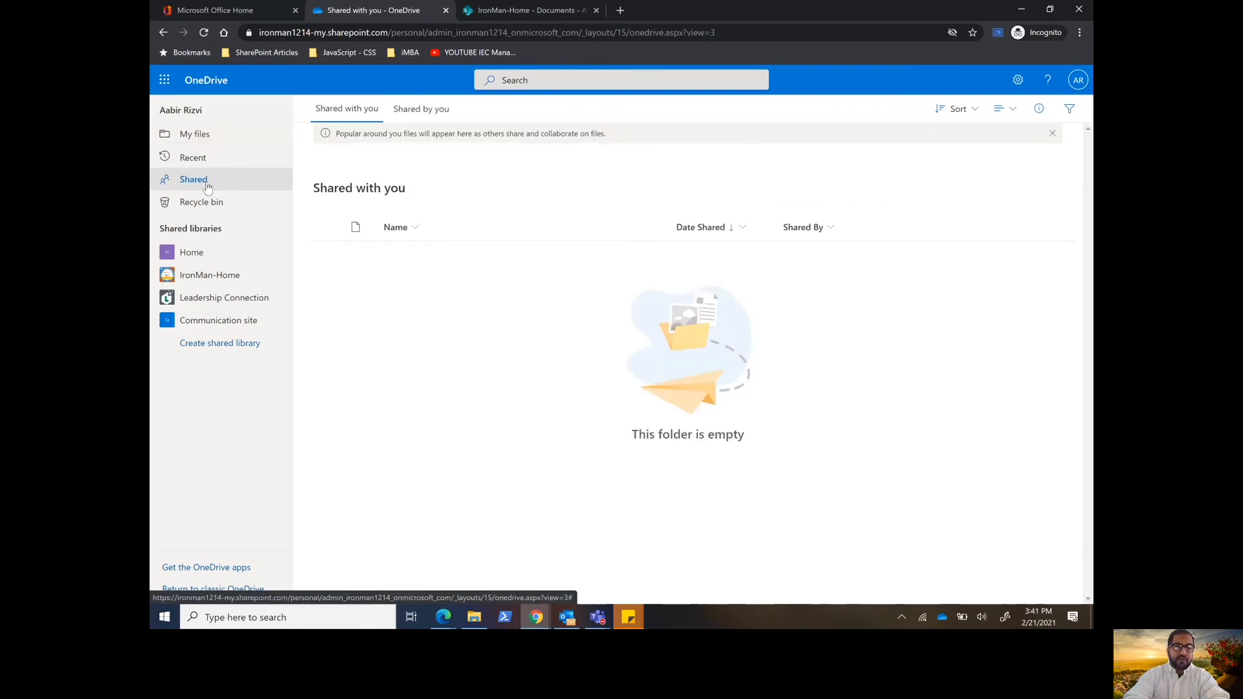
click(421, 110)
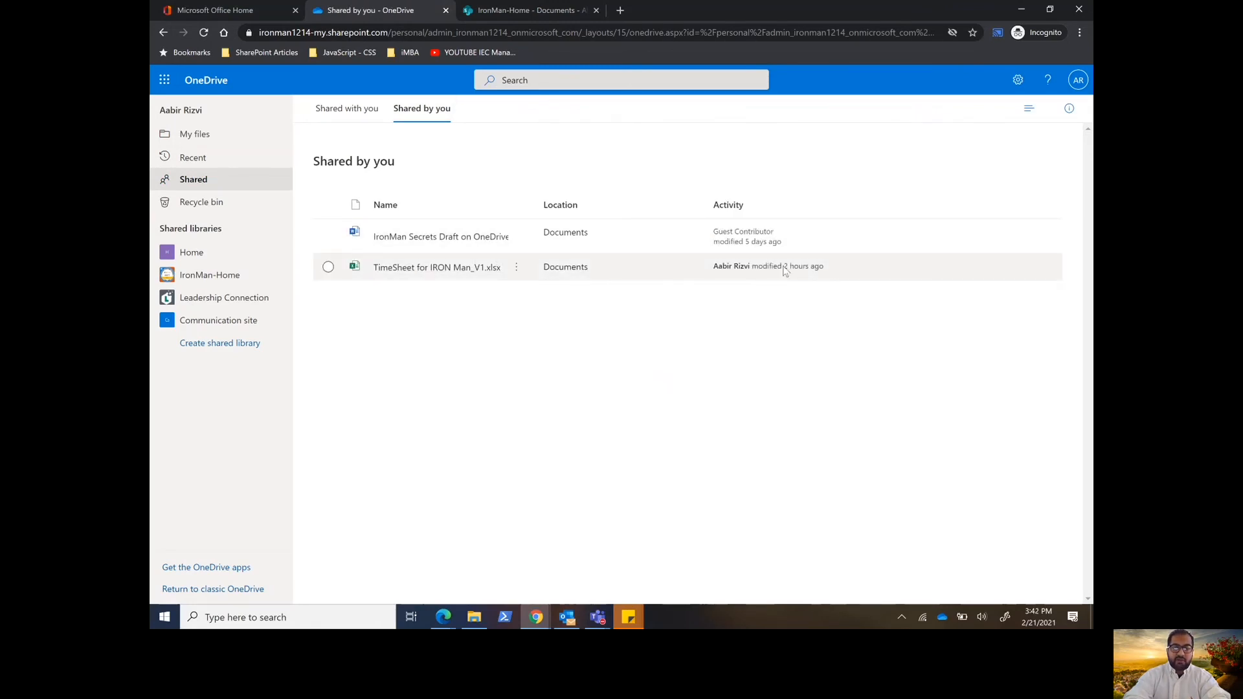
click(329, 268)
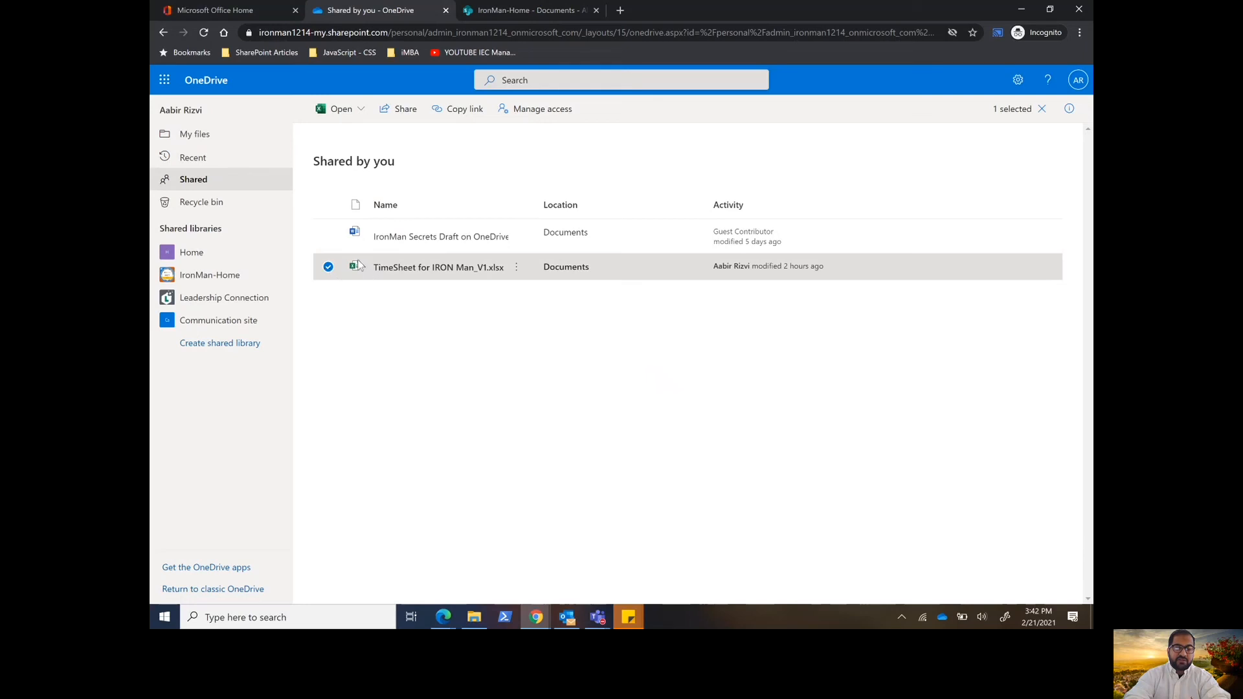
click(537, 114)
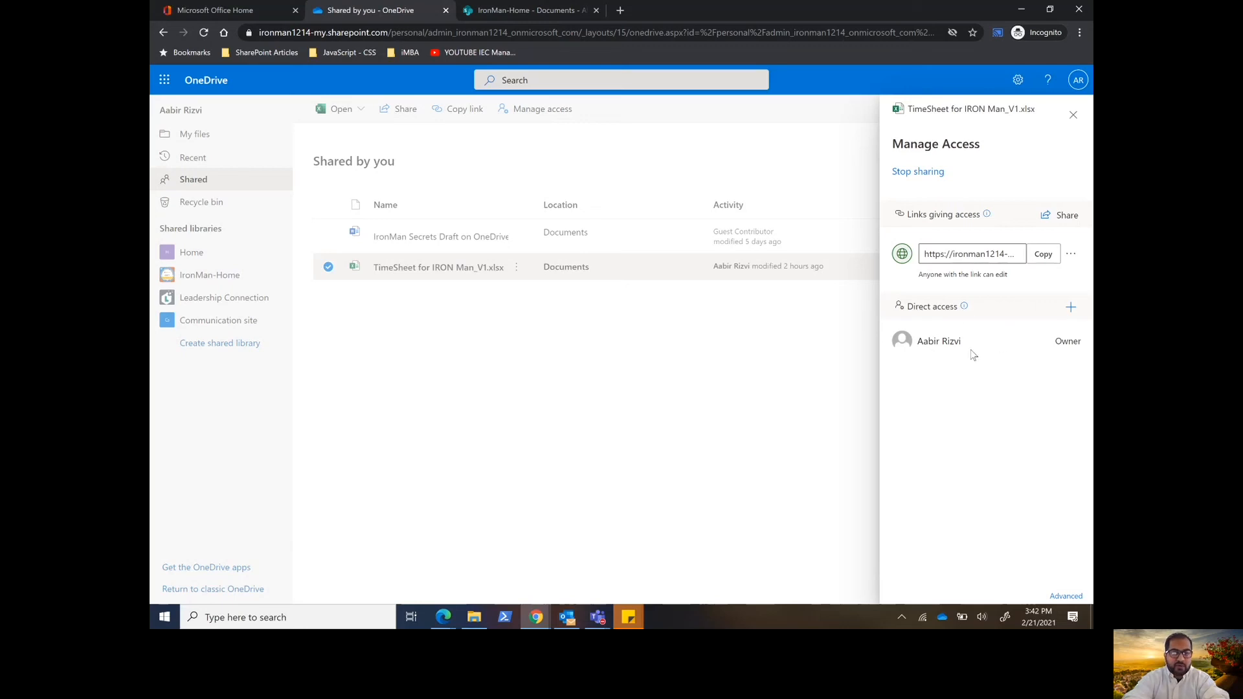
click(1073, 116)
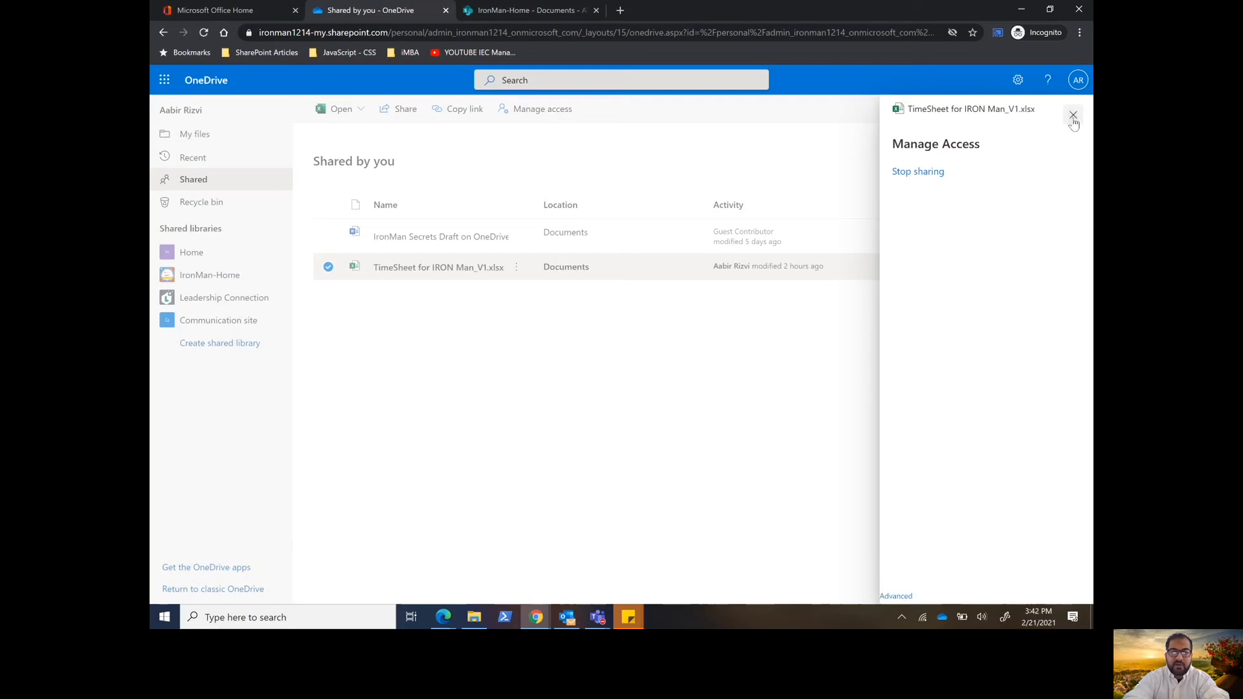
click(477, 418)
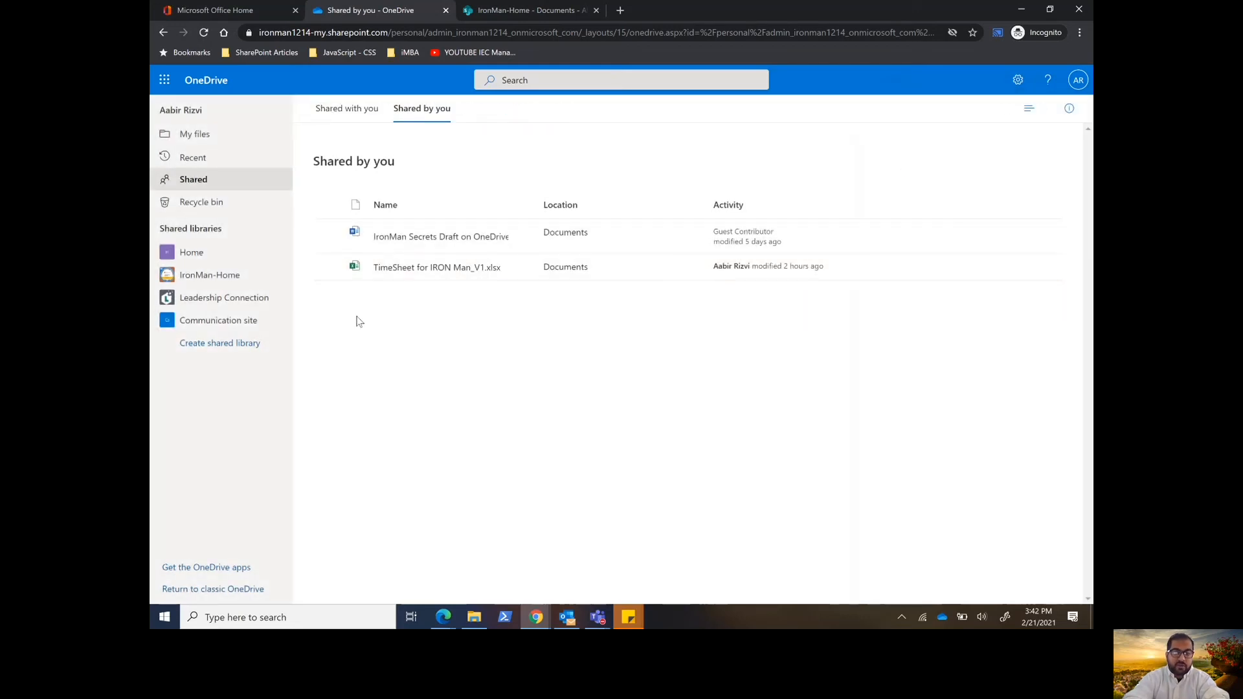
Step: Reopen the access settings of TimeSheet for IRON Man_V1.xlsx and start granting direct access to another person
click(329, 267)
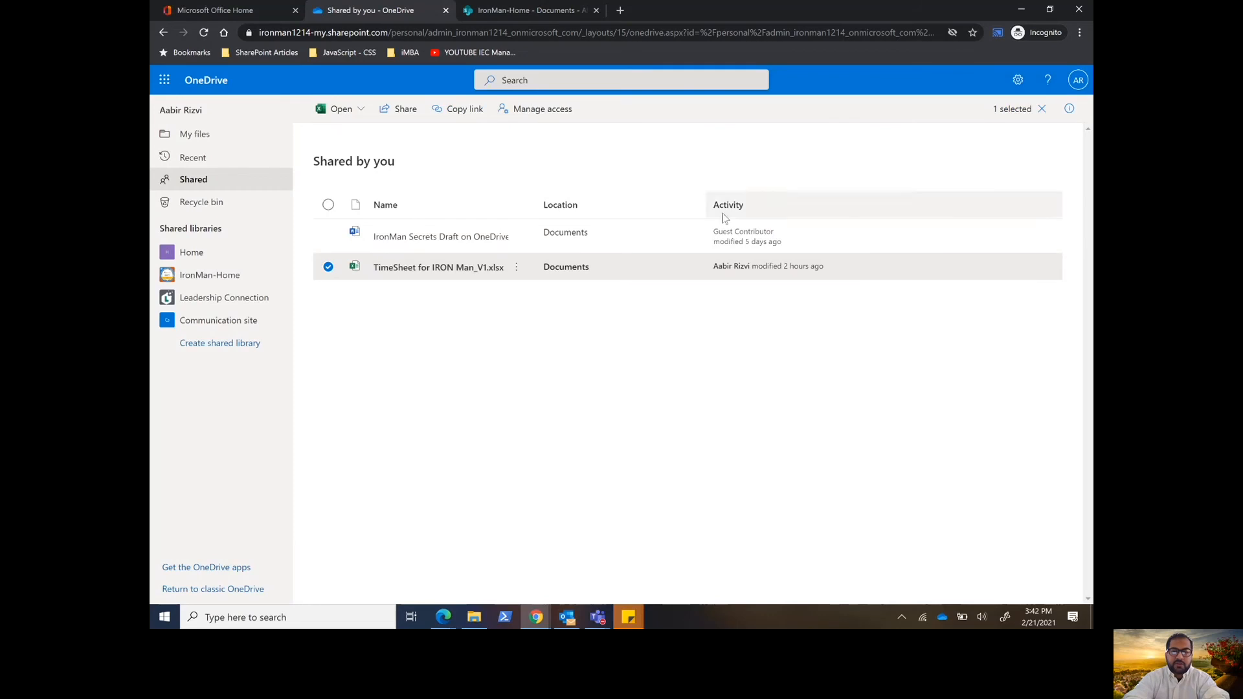
click(516, 268)
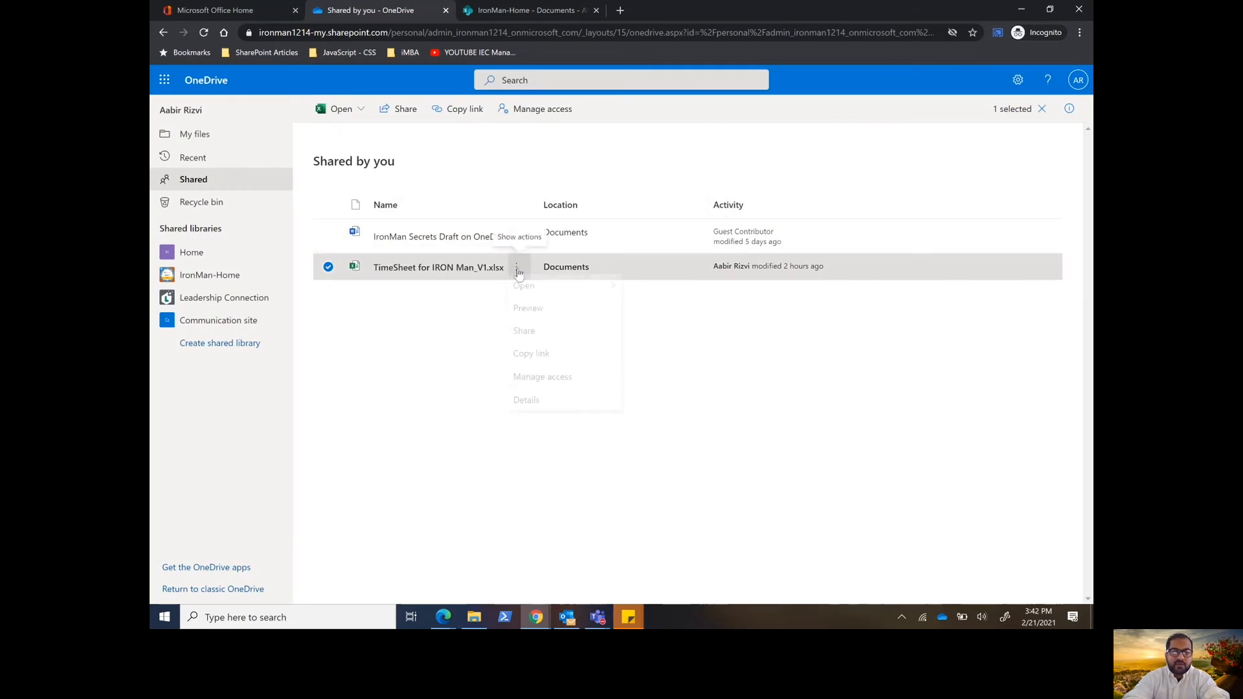
click(543, 383)
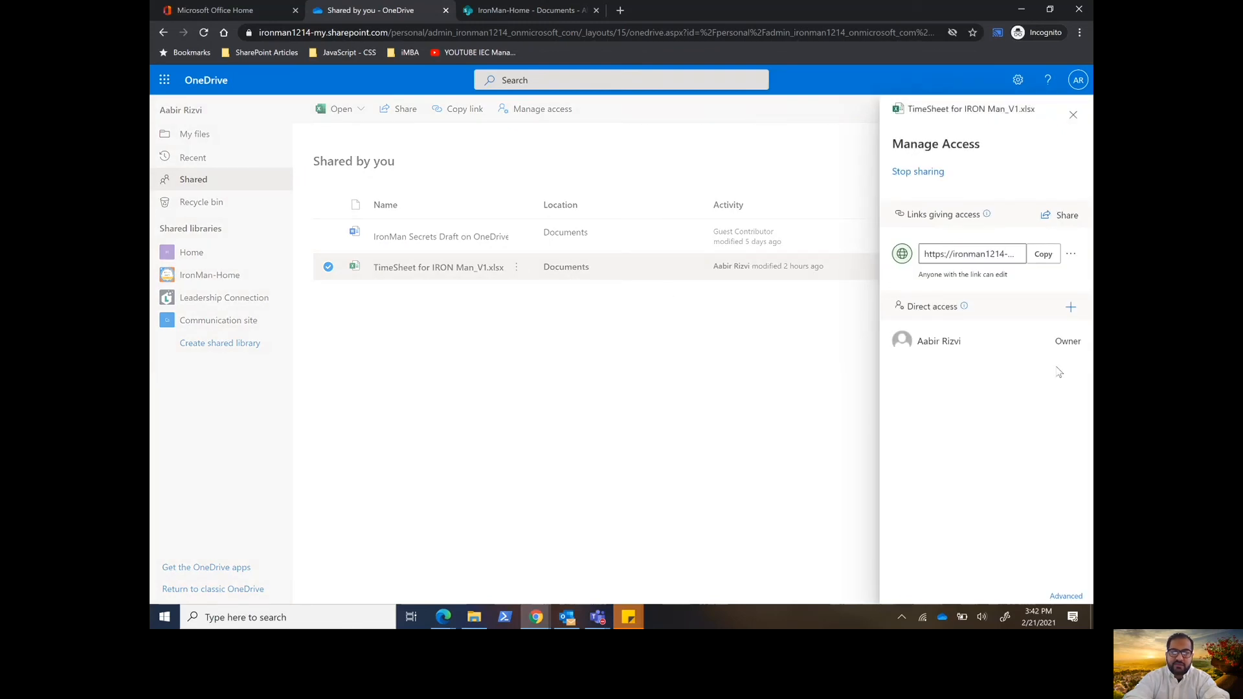
click(1070, 308)
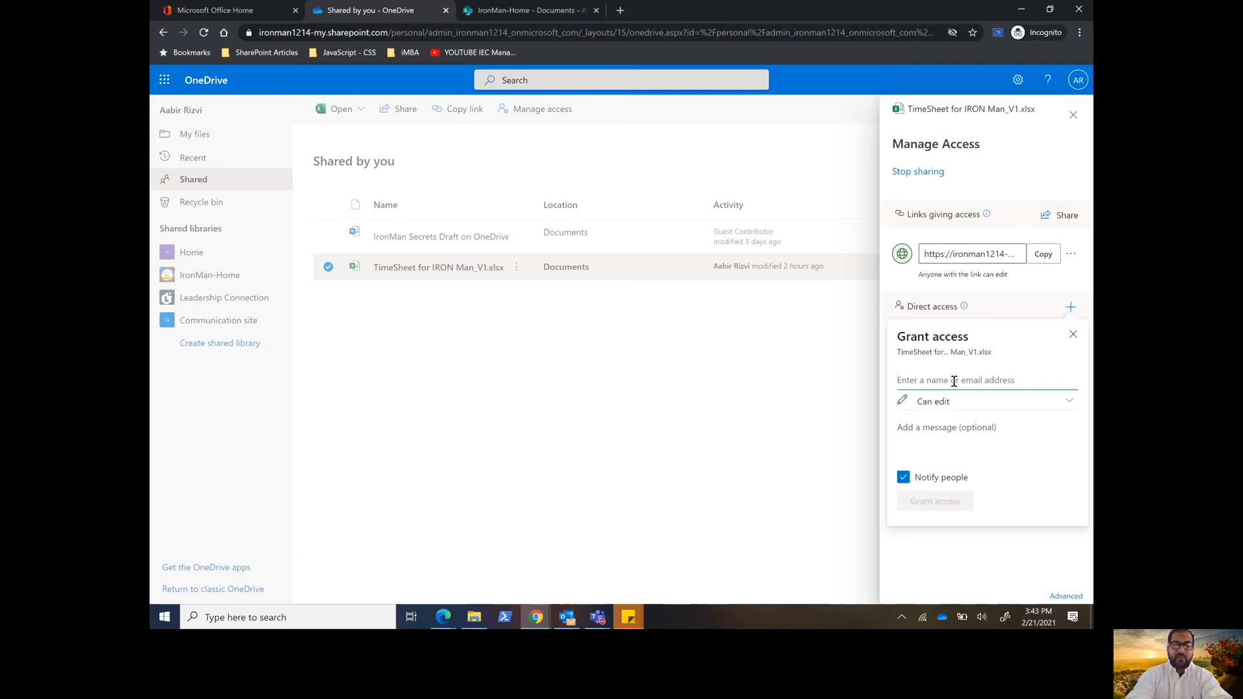
text(a)
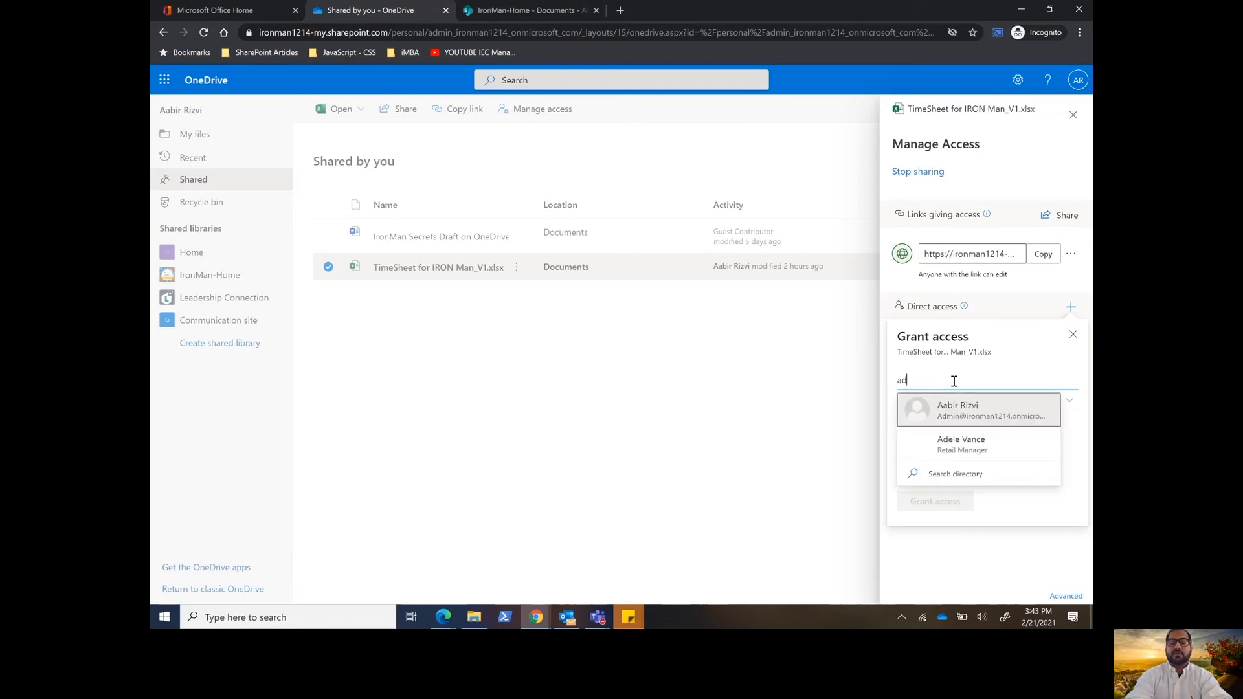
text(v)
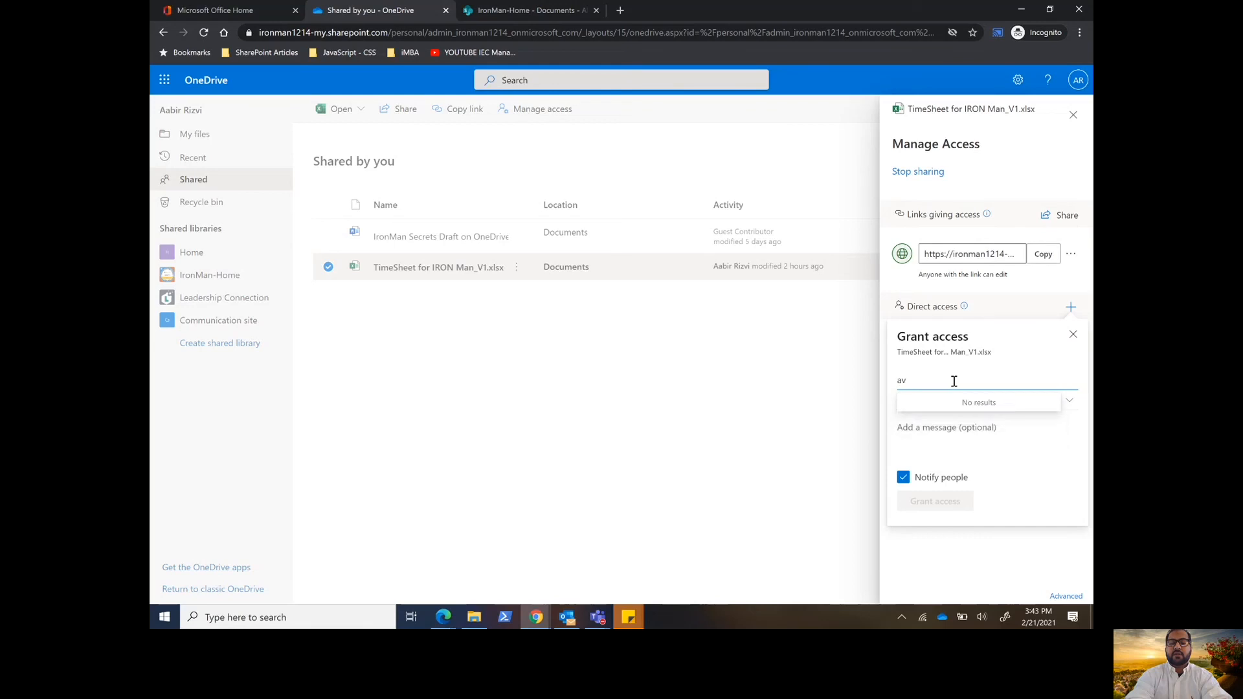
key(BackSpace)
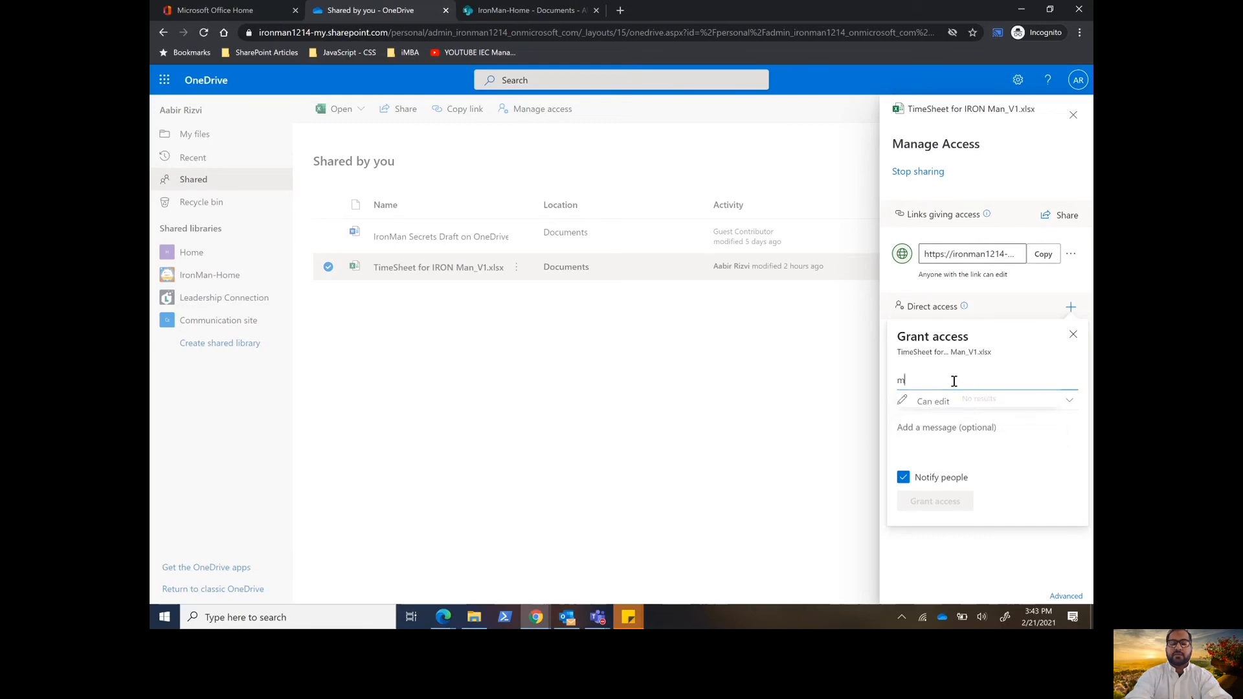
text(m)
key(BackSpace)
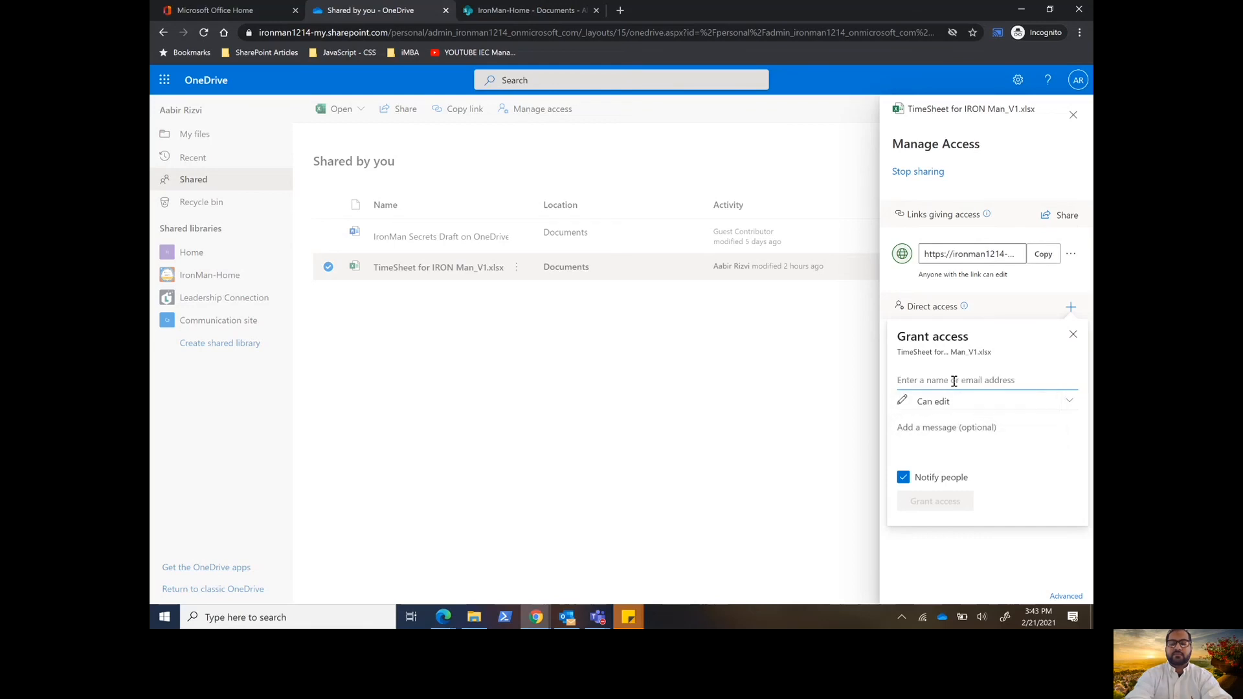
text(h)
key(BackSpace)
text(e)
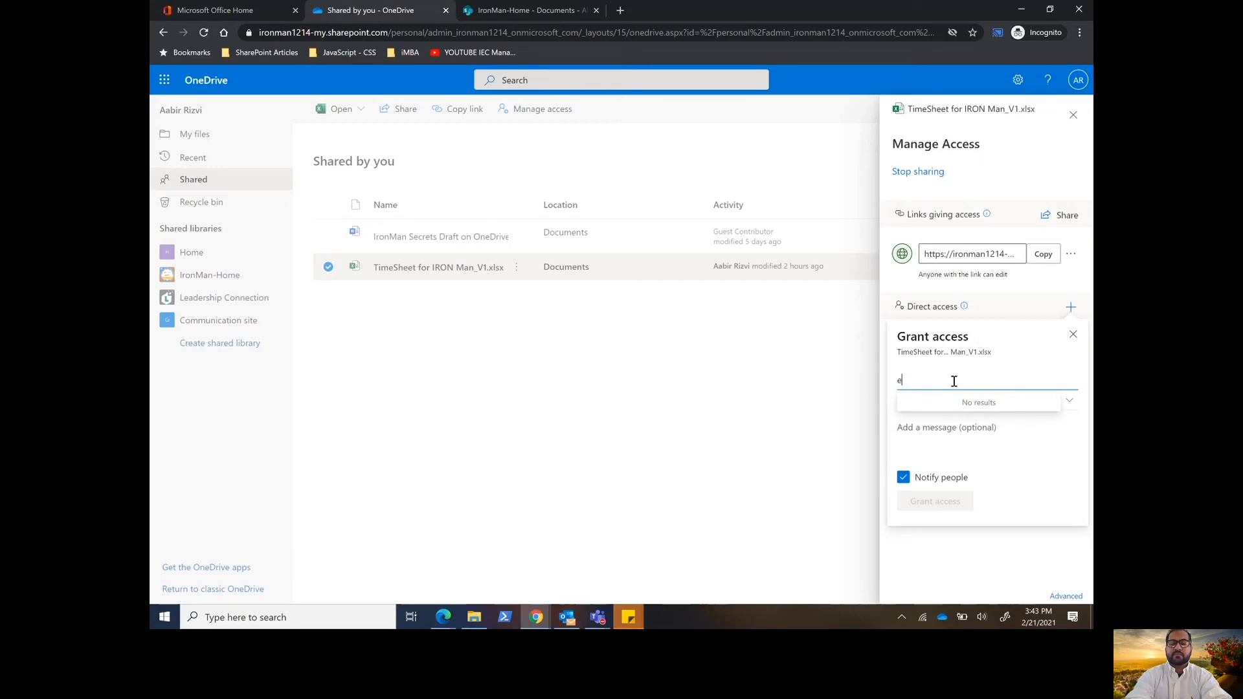
key(BackSpace)
text(z)
key(BackSpace)
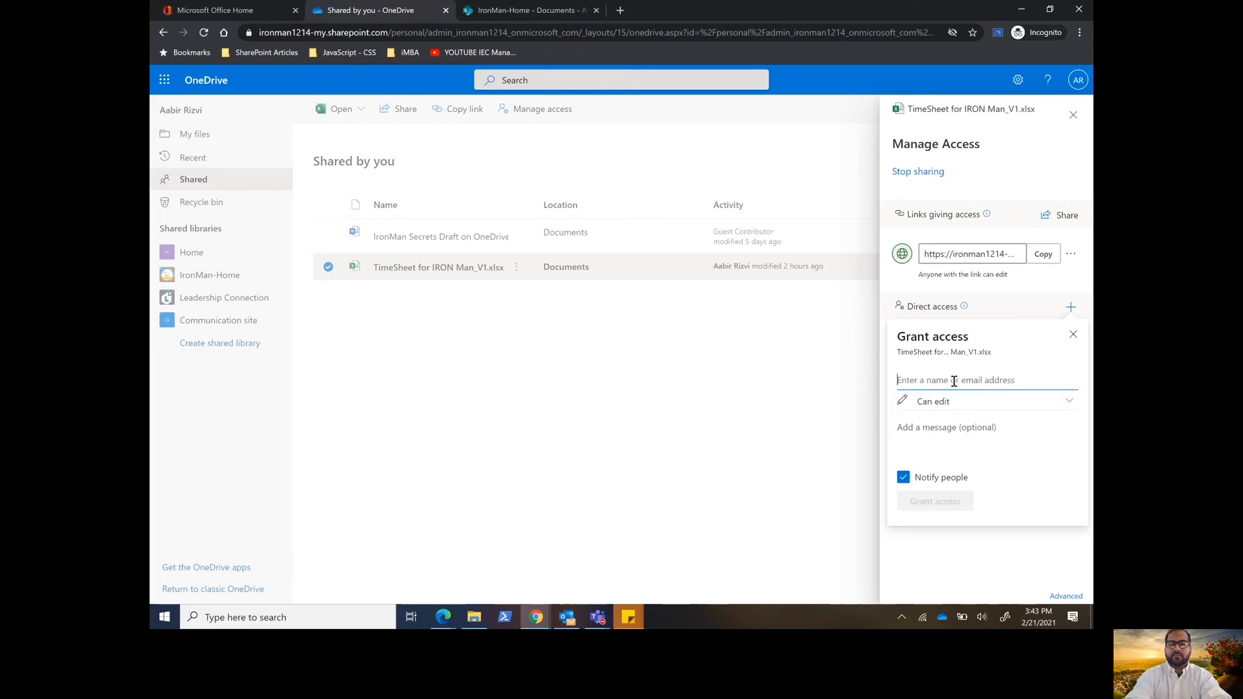
text(za)
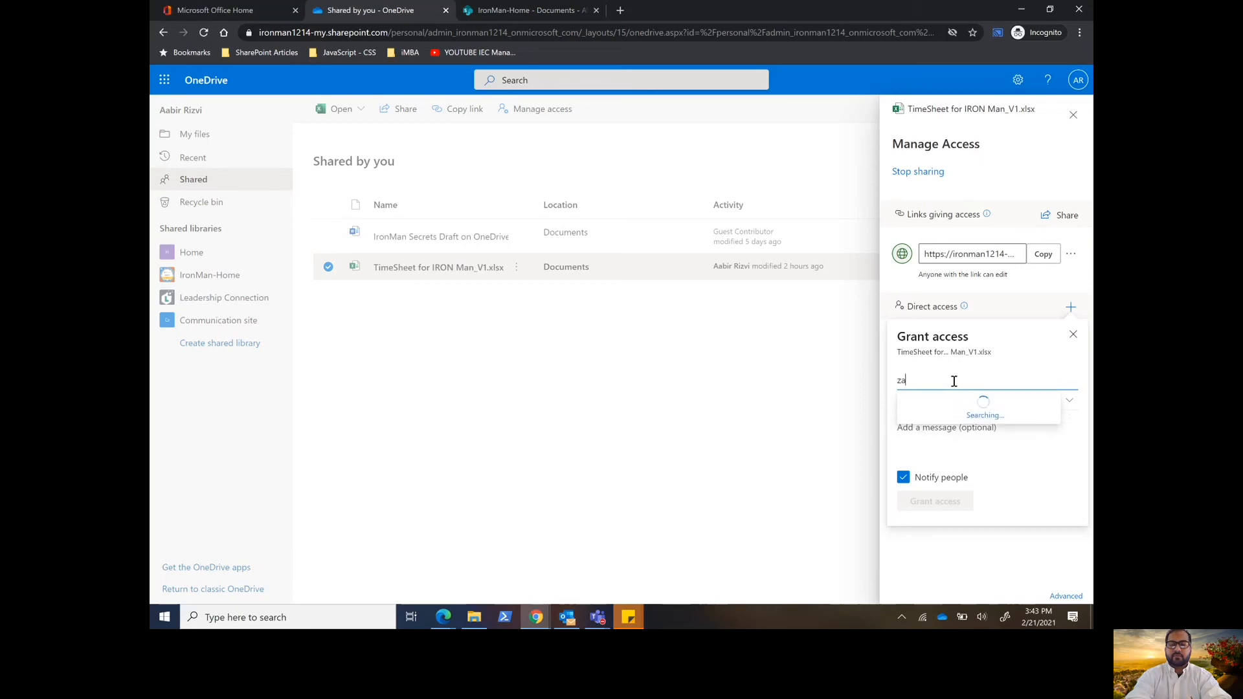
key(BackSpace)
key(BackSpace)
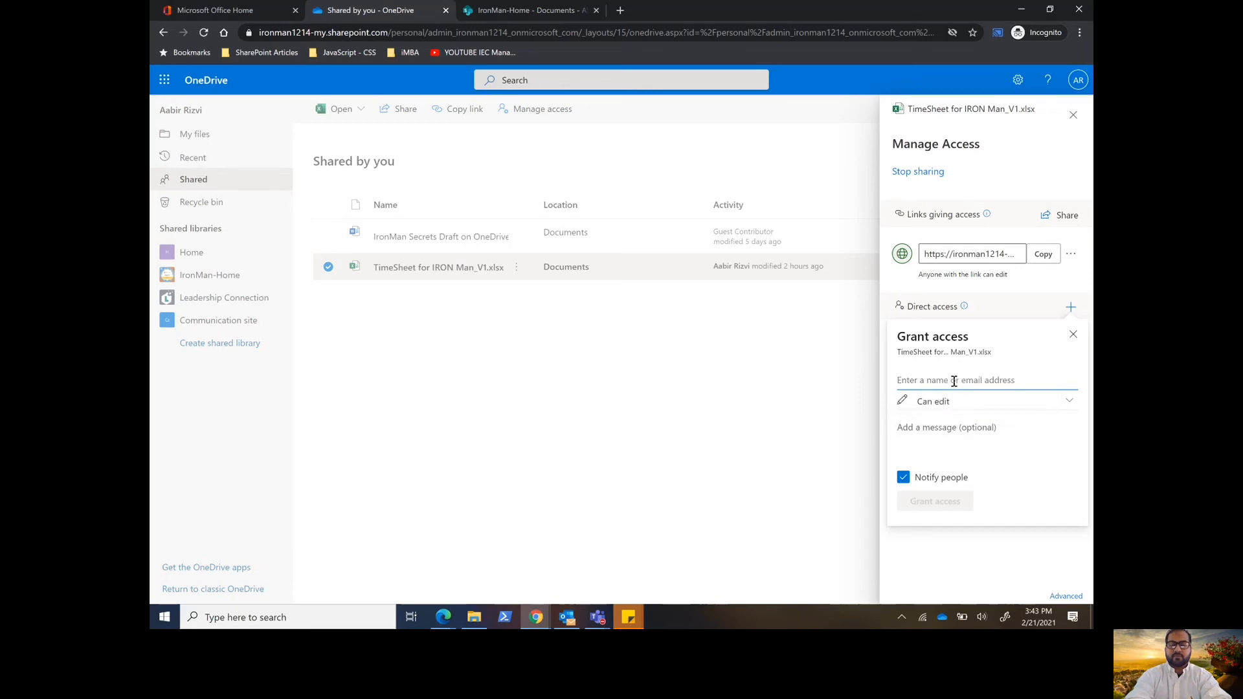
text(ma)
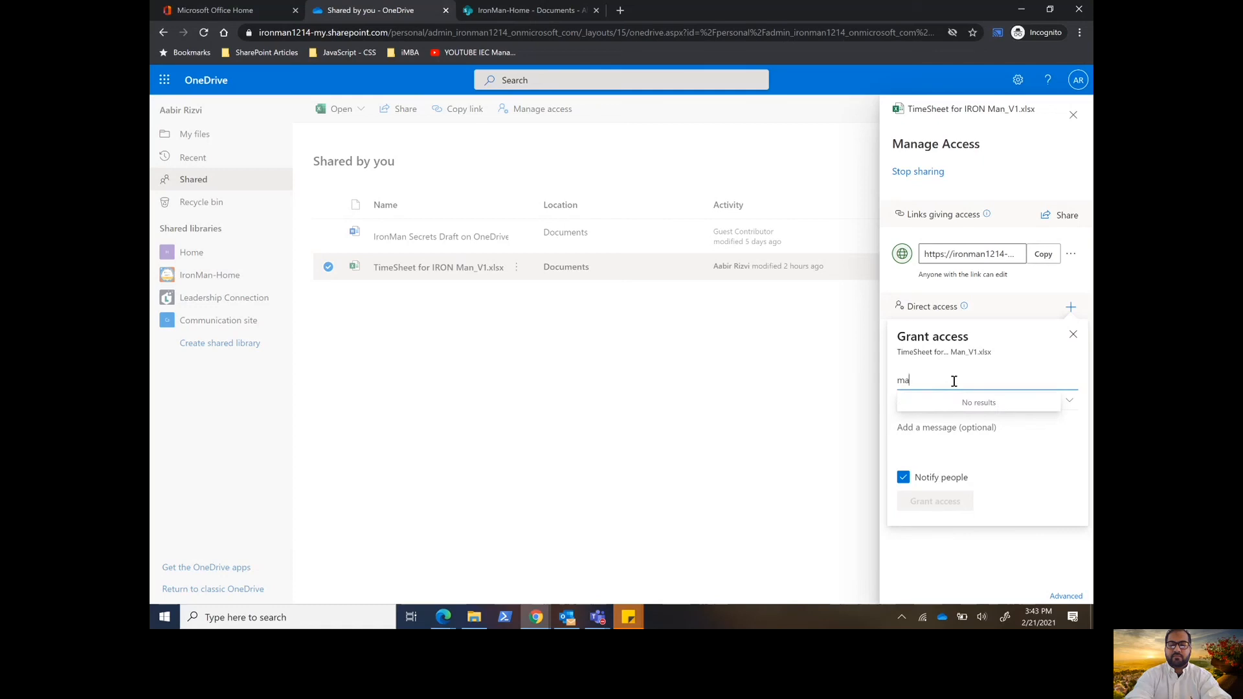
key(BackSpace)
key(BackSpace)
text(vi)
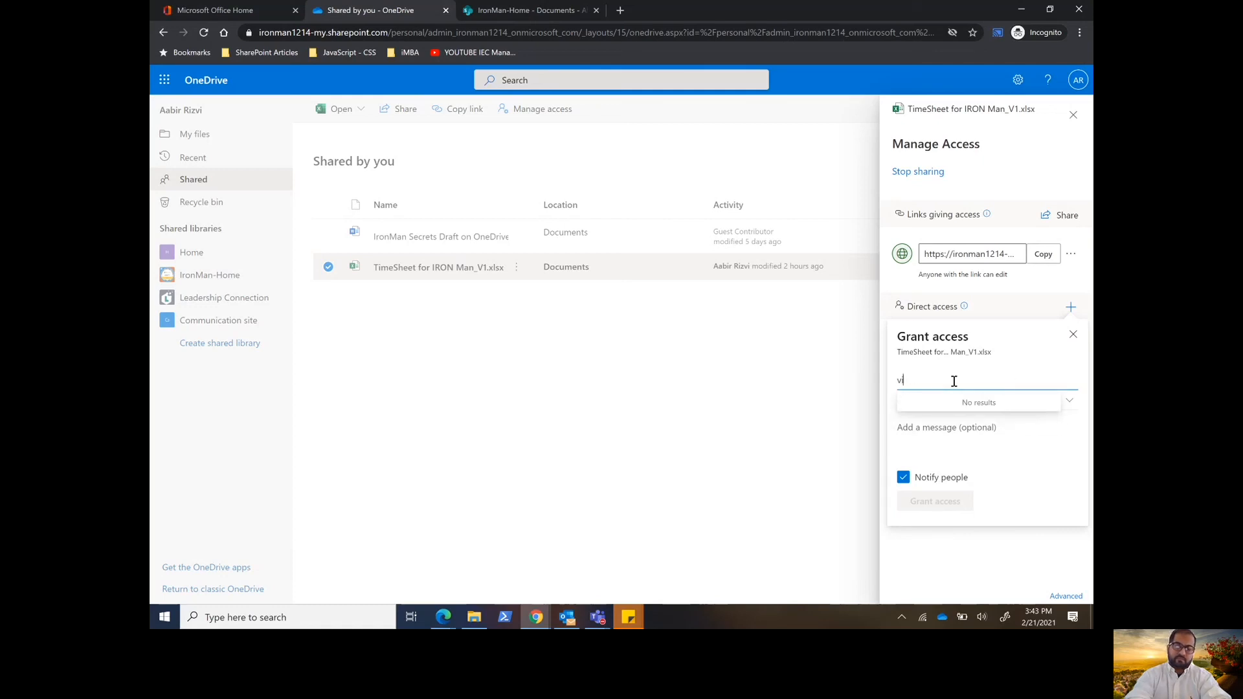
text(e)
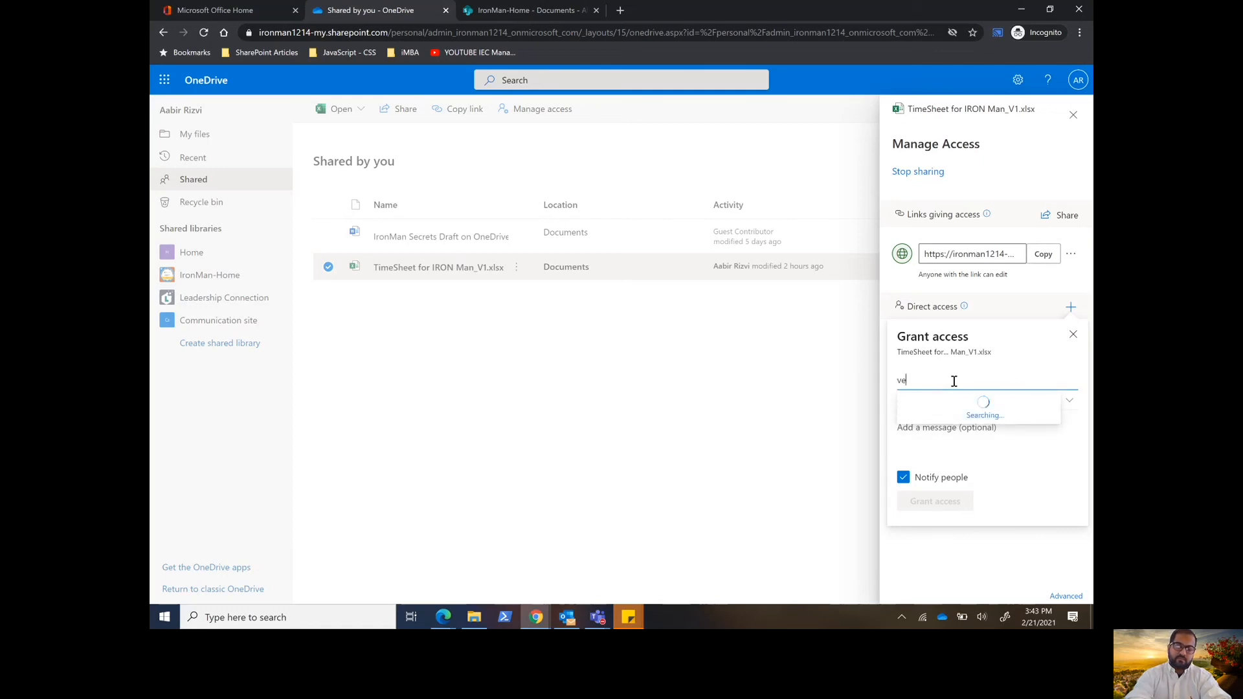
key(BackSpace)
text(c)
key(BackSpace)
text(a)
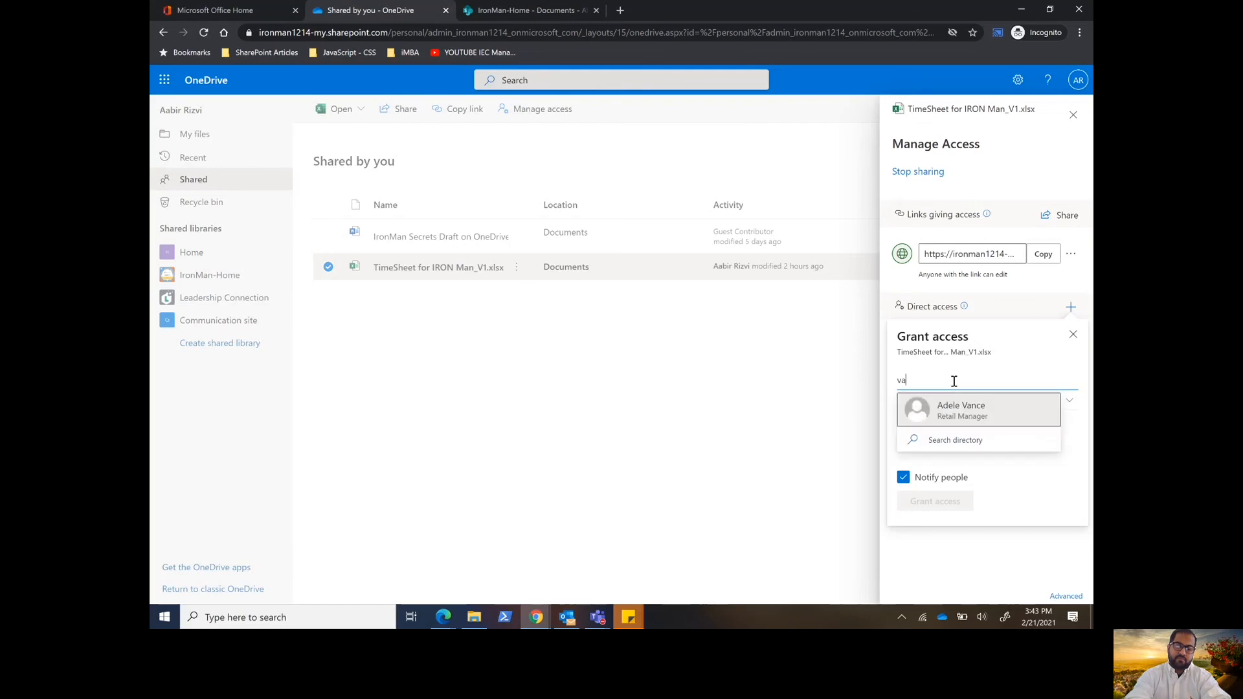
key(BackSpace)
key(BackSpace)
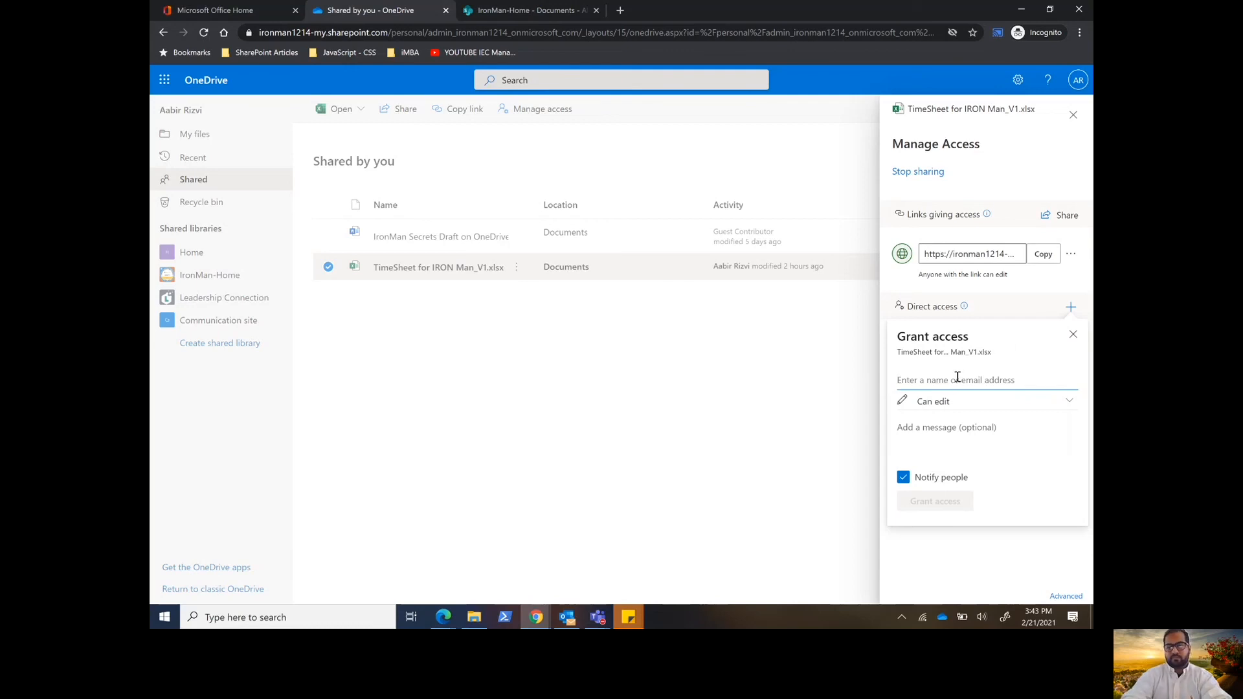
Step: Grant the HR Manager direct "Can edit" access to the timesheet with notification, and close the access settings
text(Die)
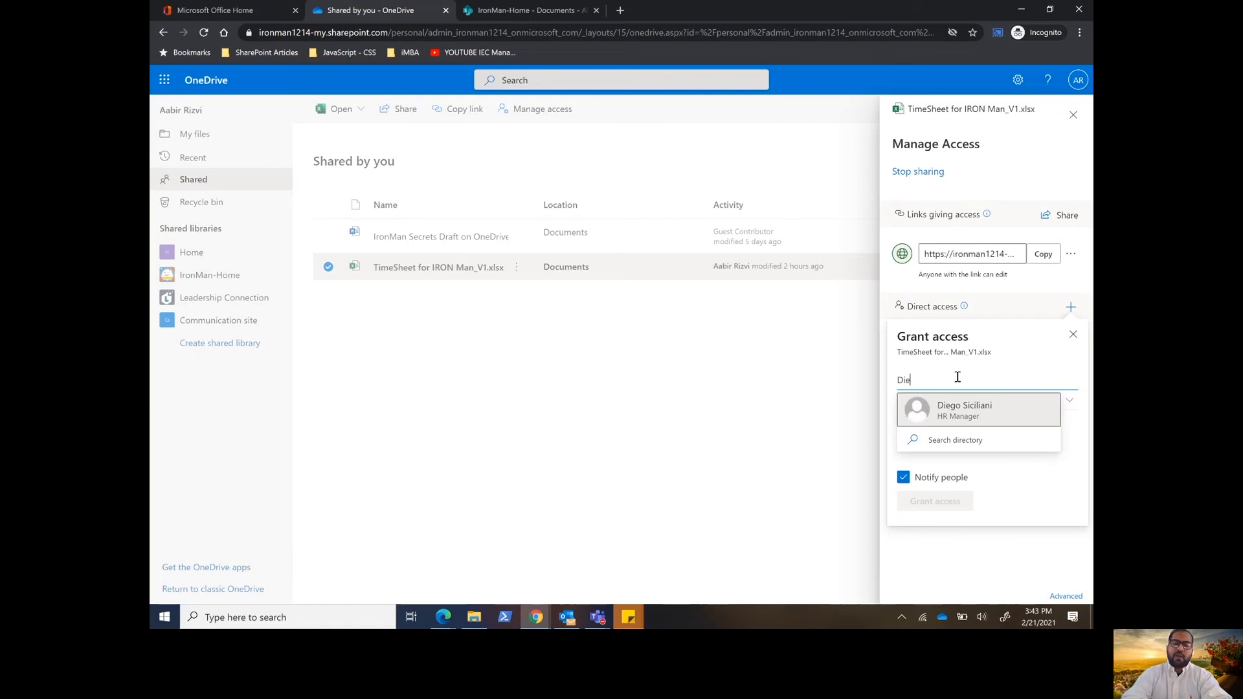
click(965, 409)
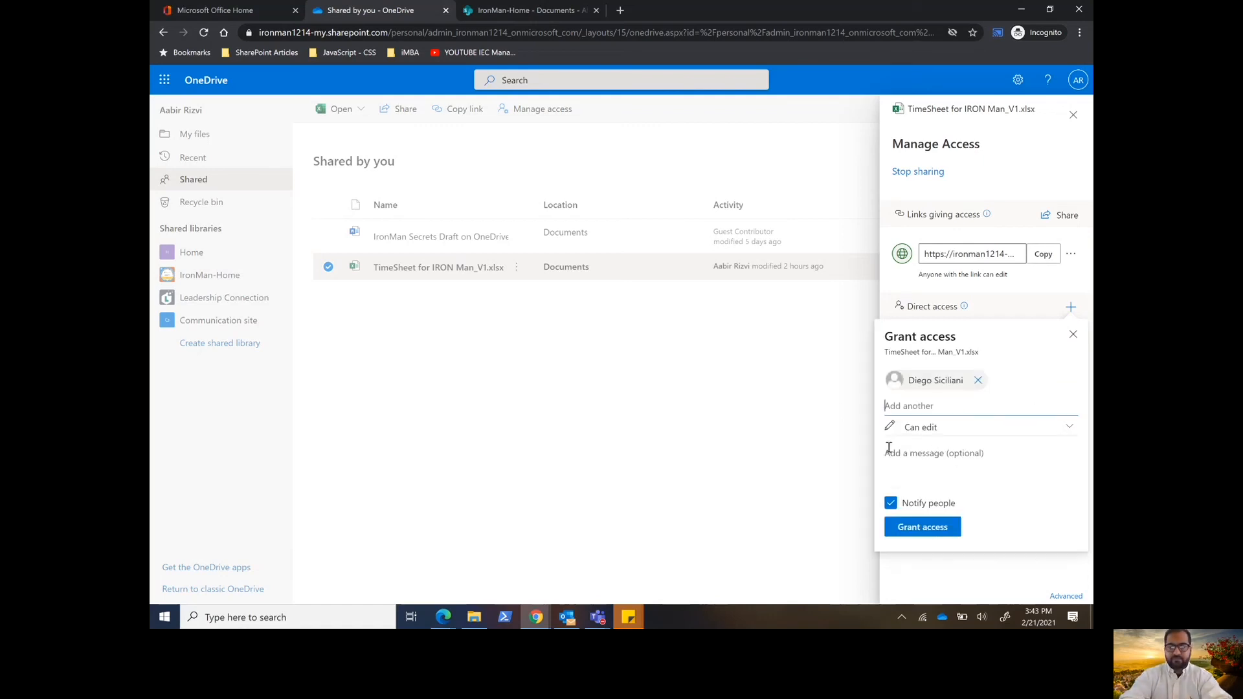
click(920, 530)
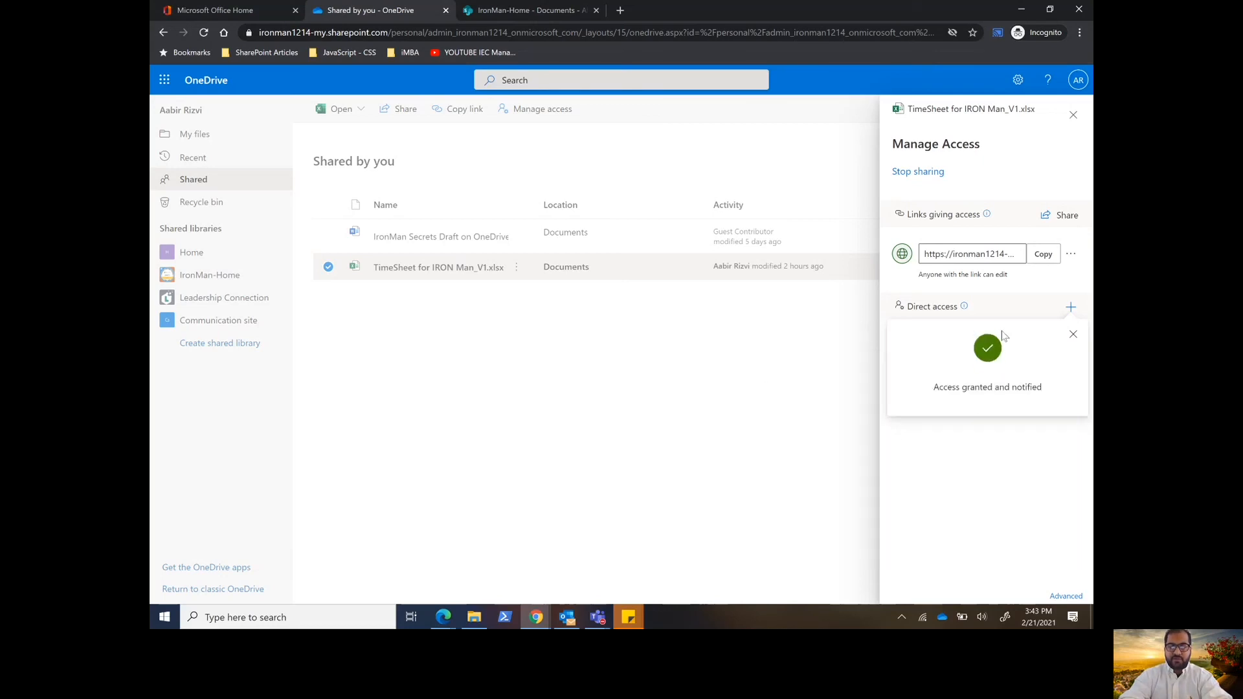
click(1073, 334)
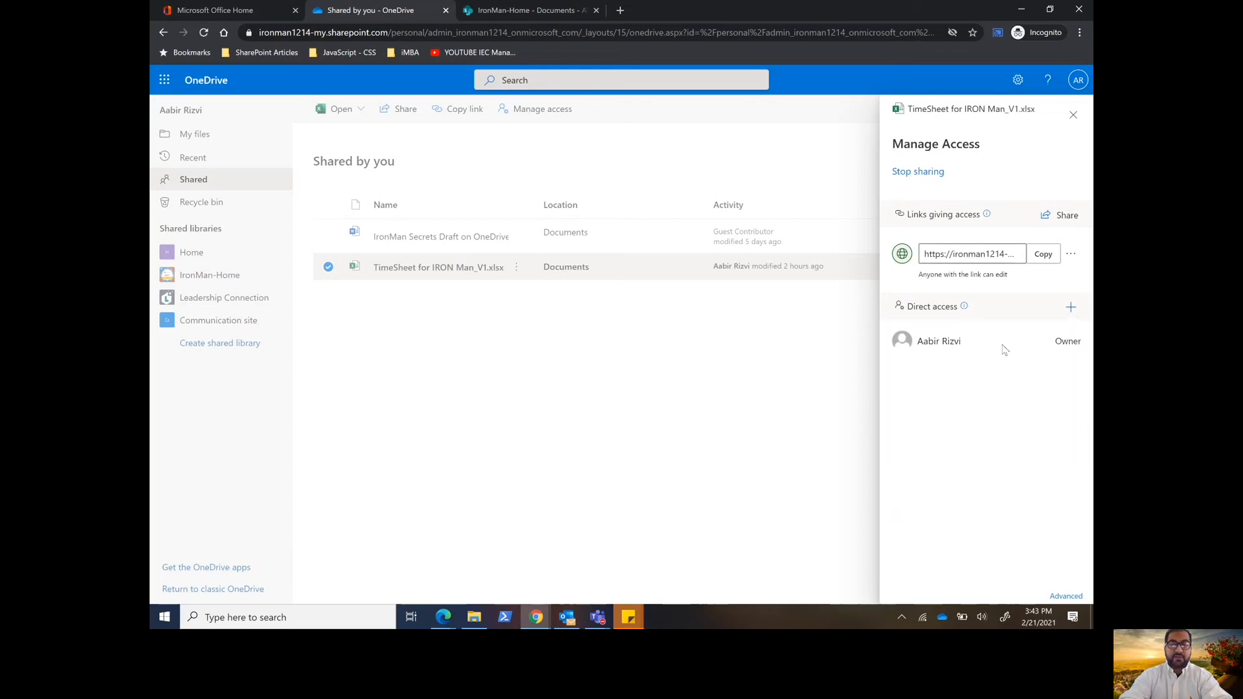
click(1072, 115)
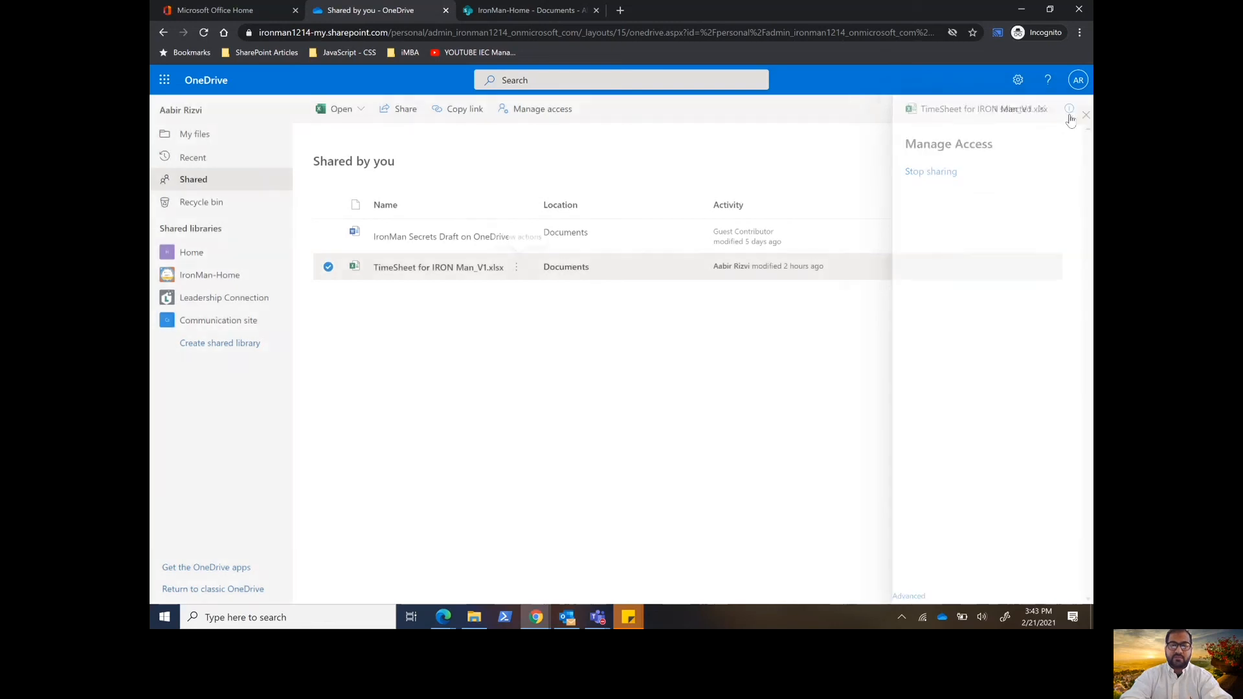
click(657, 411)
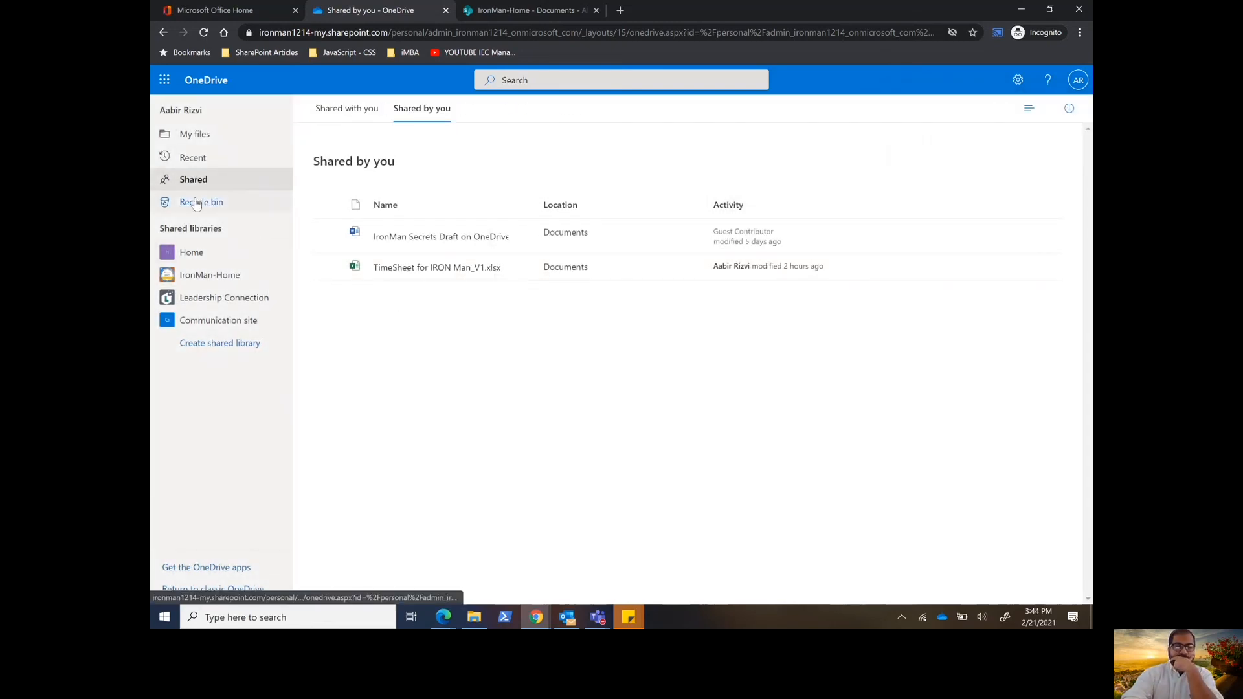
Step: Rename TimeSheet for IRON Man_V1.xlsx in the OneDrive My files list to "TimeSheet for IRON Man Final.xlsx"
click(197, 139)
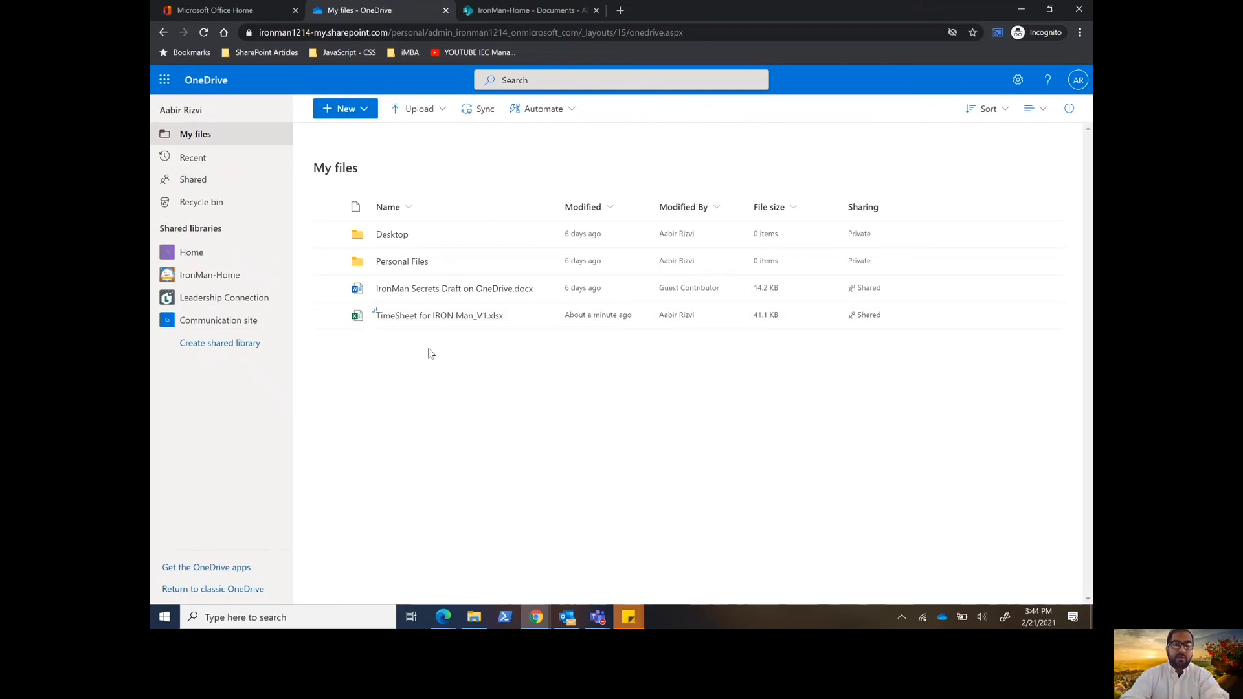
click(328, 316)
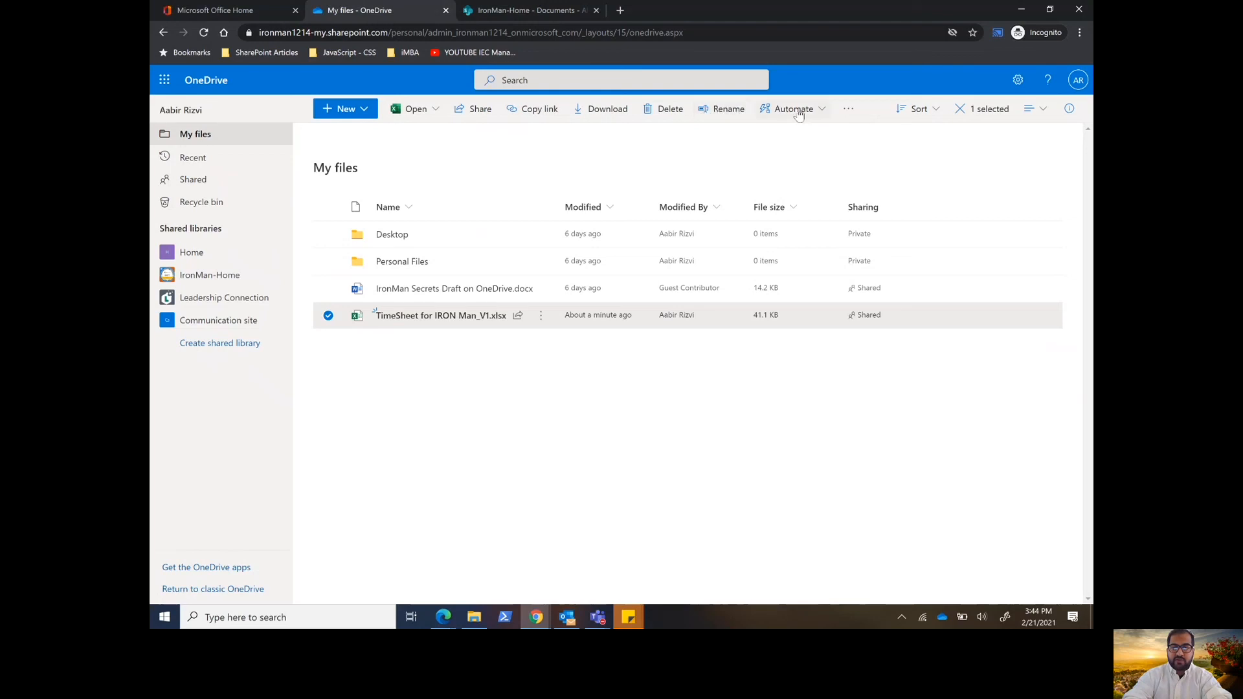
click(724, 109)
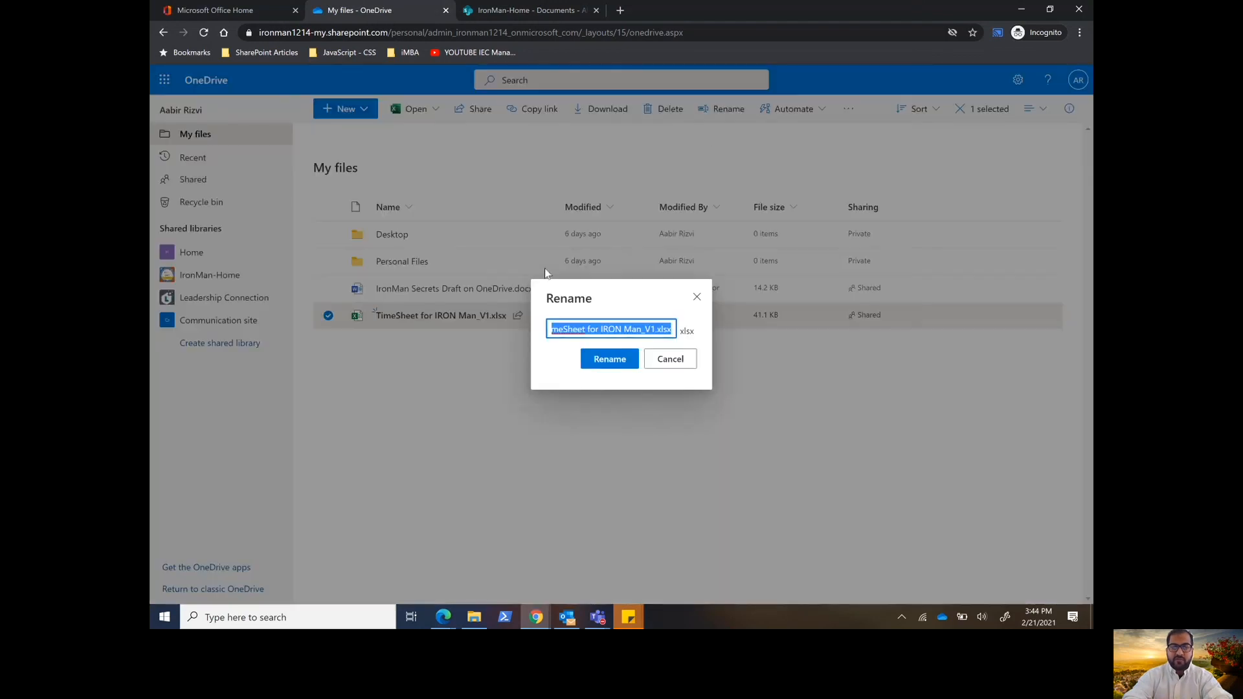
click(657, 330)
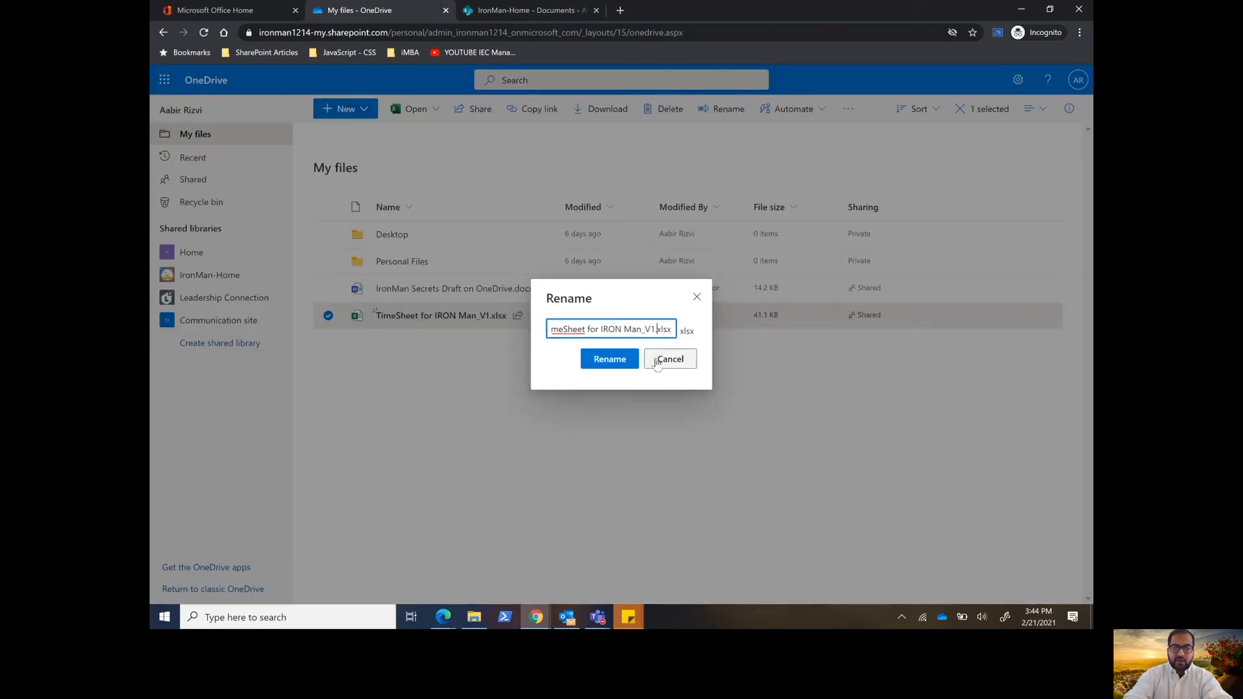
text(Din)
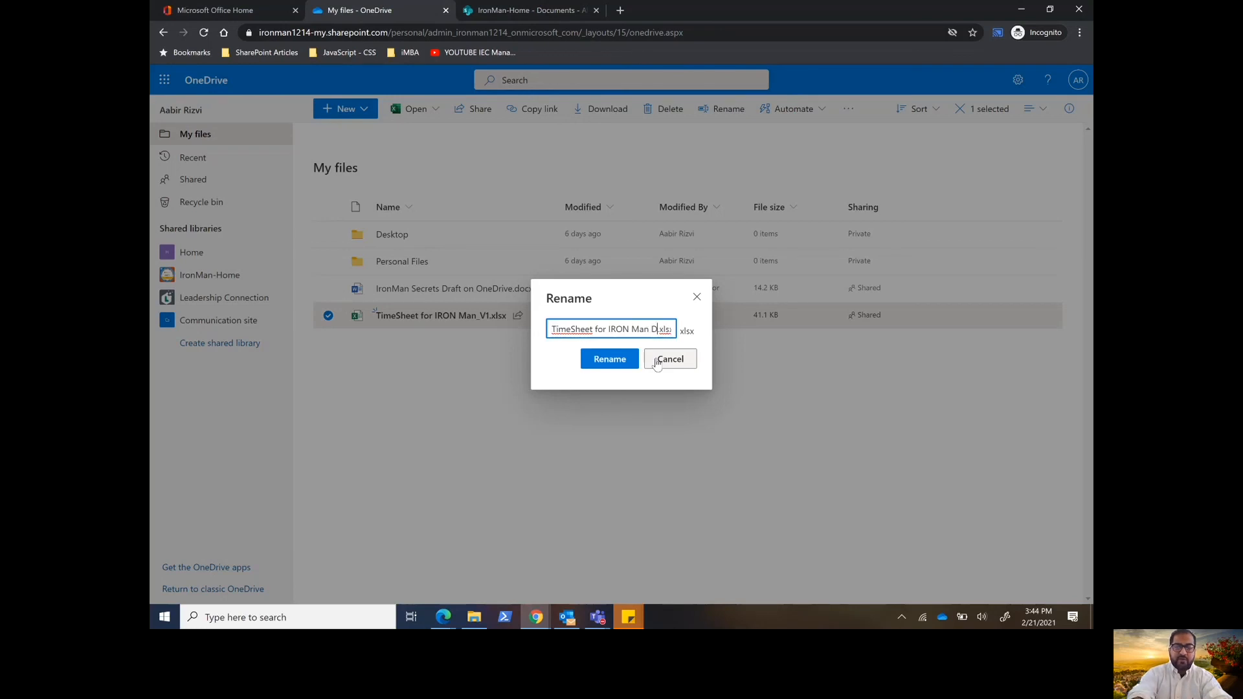
key(BackSpace)
text(Fr)
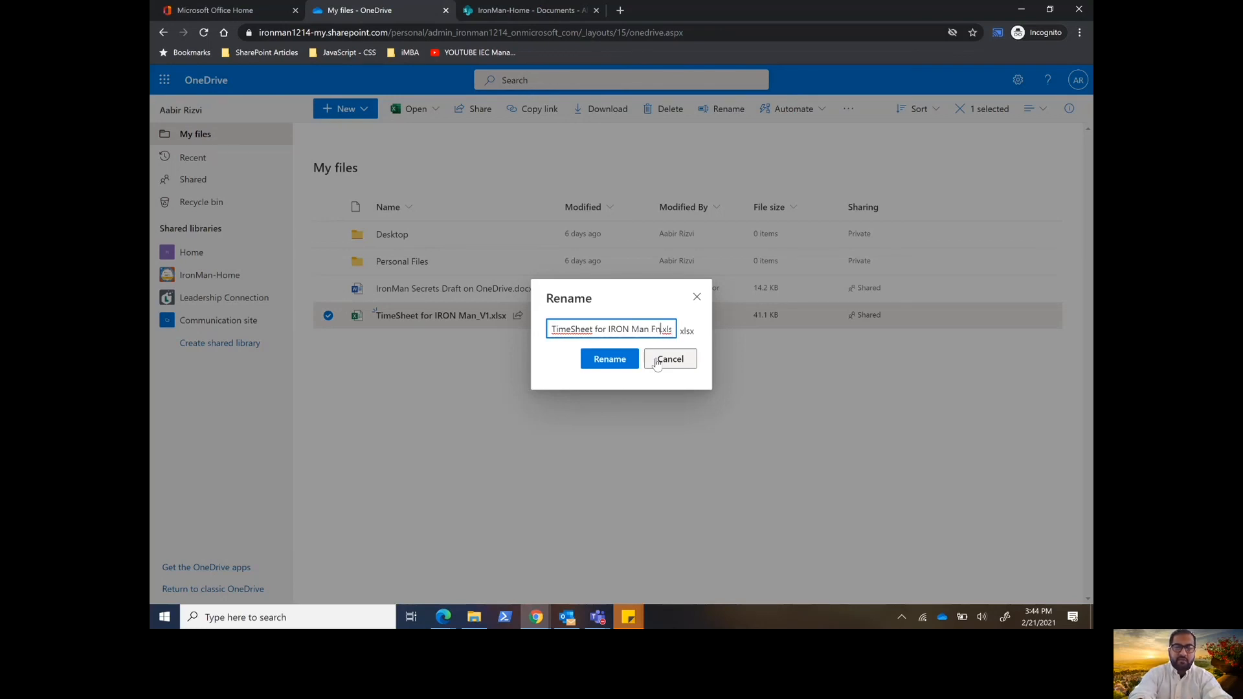
text(inal)
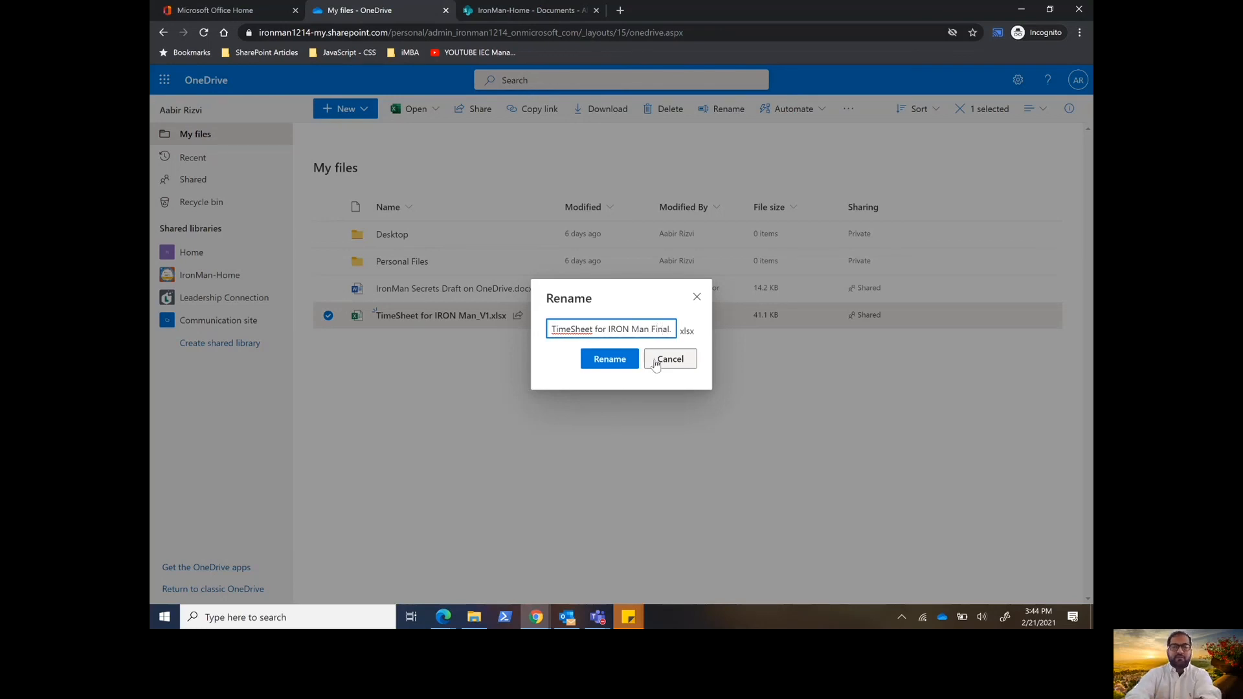
click(609, 360)
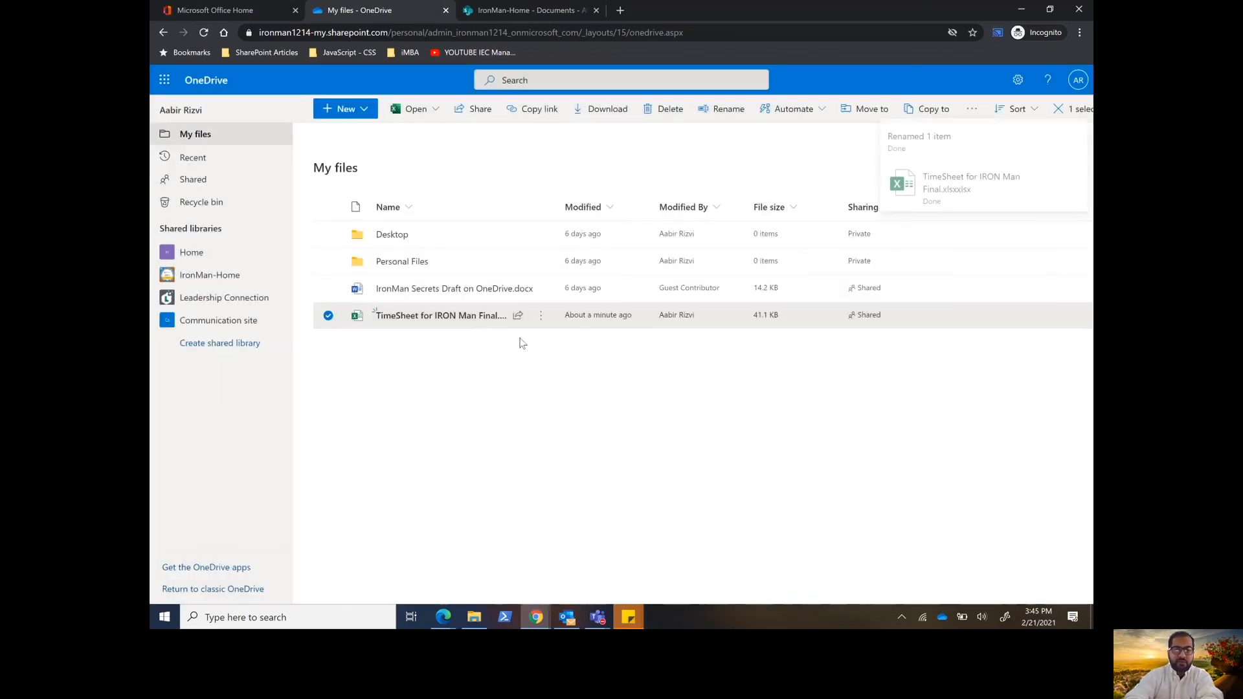
click(518, 408)
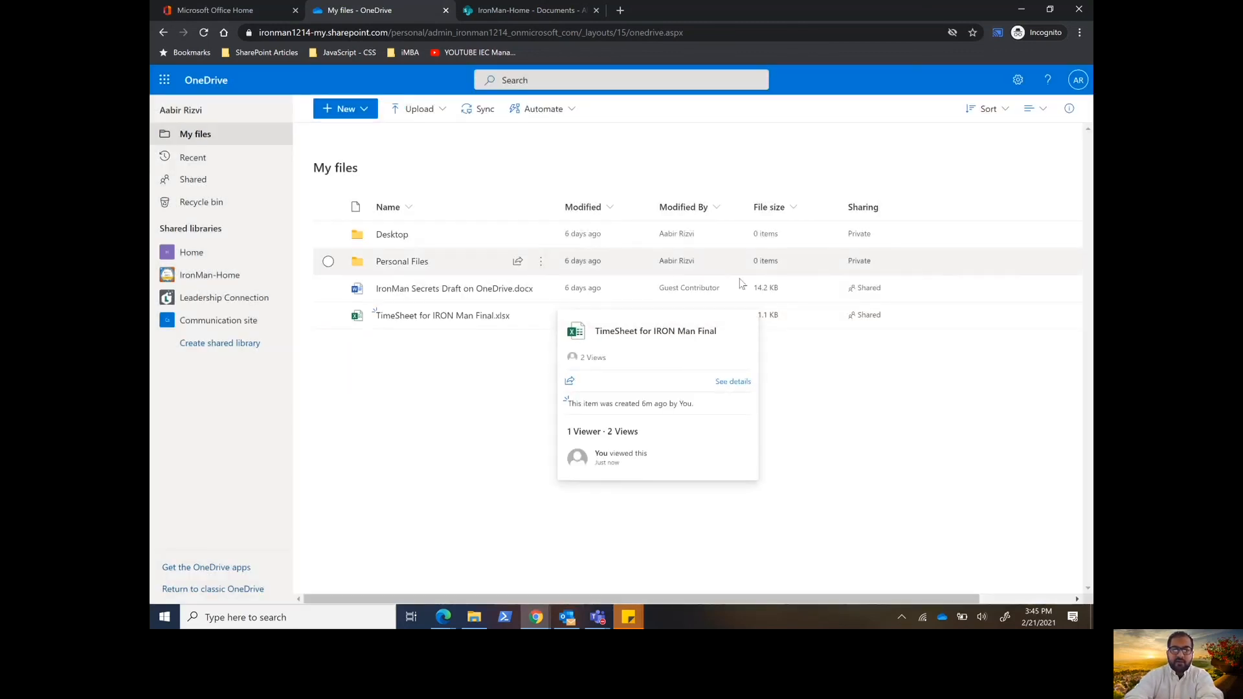
Step: Move TimeSheet for IRON Man Final.xlsx from OneDrive to New folder in the IronMan-Home site
click(328, 316)
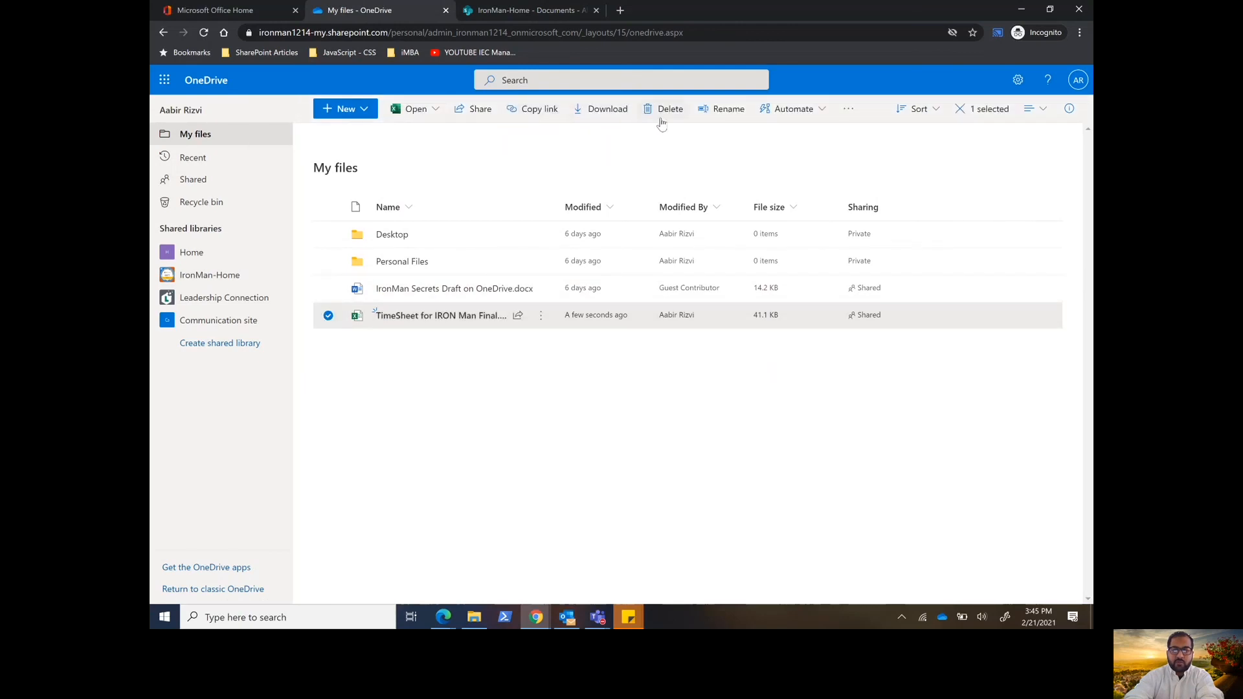
click(856, 115)
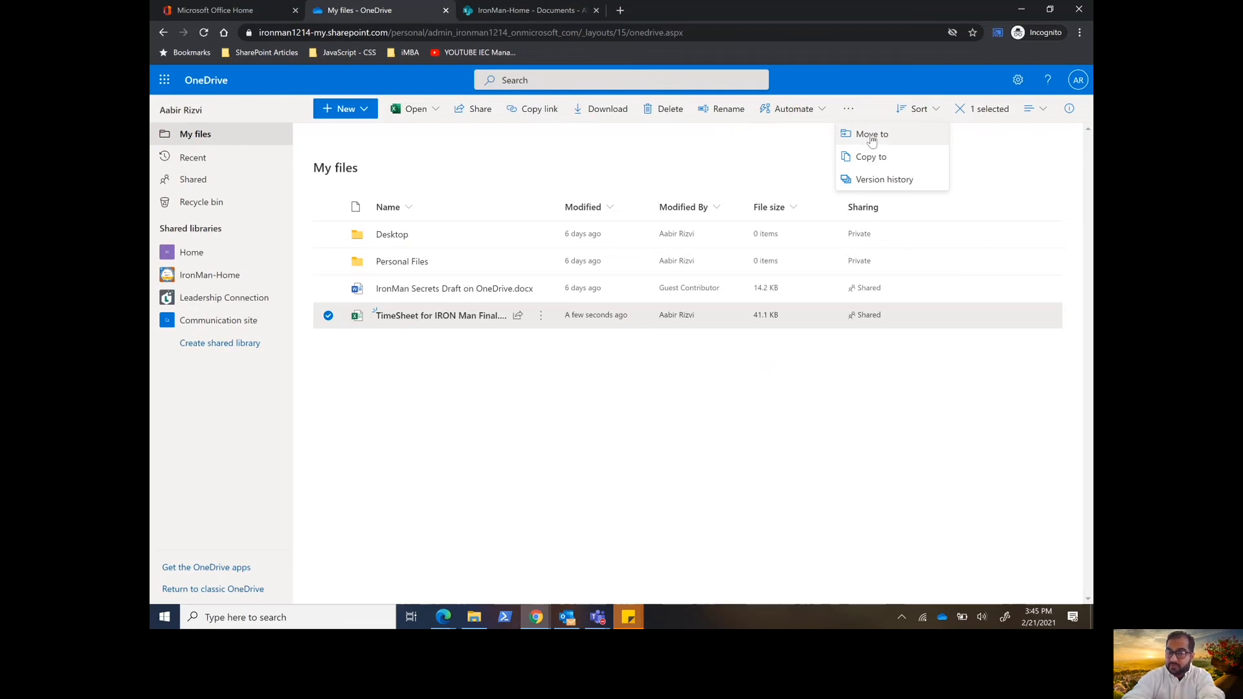
click(872, 136)
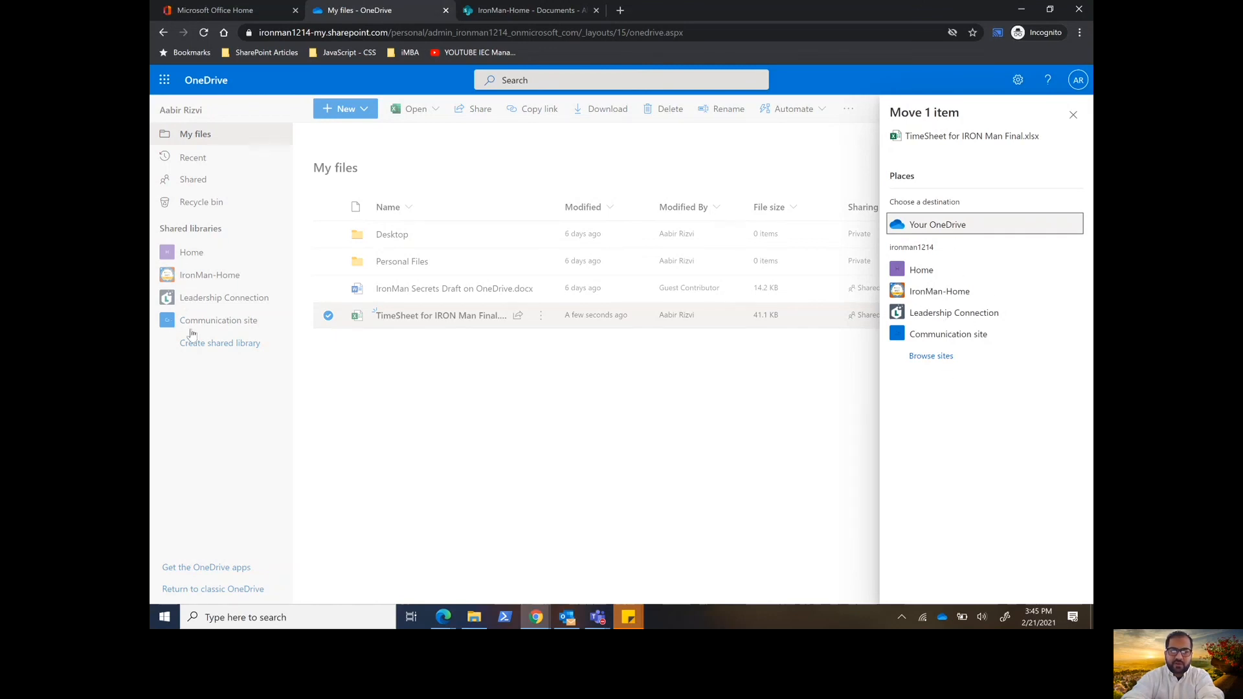
click(945, 292)
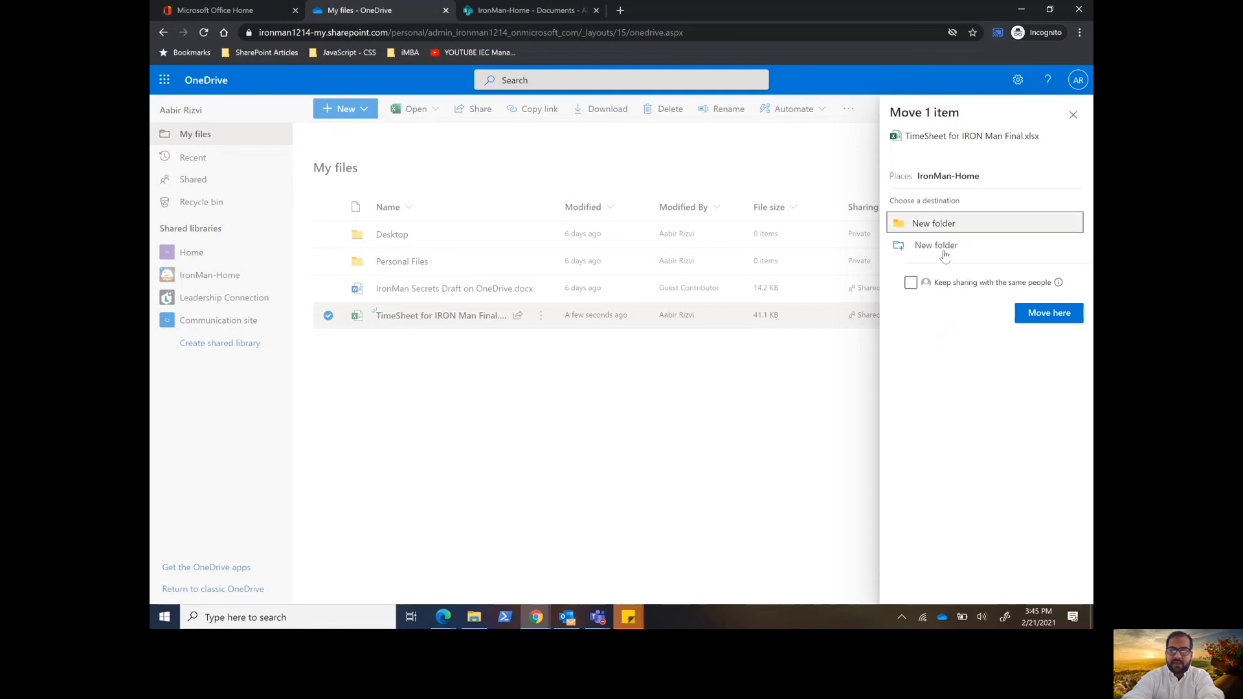
click(950, 229)
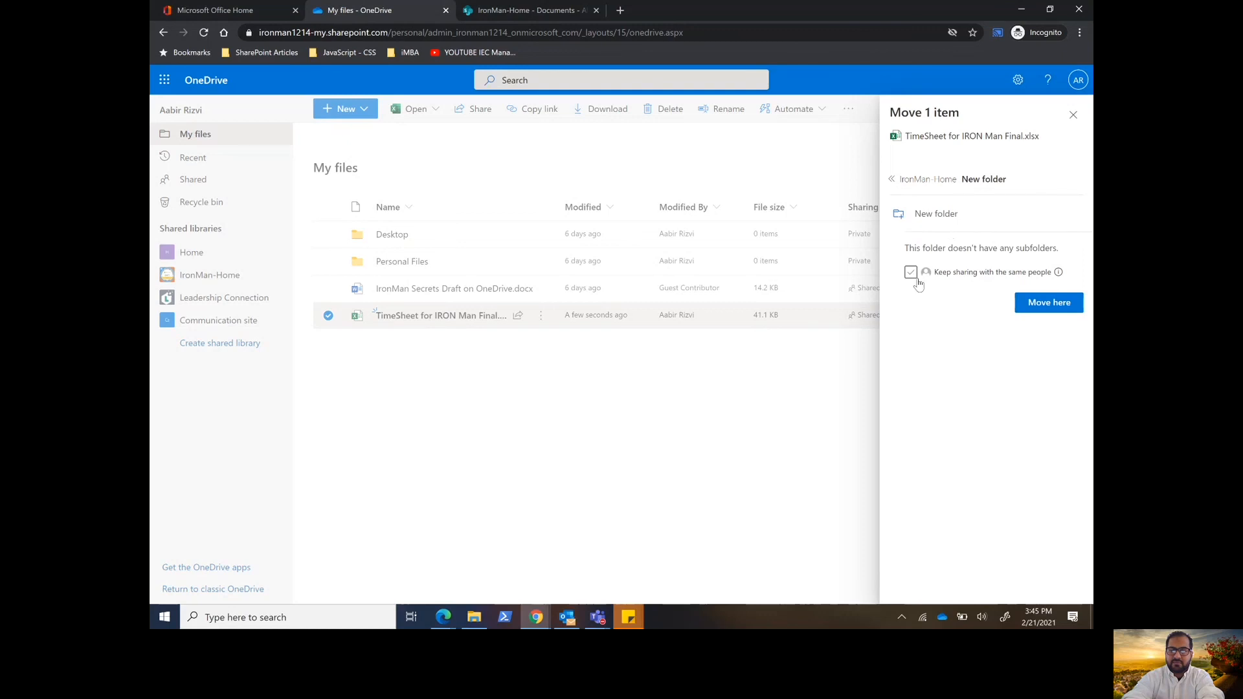
click(1059, 303)
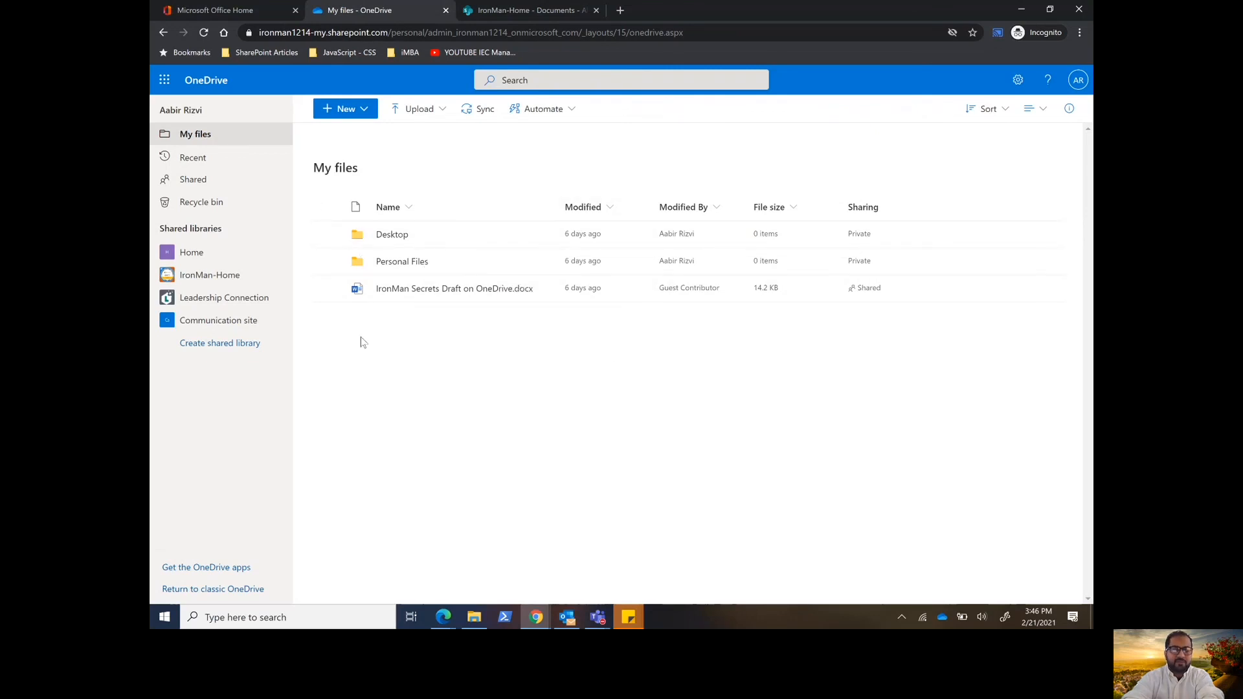
Step: Switch to the IronMan-Home Documents library in SharePoint and open New folder
click(521, 13)
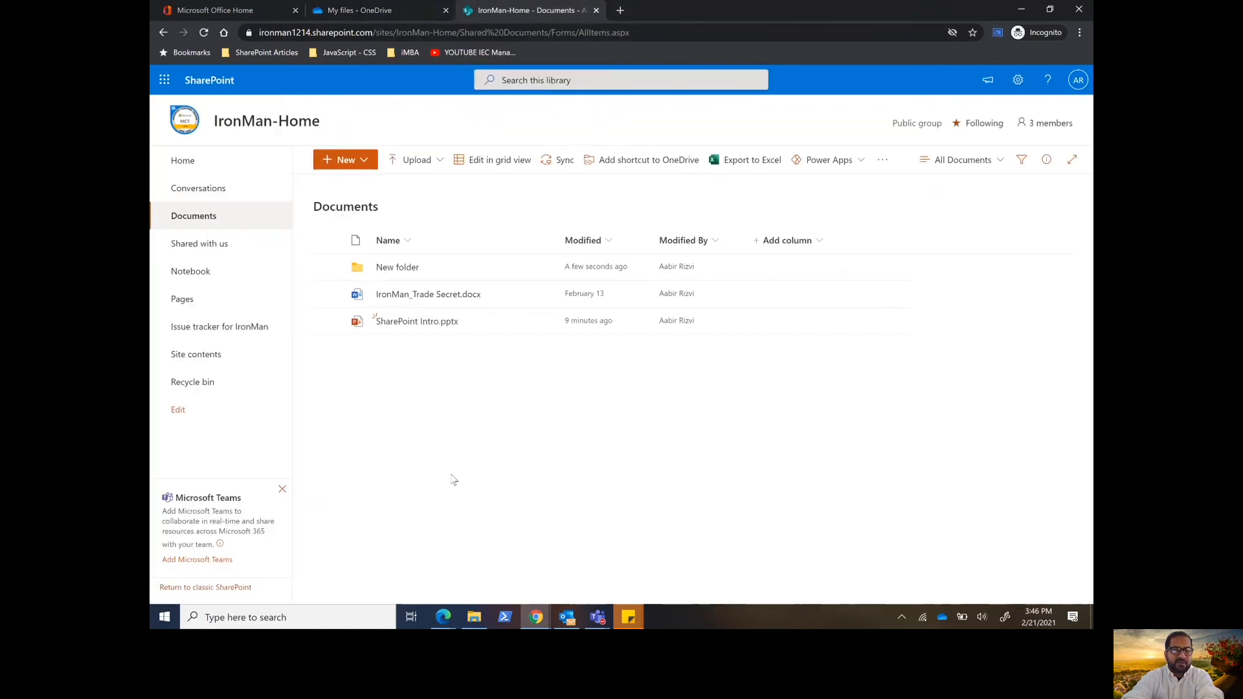
click(391, 268)
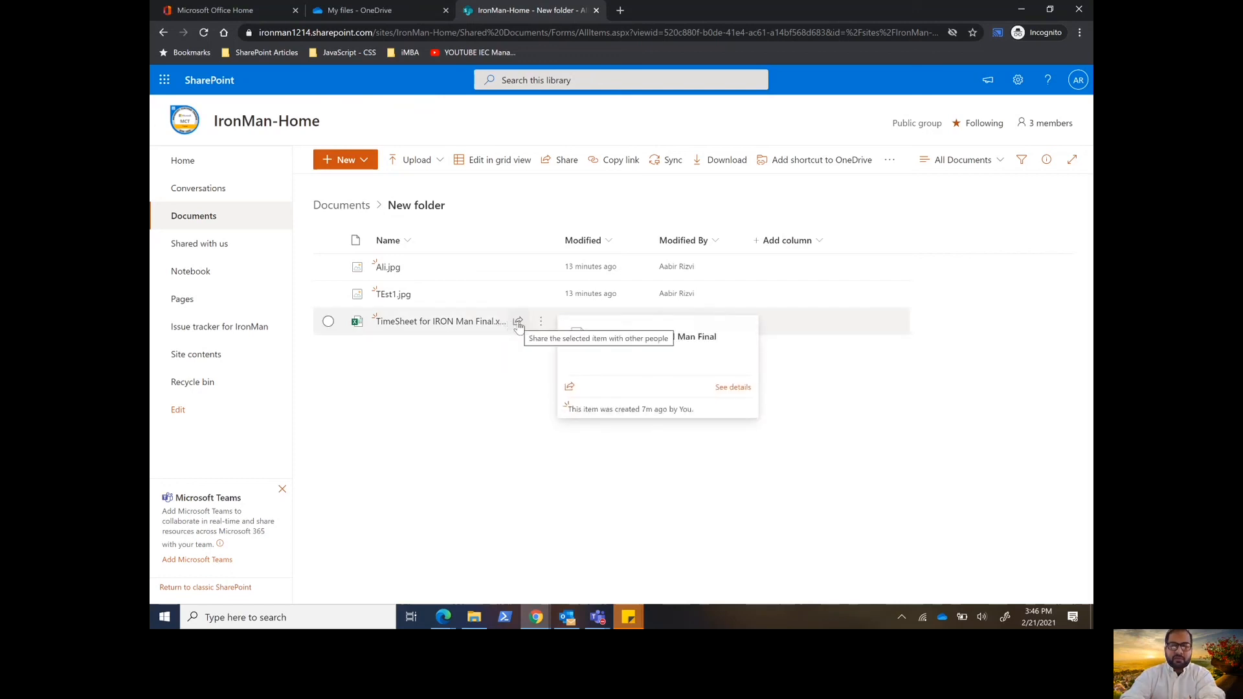
click(518, 322)
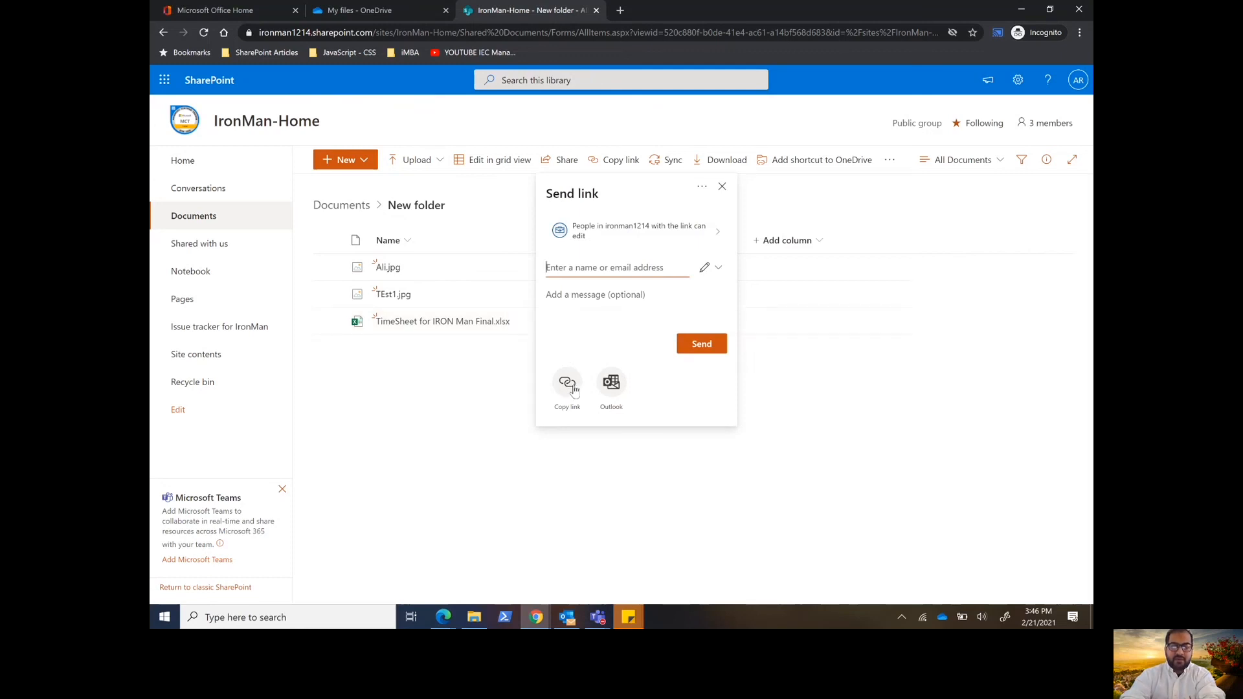
click(573, 388)
click(485, 398)
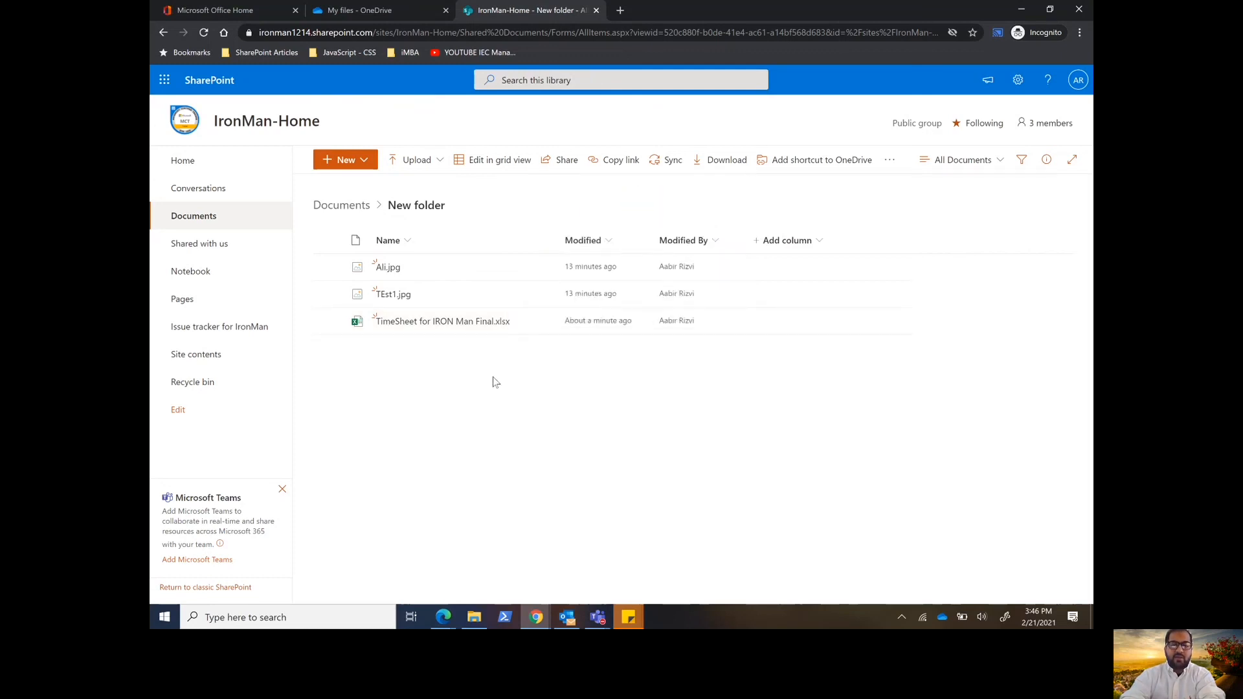
Step: Copy the organization-wide edit link of TimeSheet for IRON Man Final.xlsx and return to My files in OneDrive
click(518, 322)
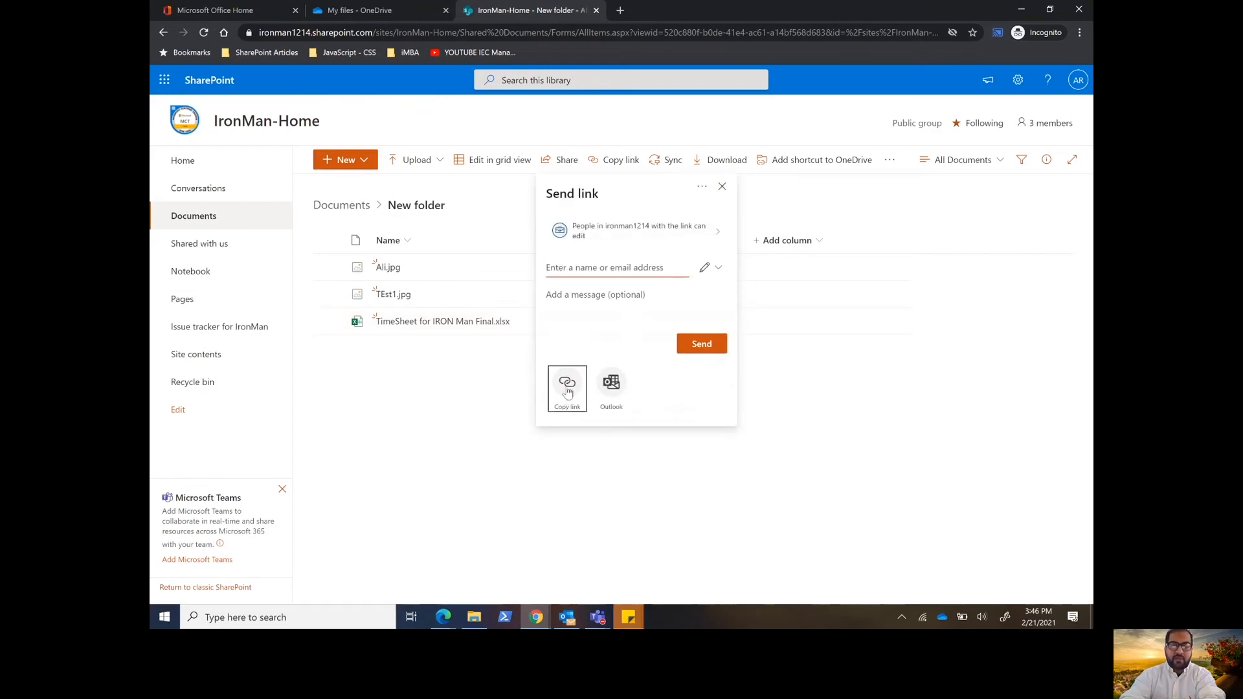
click(567, 386)
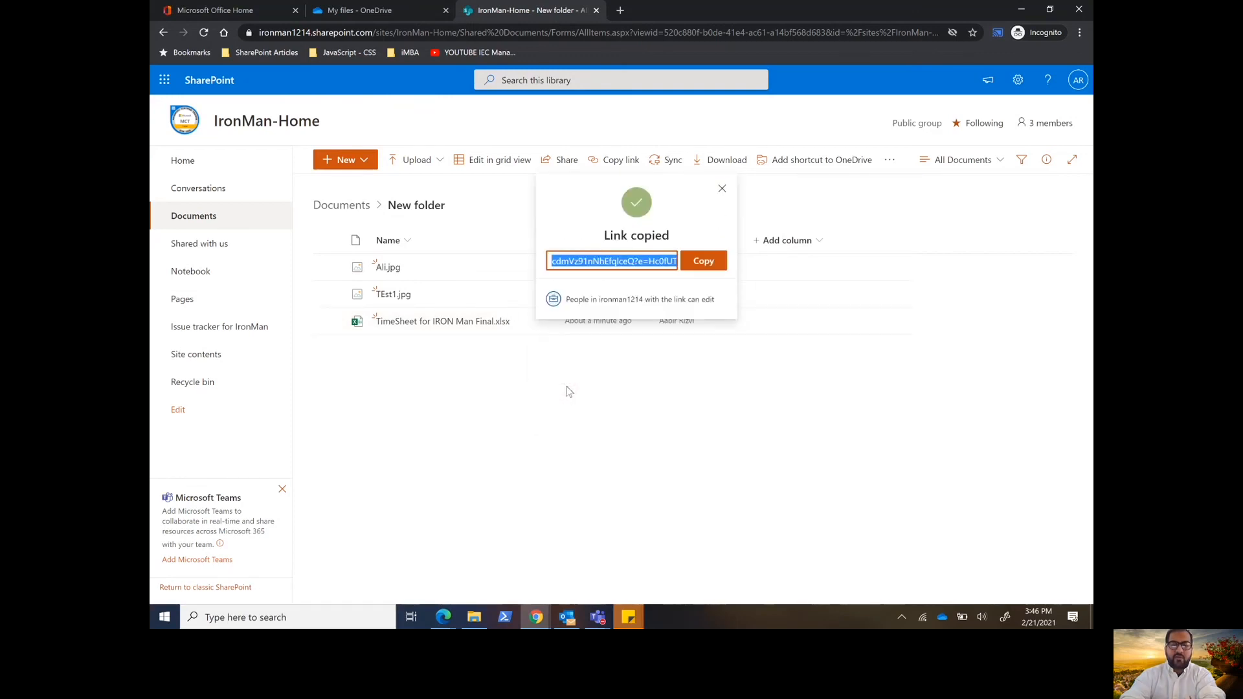
click(708, 264)
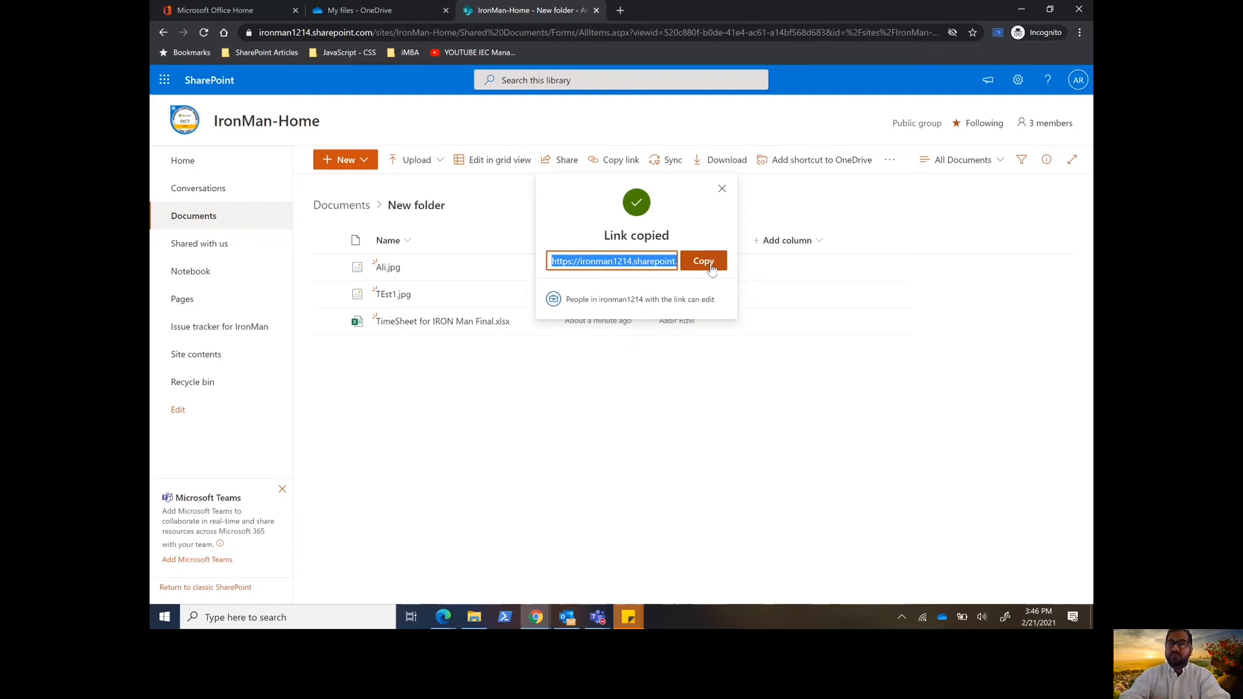
click(629, 364)
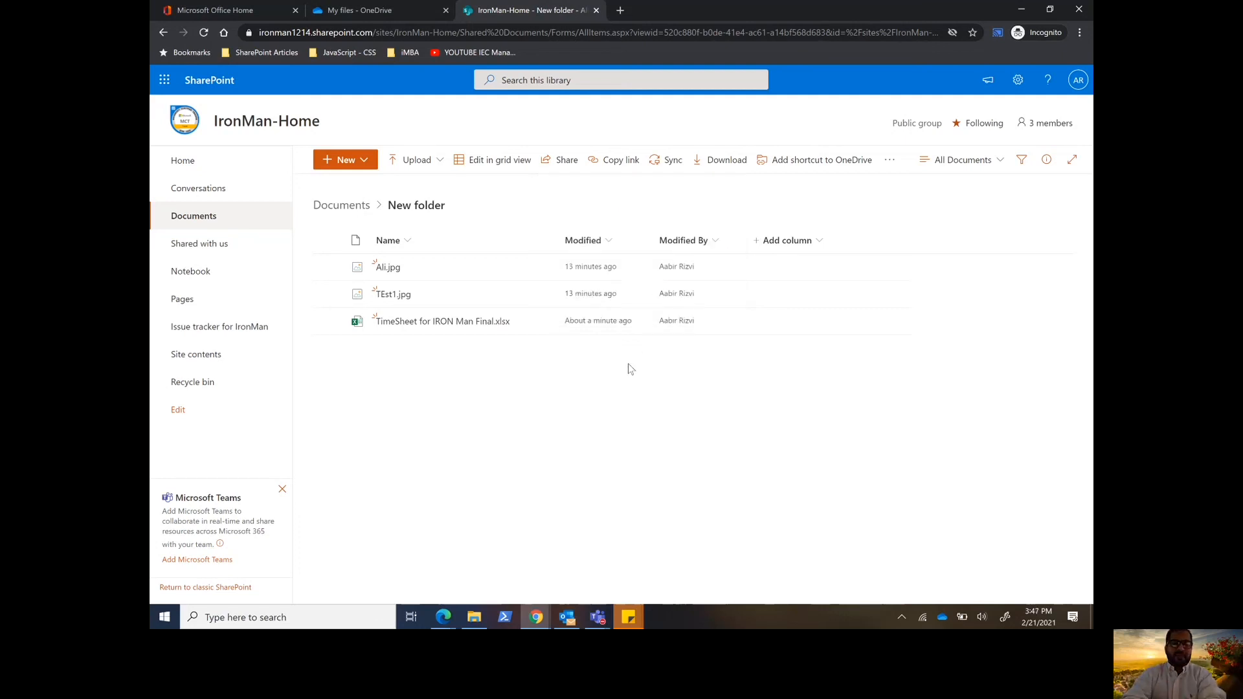
click(387, 11)
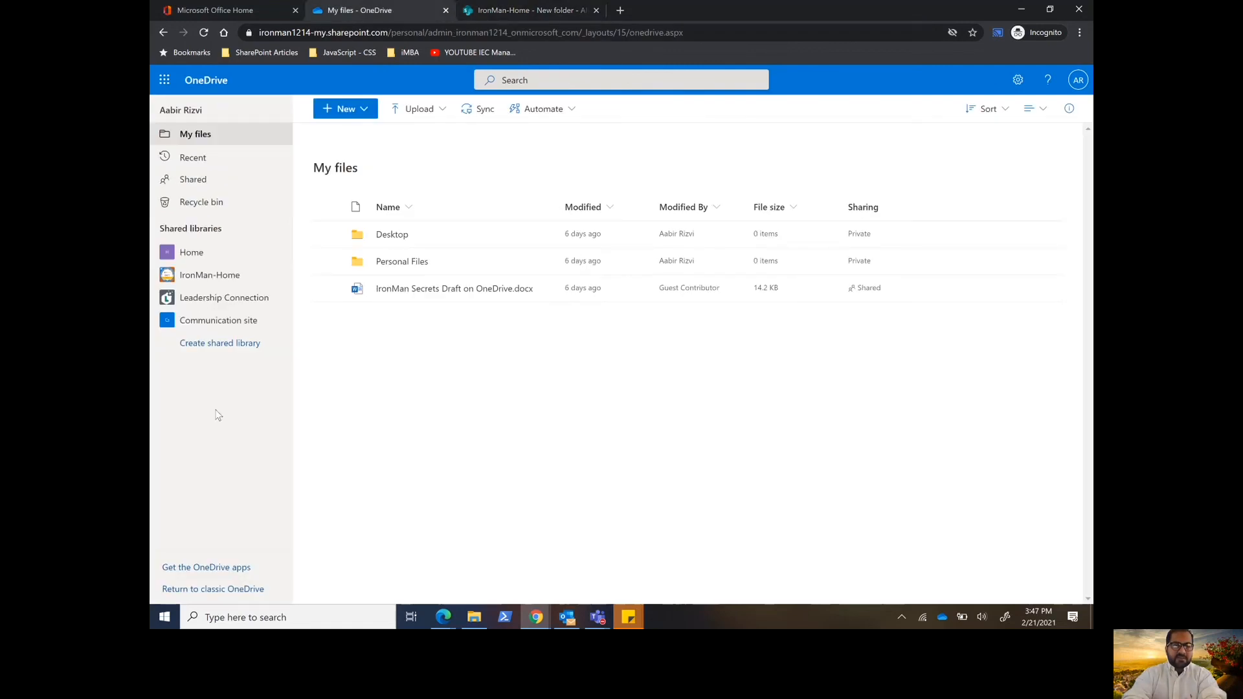